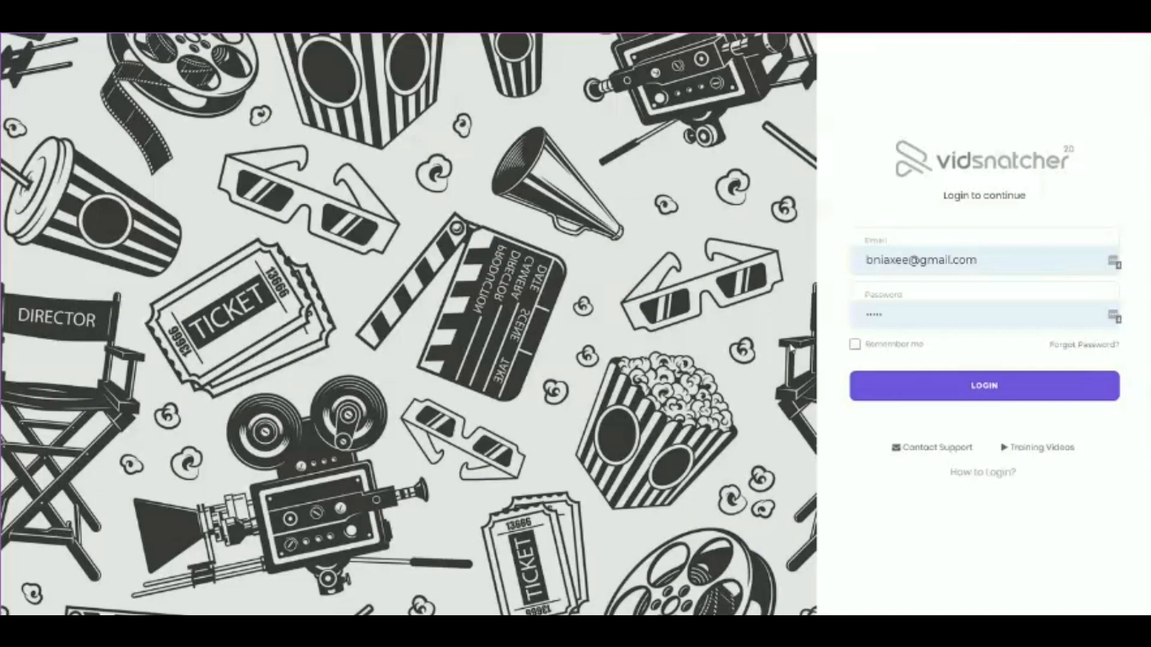
Log in to the account with the credentials already filled in and dismiss the browser popup
click(991, 383)
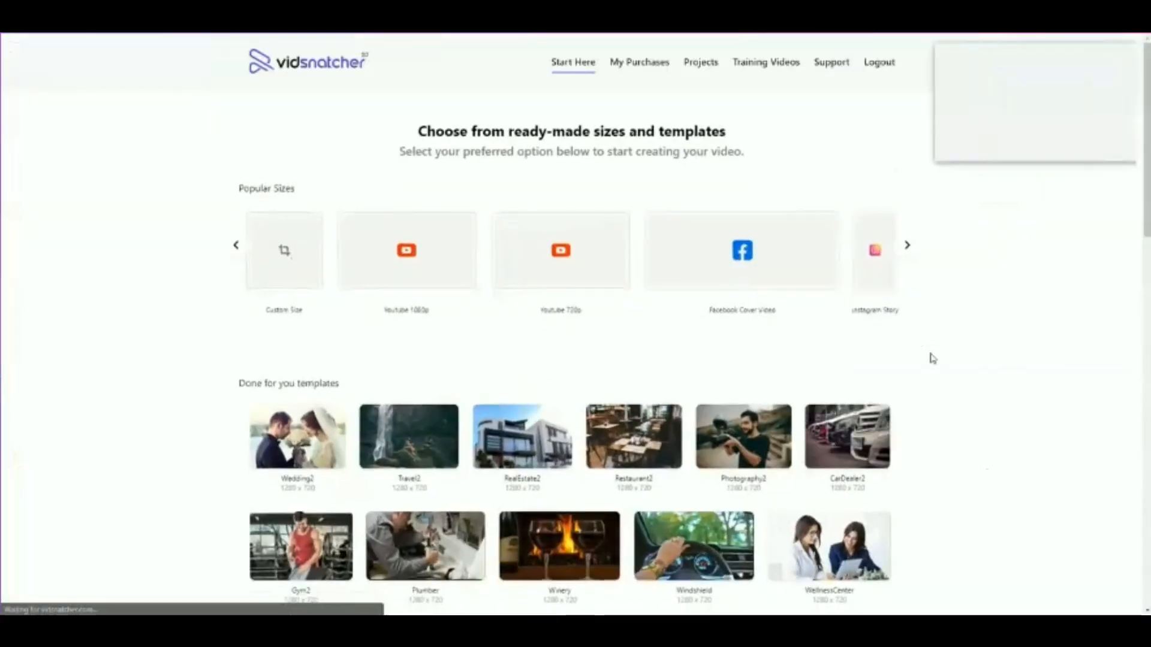
click(1039, 146)
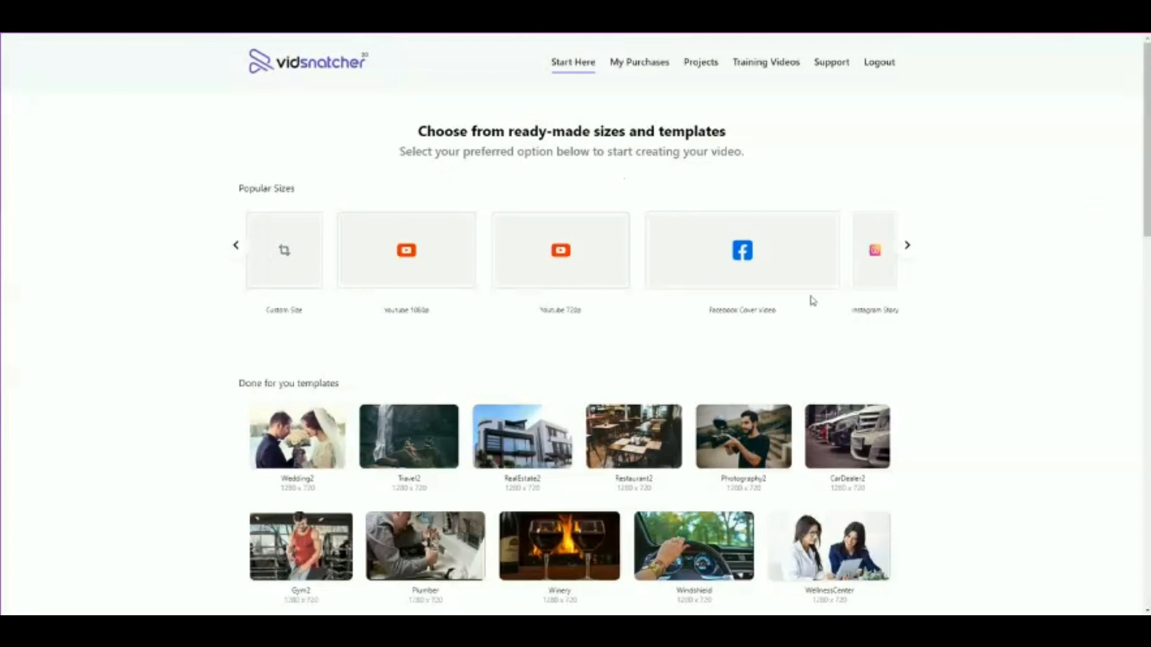
Browse the popular canvas sizes and the done-for-you video templates
click(907, 245)
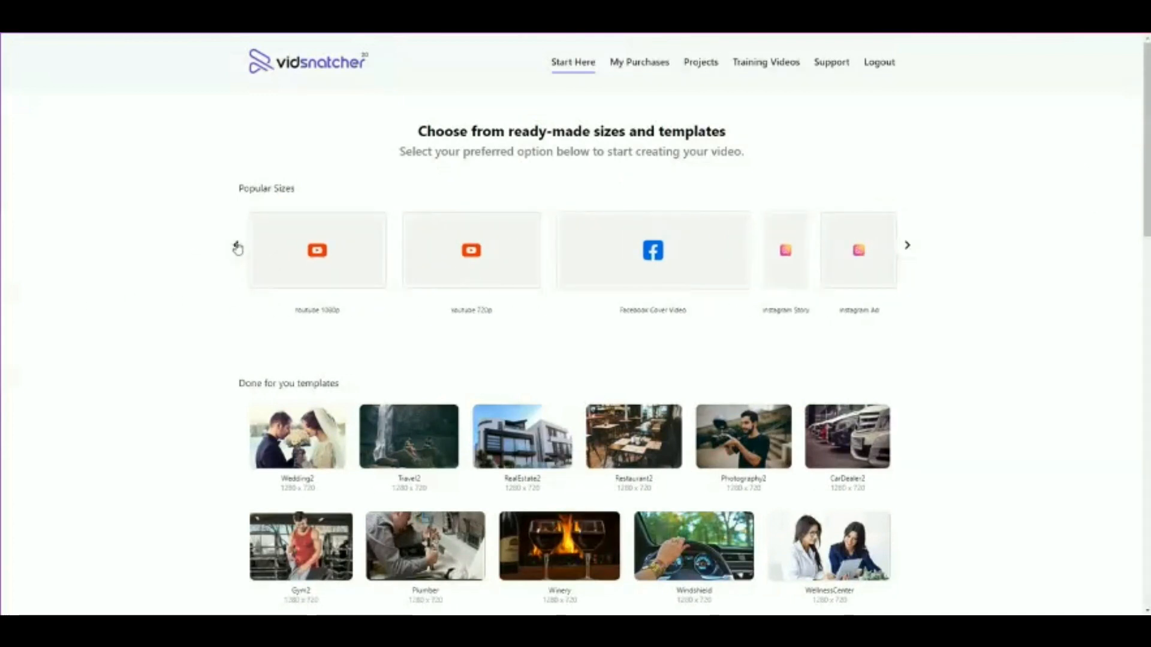
scroll(477, 254, down, 3)
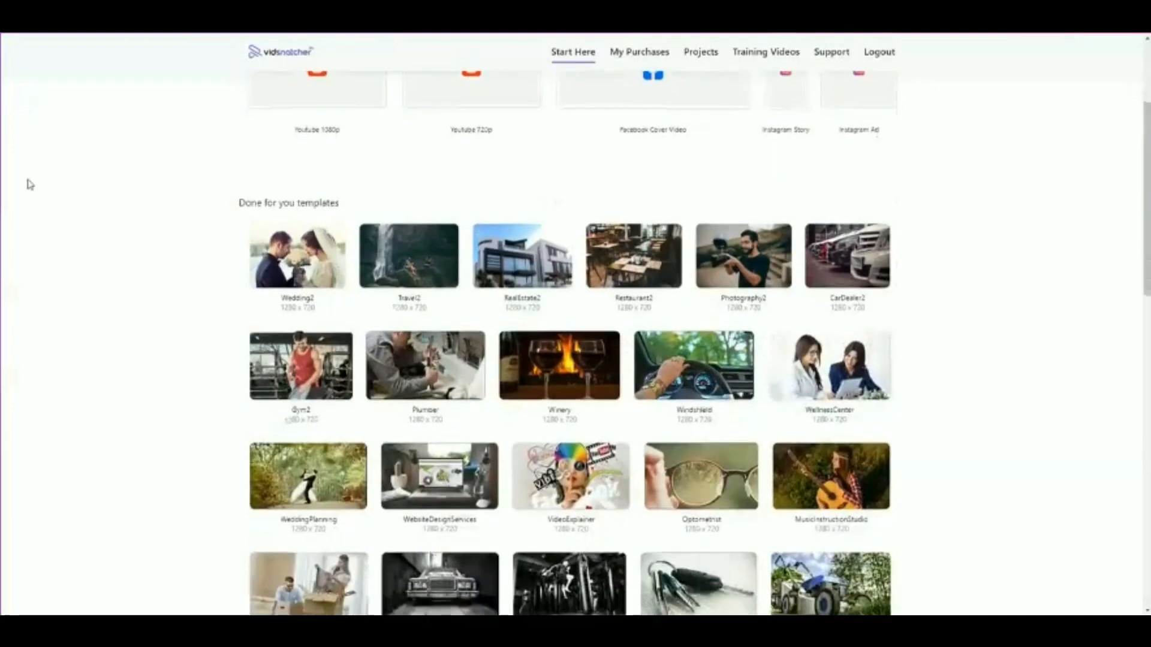
scroll(28, 184, up, 1)
scroll(28, 184, down, 1)
scroll(53, 186, down, 1)
scroll(52, 186, down, 12)
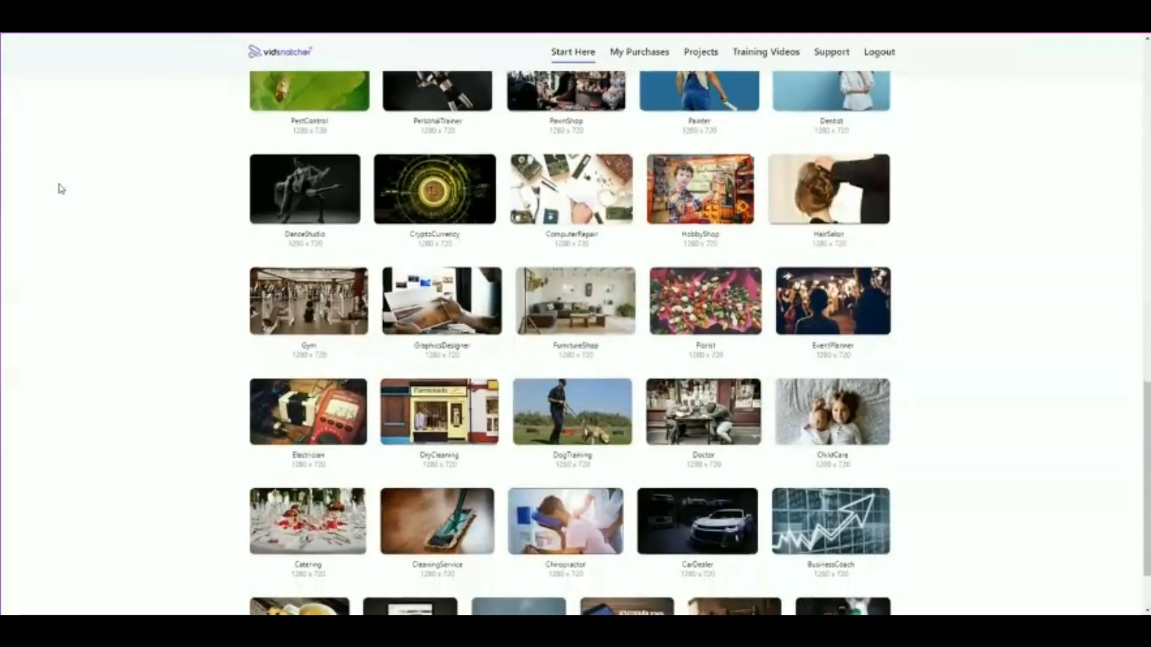
scroll(60, 190, up, 15)
scroll(60, 195, up, 3)
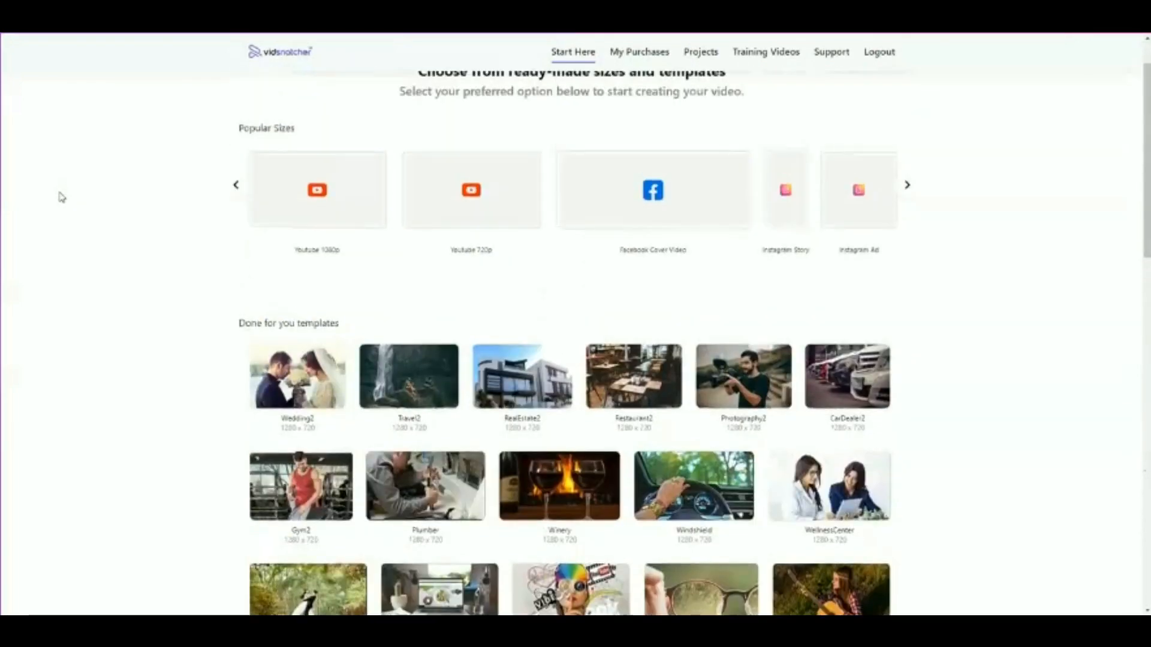
click(233, 246)
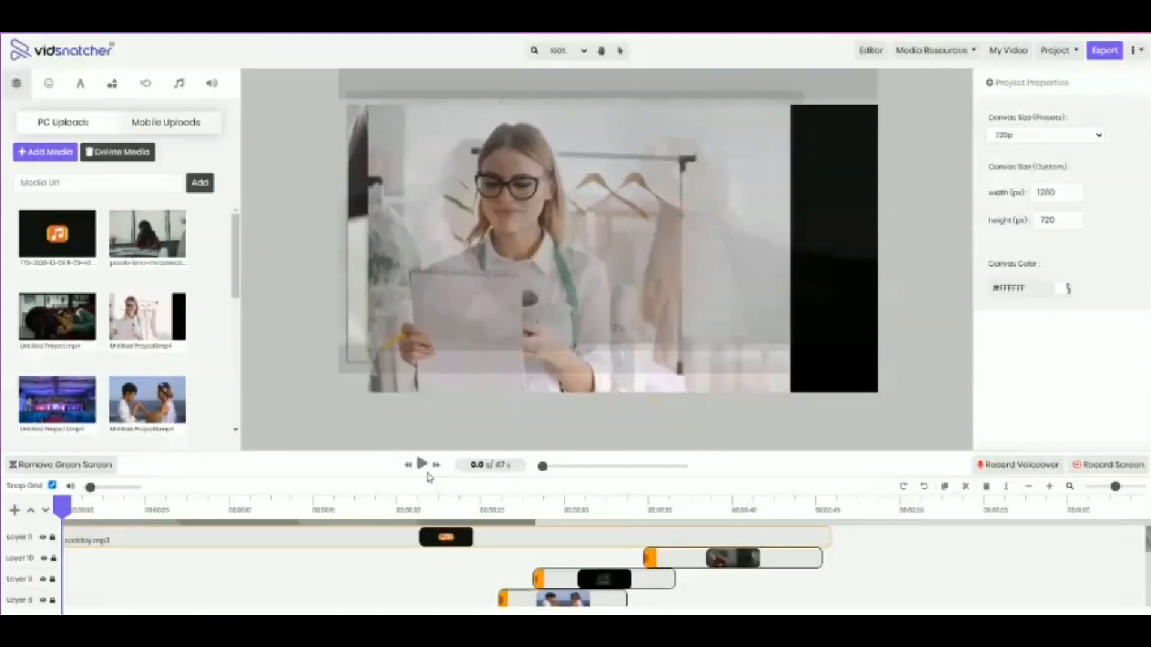
Preview the opening seconds of the sample project and look through its timeline layers
click(422, 469)
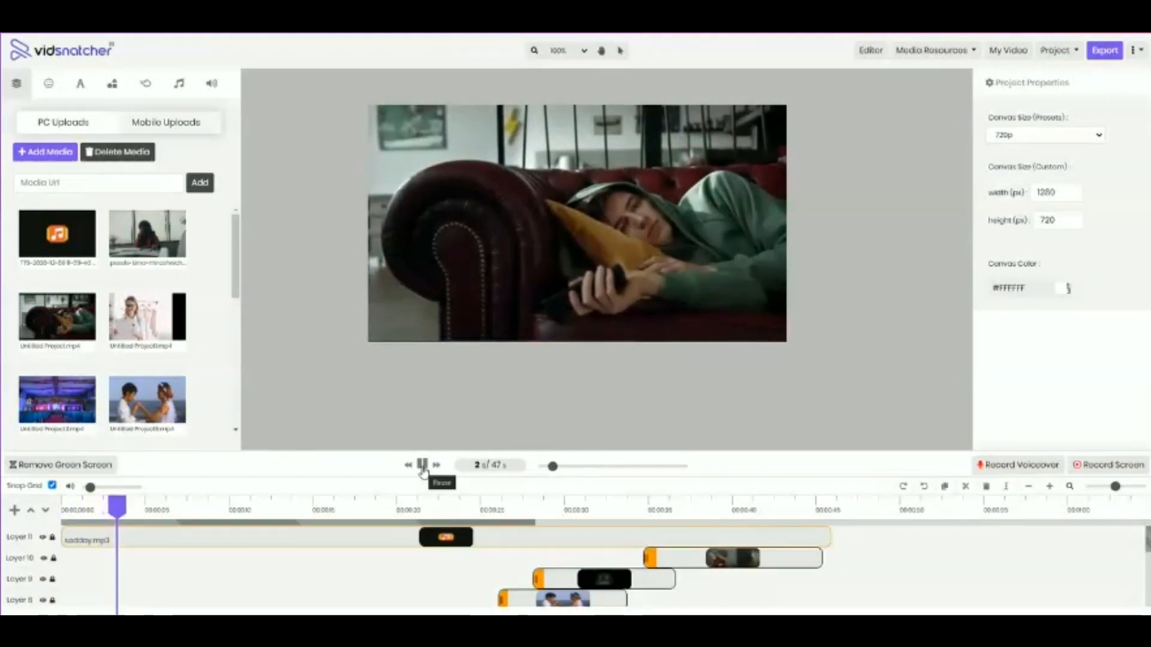
click(422, 468)
scroll(218, 588, down, 5)
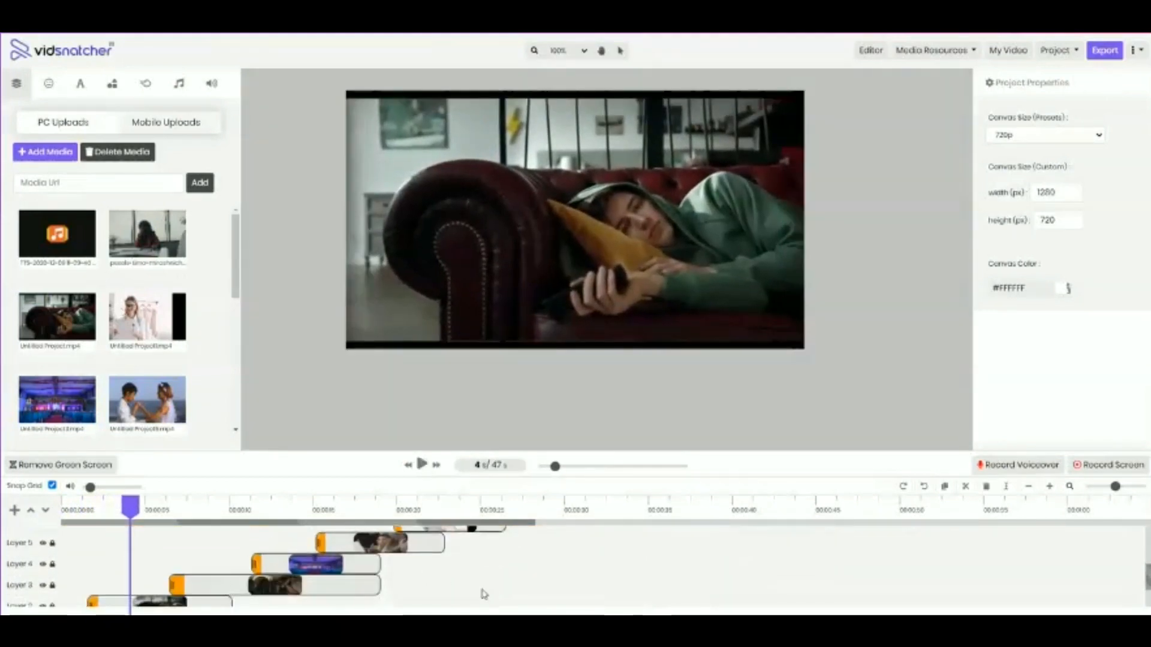
scroll(484, 594, up, 5)
click(422, 465)
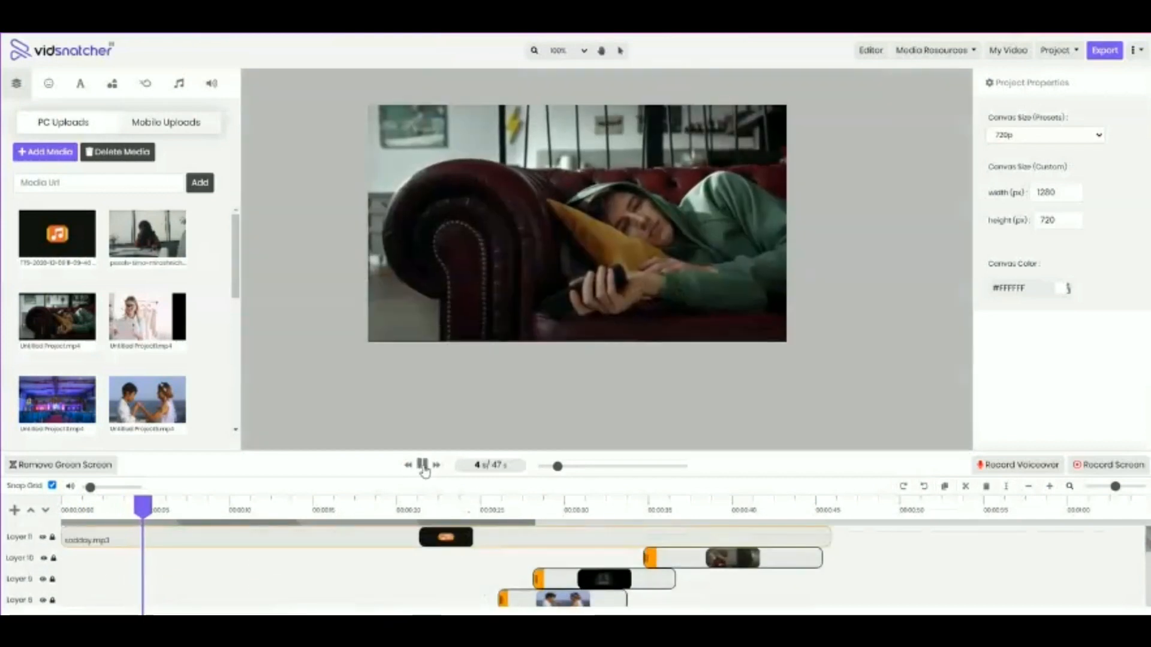
click(425, 468)
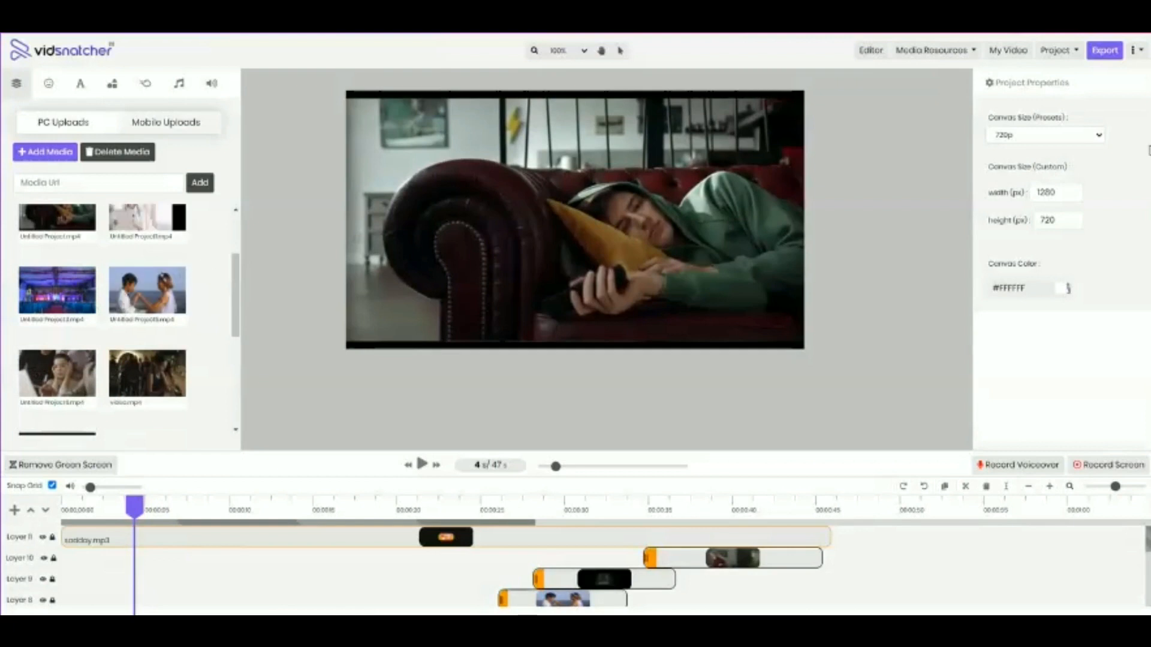
Import the photographer picture and the green-screen presenter video into the new project's PC uploads
mouse_move(169, 282)
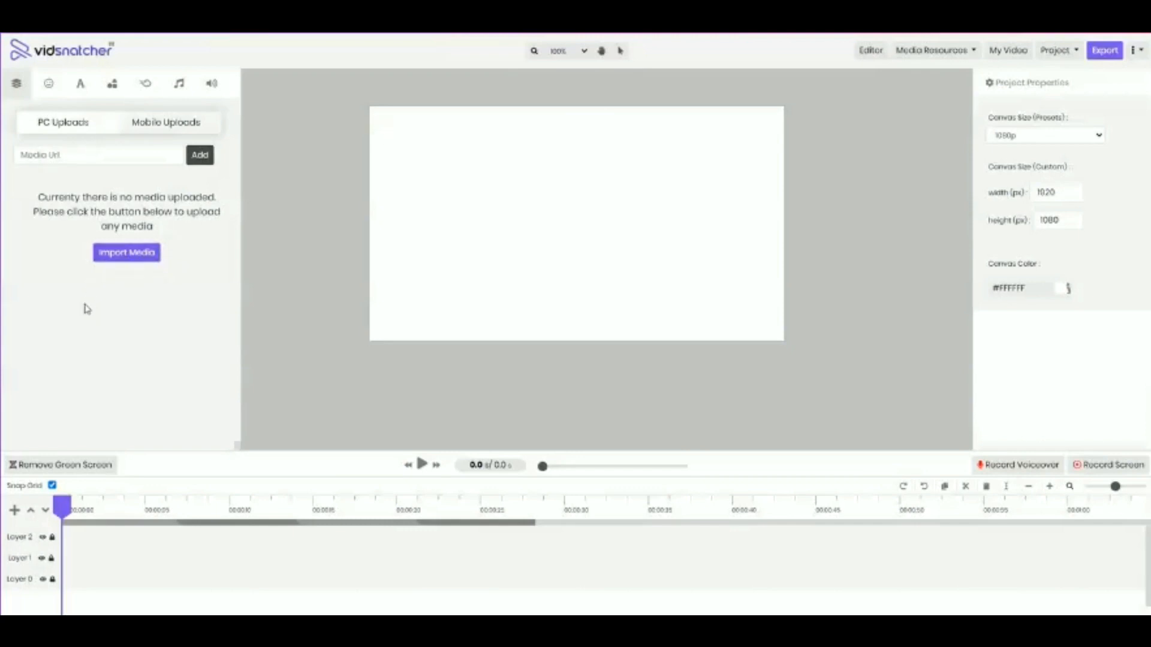
click(147, 253)
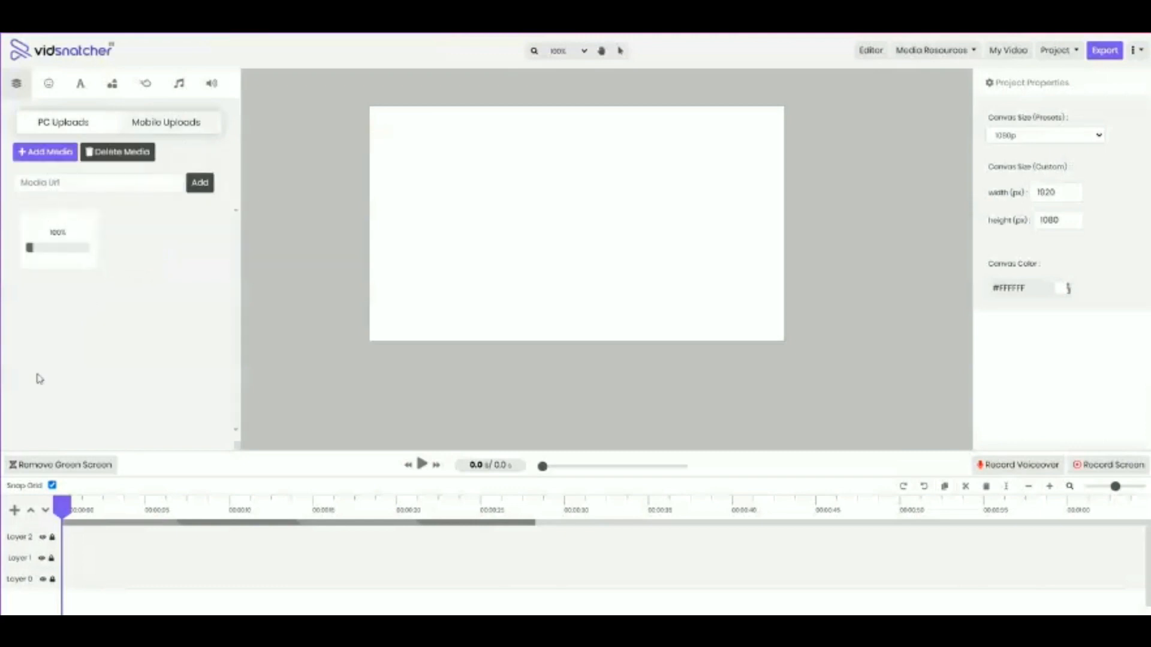
click(49, 159)
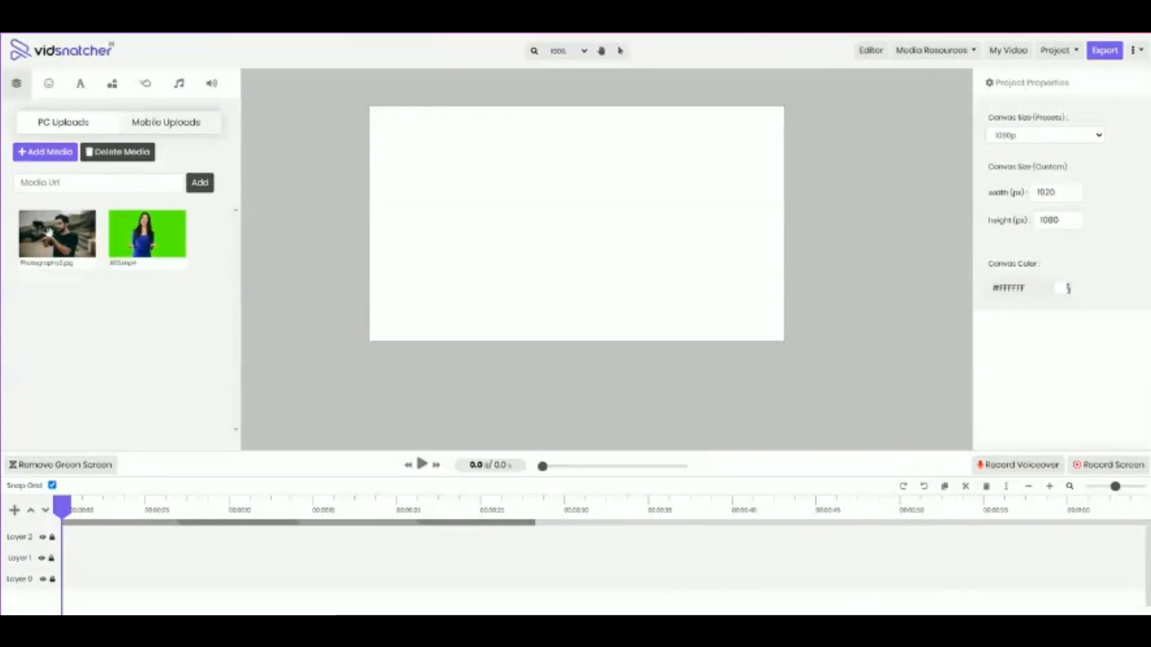
Add the green-screen presenter video to the canvas from the start of Layer 0 and preview its first seconds
mouse_move(128, 262)
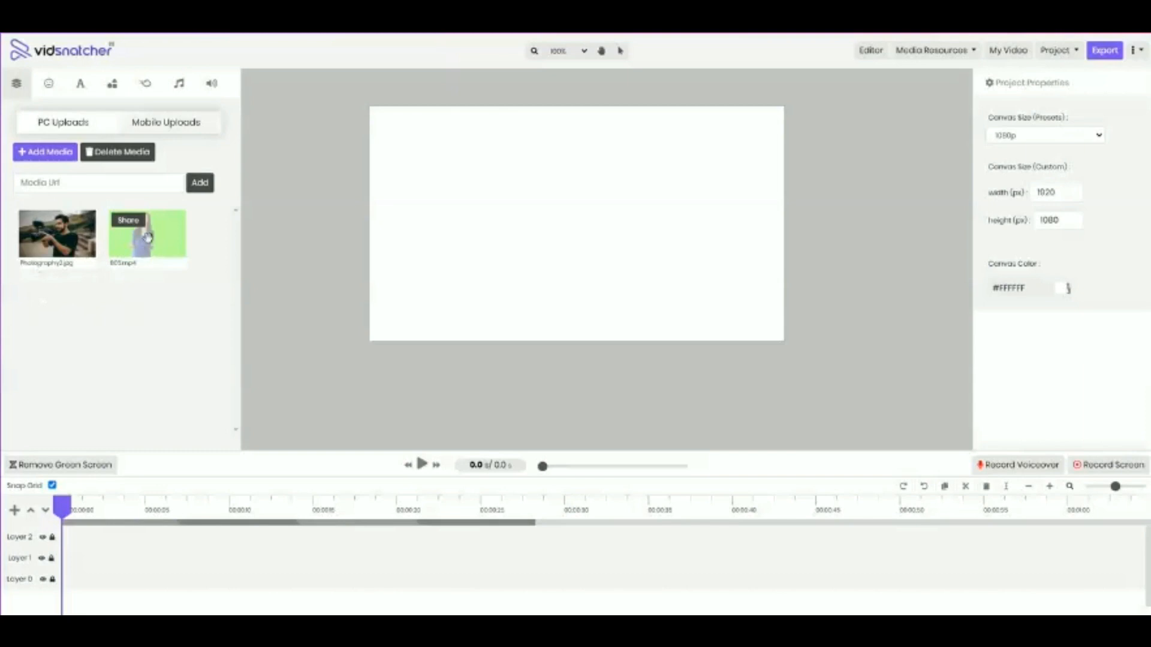
drag(148, 237, 642, 232)
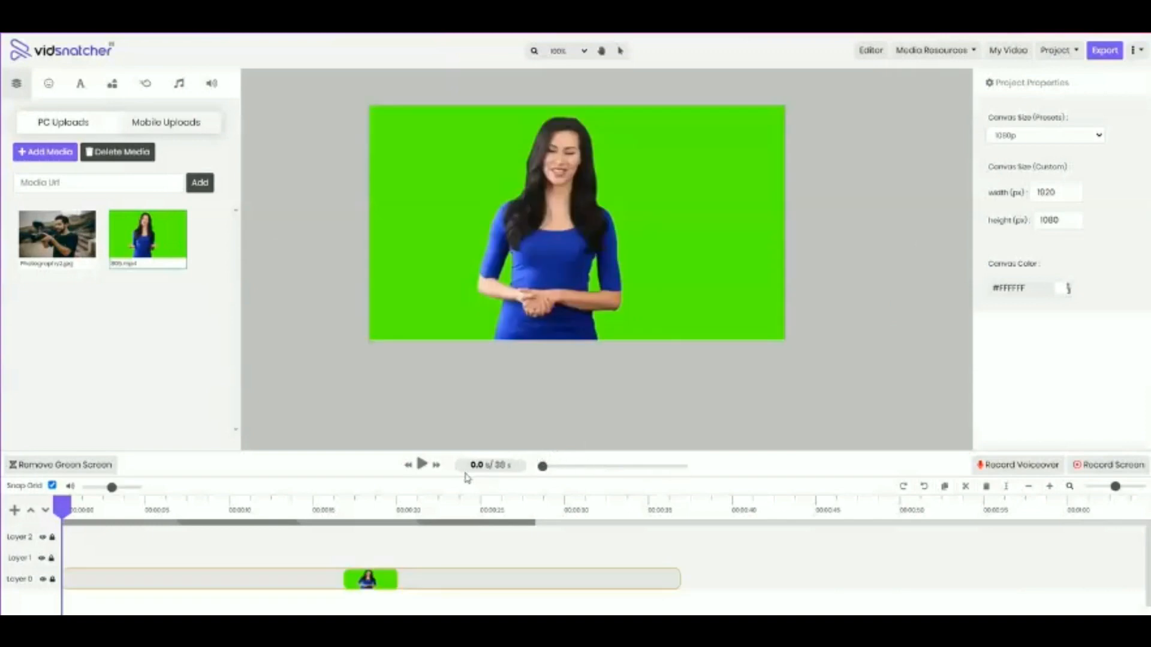
click(422, 465)
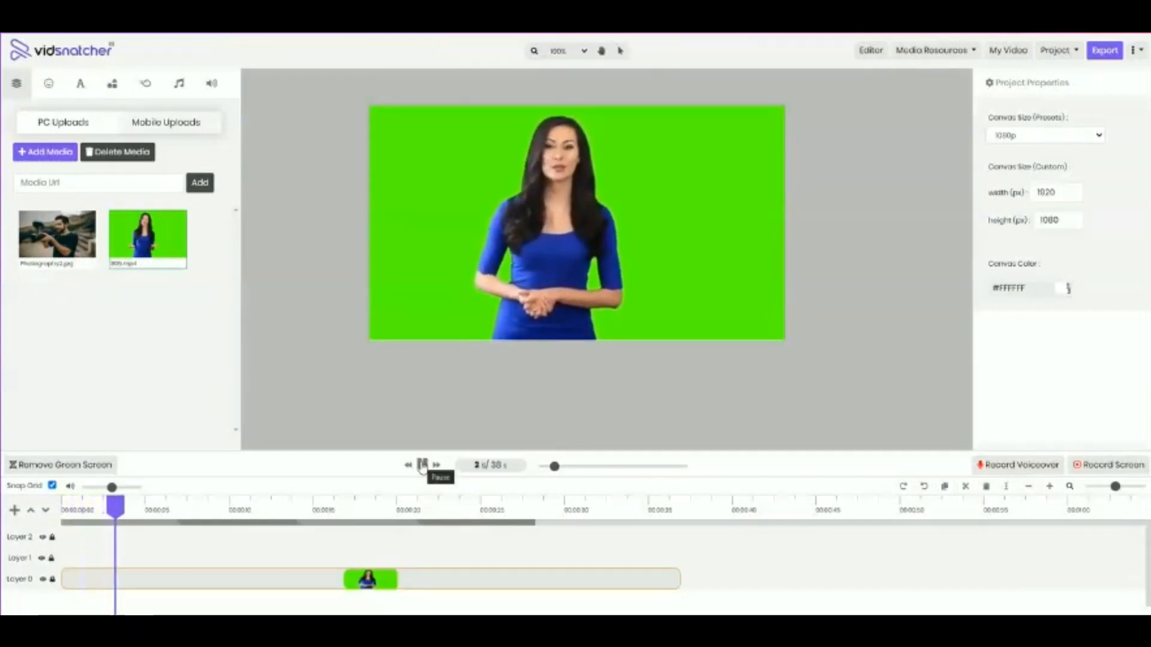
click(422, 465)
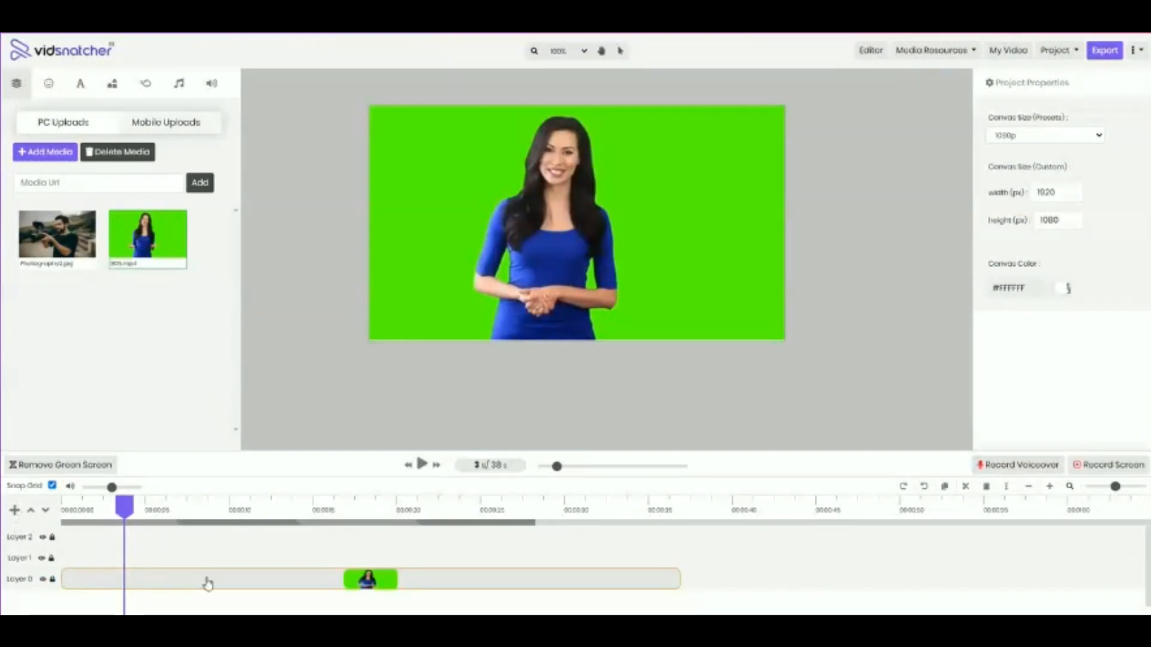
drag(208, 583, 164, 588)
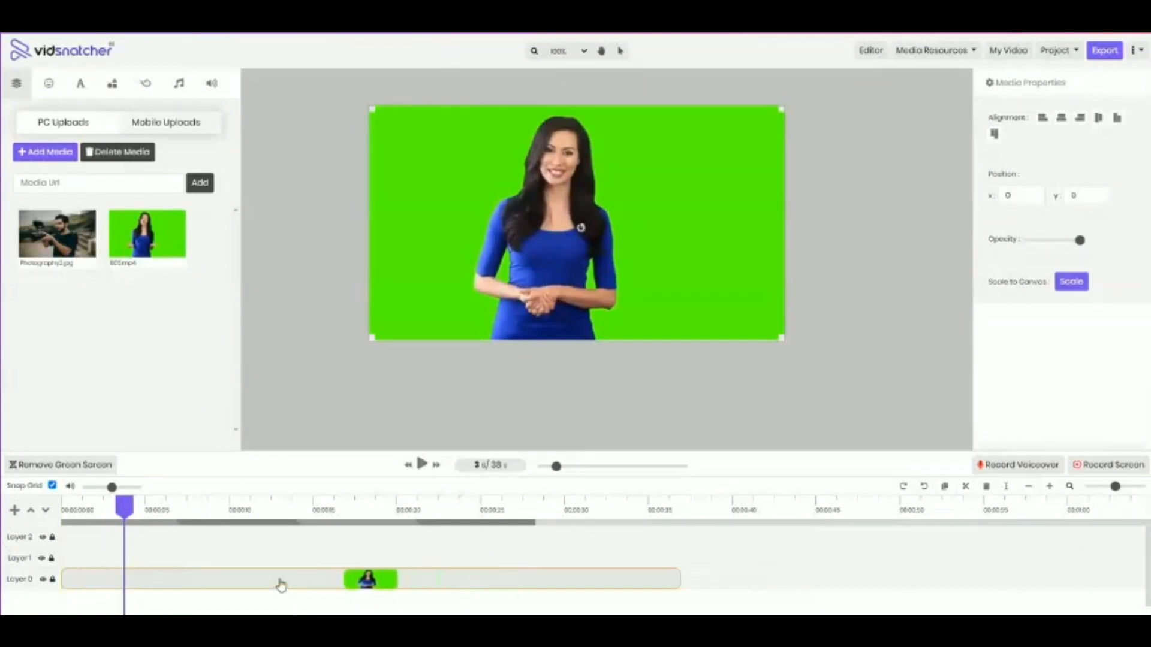
Add the photographer picture on Layer 1 after the video's end and view the frames around 40 seconds
drag(64, 251, 528, 245)
drag(180, 556, 756, 573)
click(614, 510)
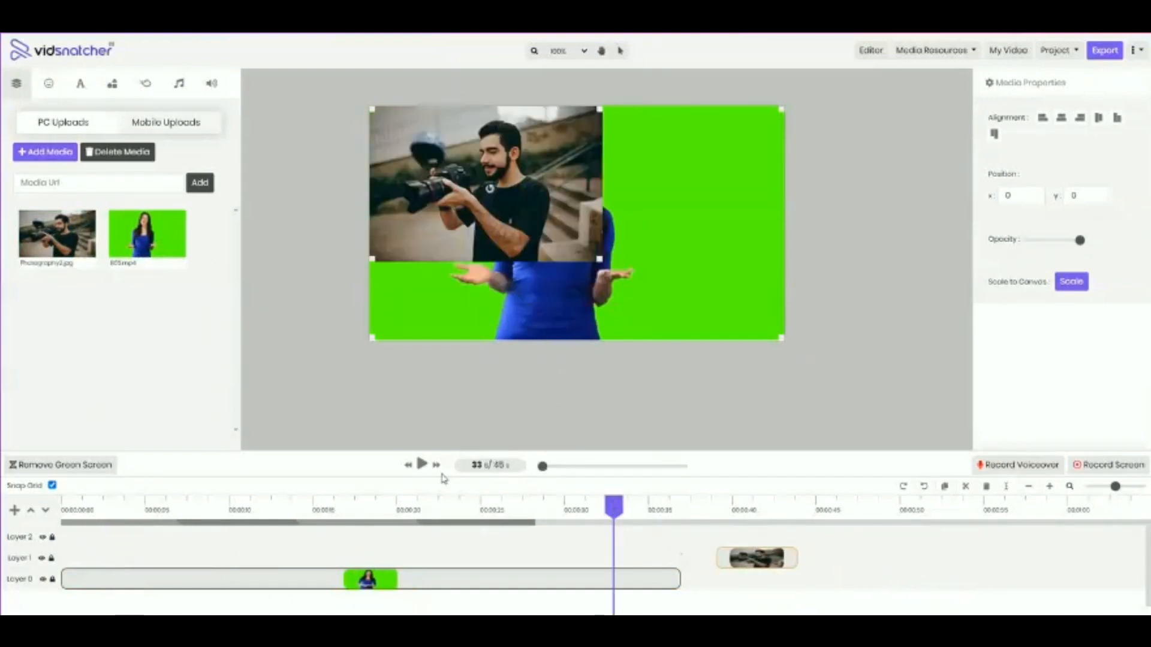
click(690, 511)
click(721, 510)
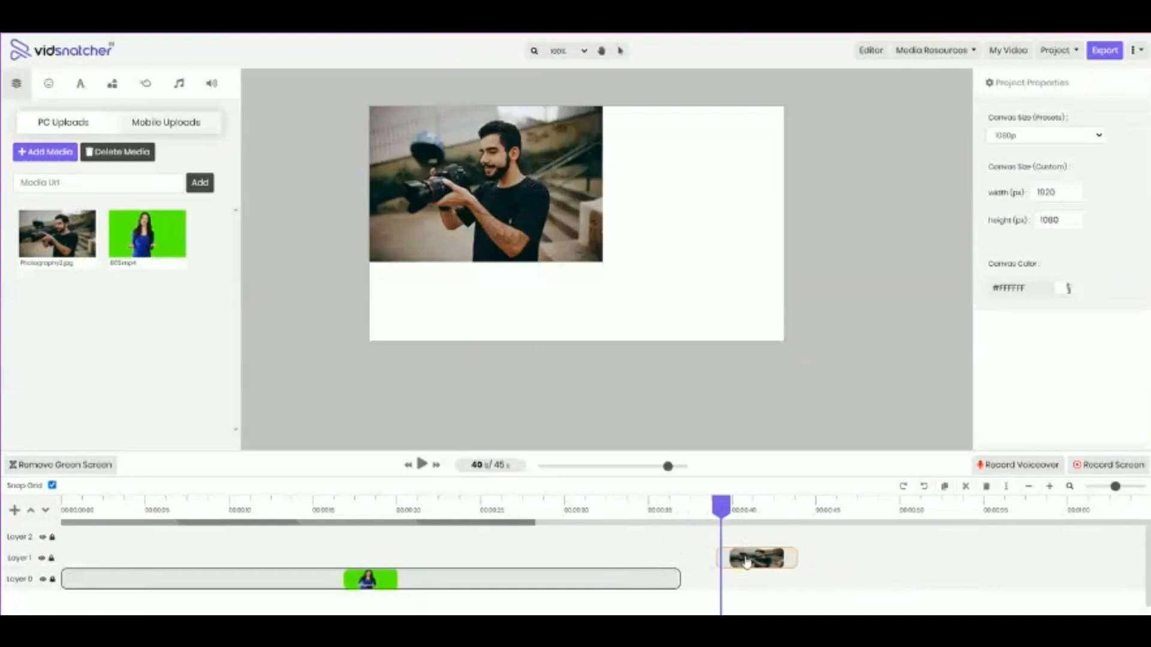
Move the photo on Layer 1 earlier so it overlaps the video from about 27 seconds, and preview the overlap
drag(746, 562, 533, 561)
click(453, 509)
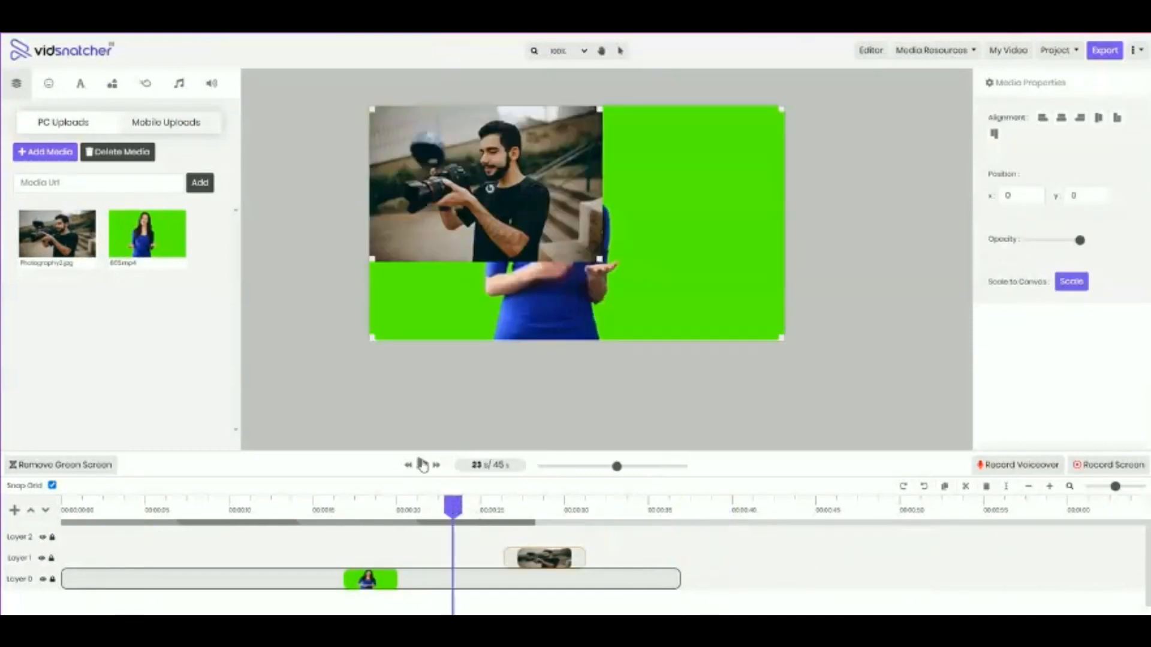
click(423, 465)
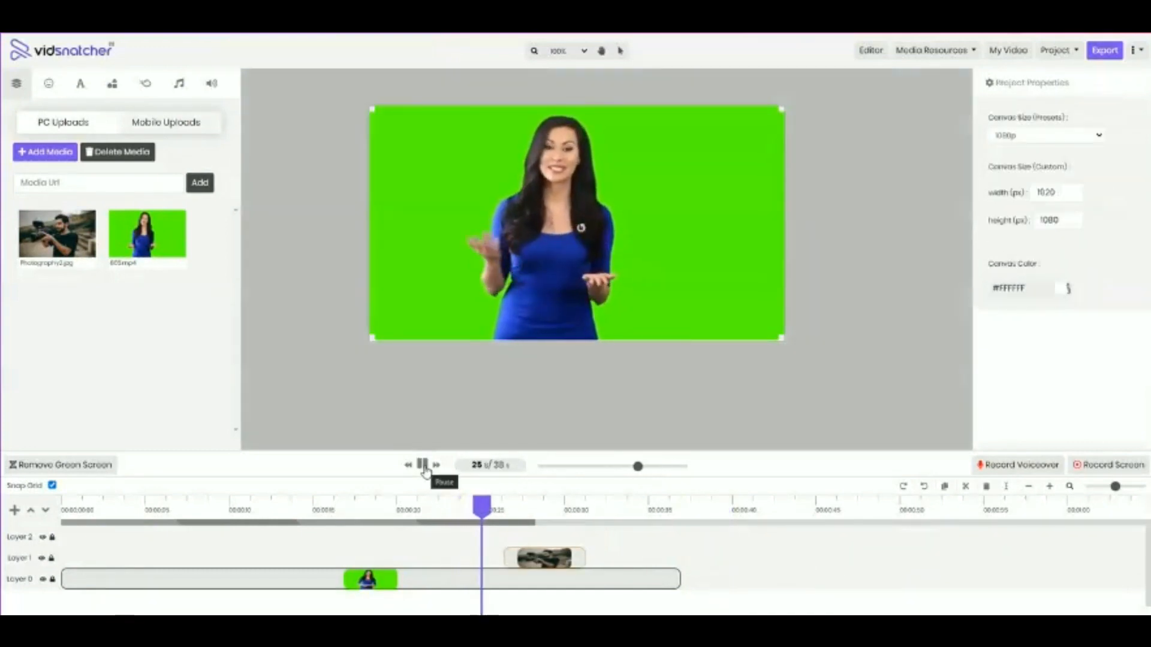
click(424, 470)
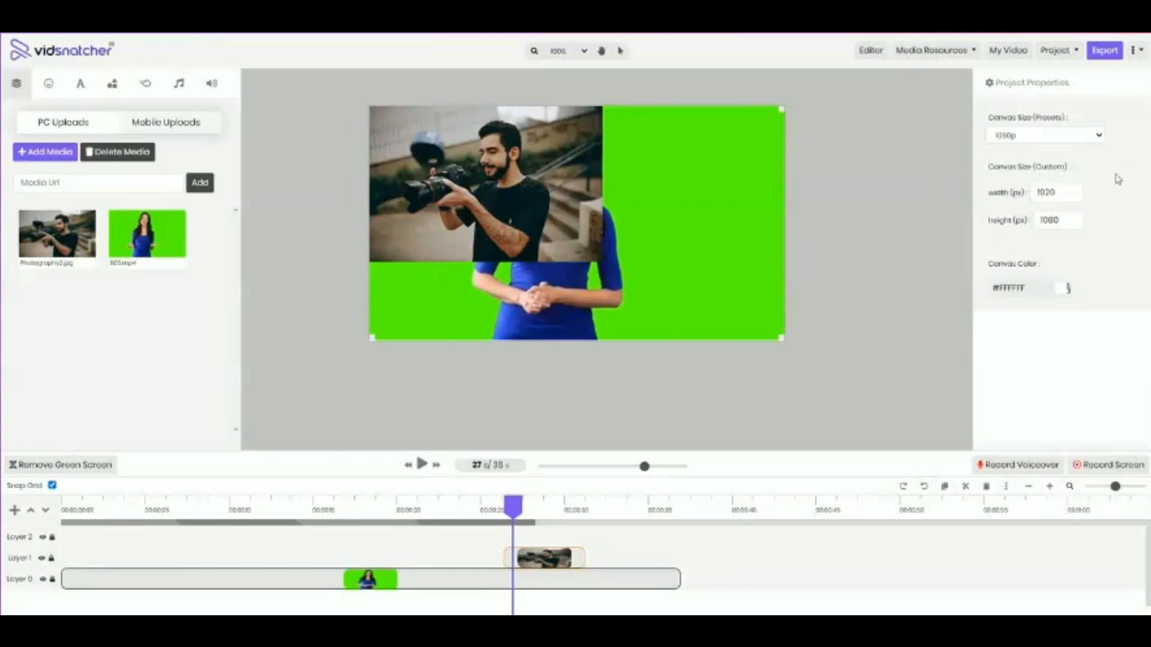
Review the available canvas size presets in the project properties
click(1077, 141)
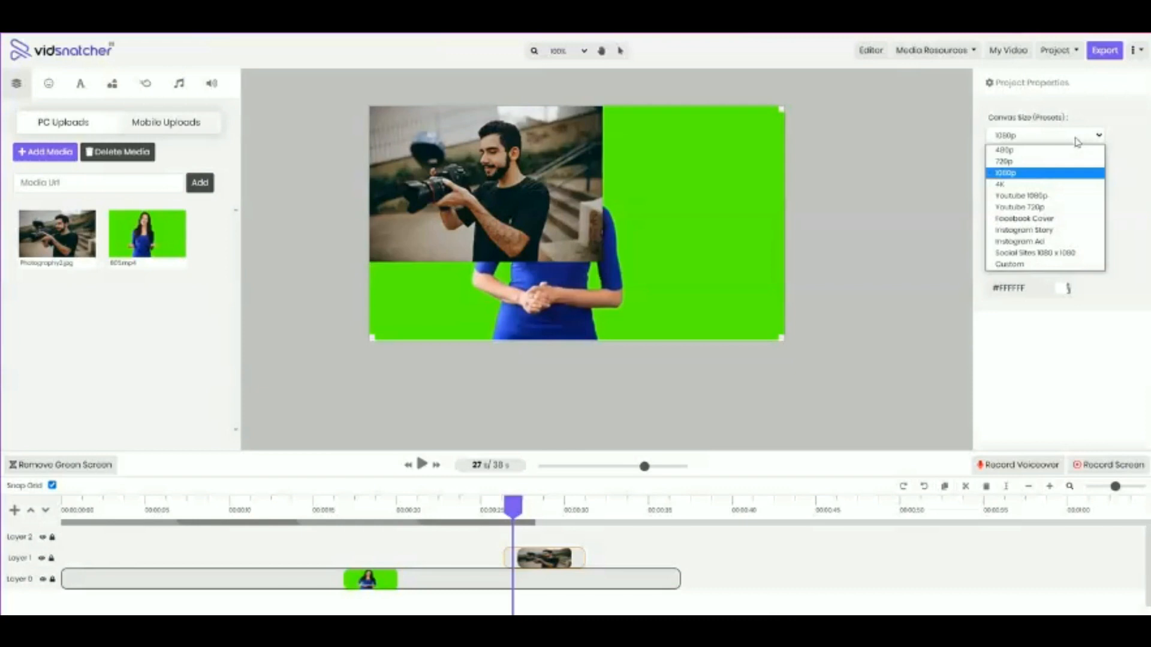
click(1078, 142)
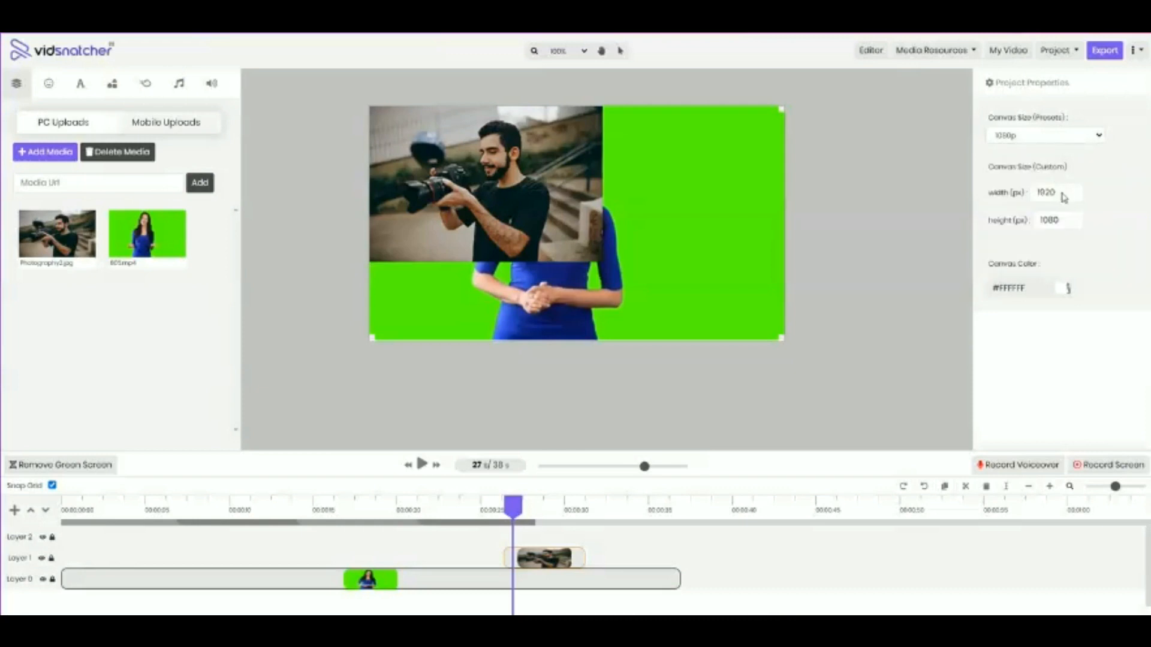
click(1071, 141)
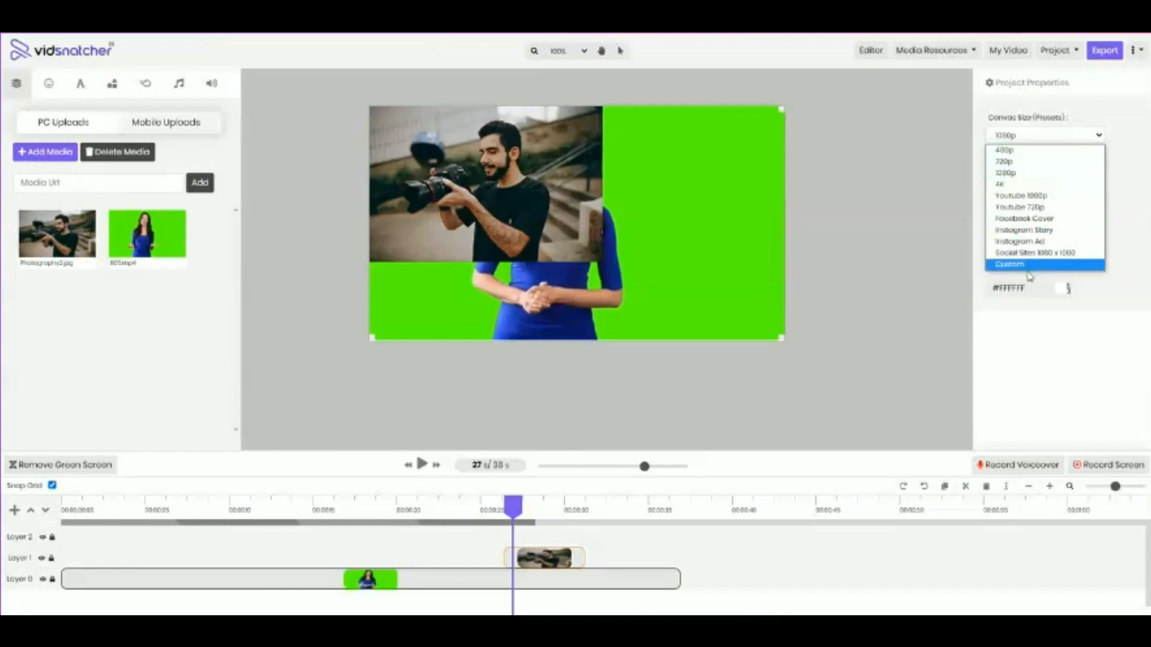
click(1067, 139)
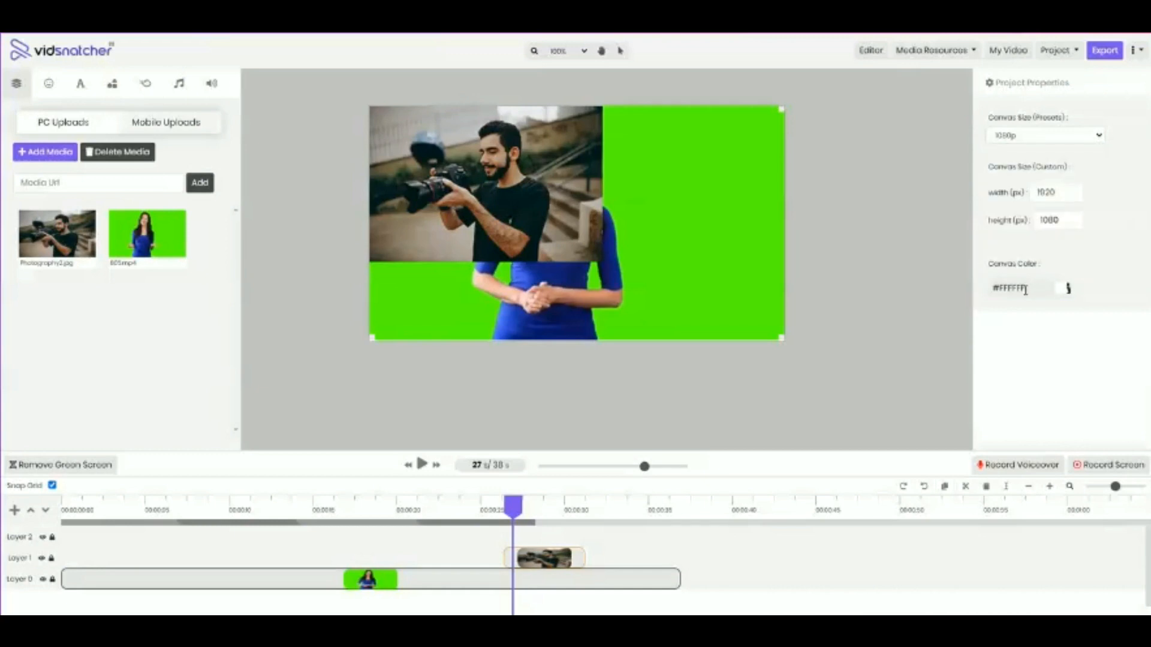
Shift the green-screen video down on the canvas to expose the background and set the canvas color to red
drag(703, 219, 709, 272)
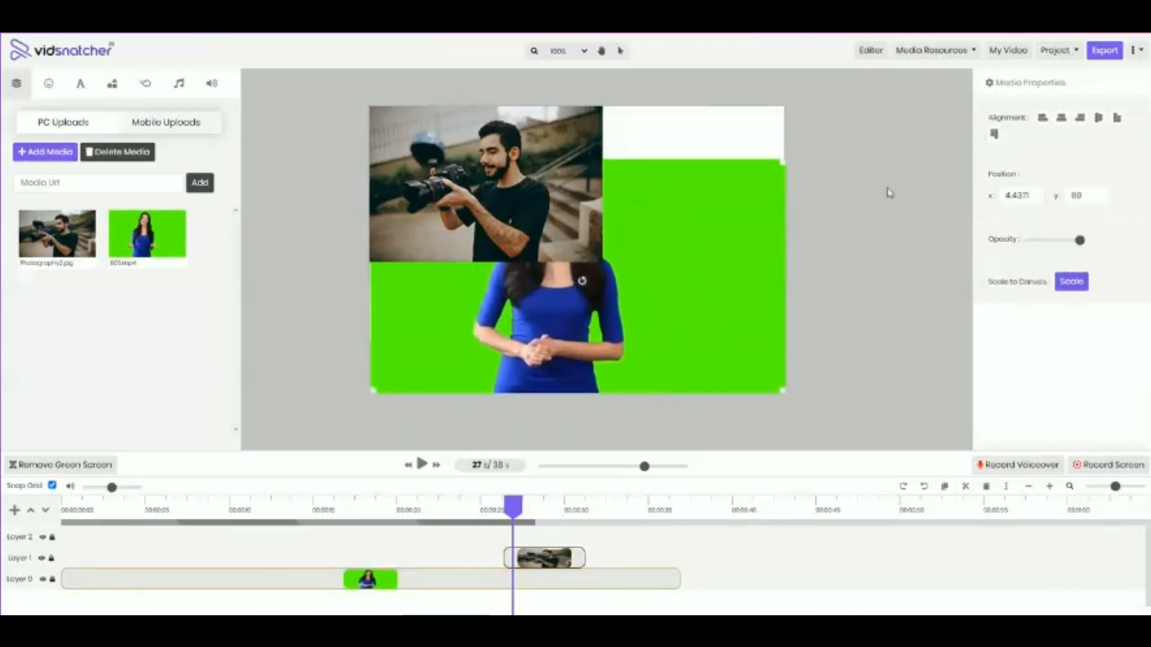
click(735, 147)
click(1065, 289)
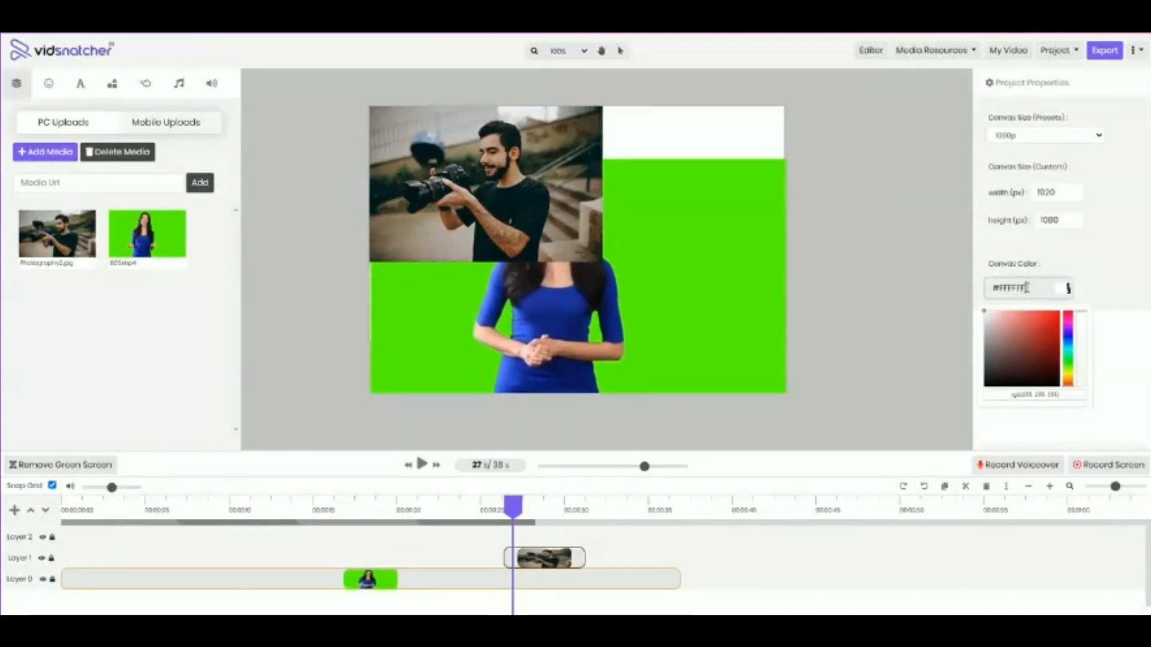
click(1038, 333)
click(793, 243)
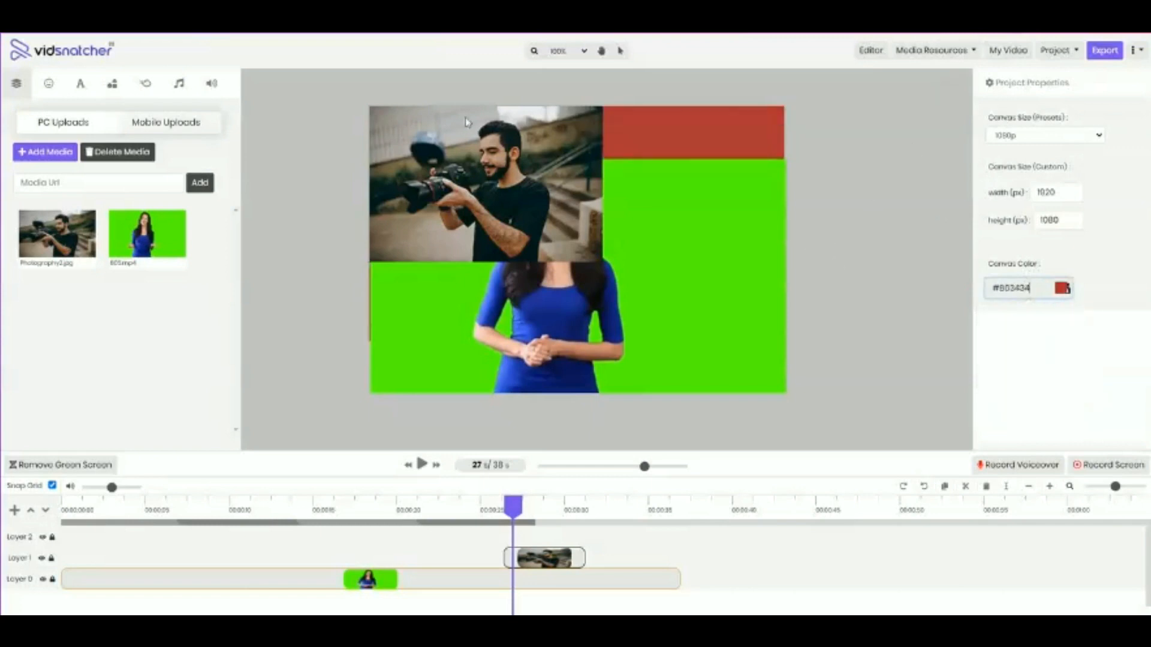
Browse the simple and animated icon libraries
click(48, 83)
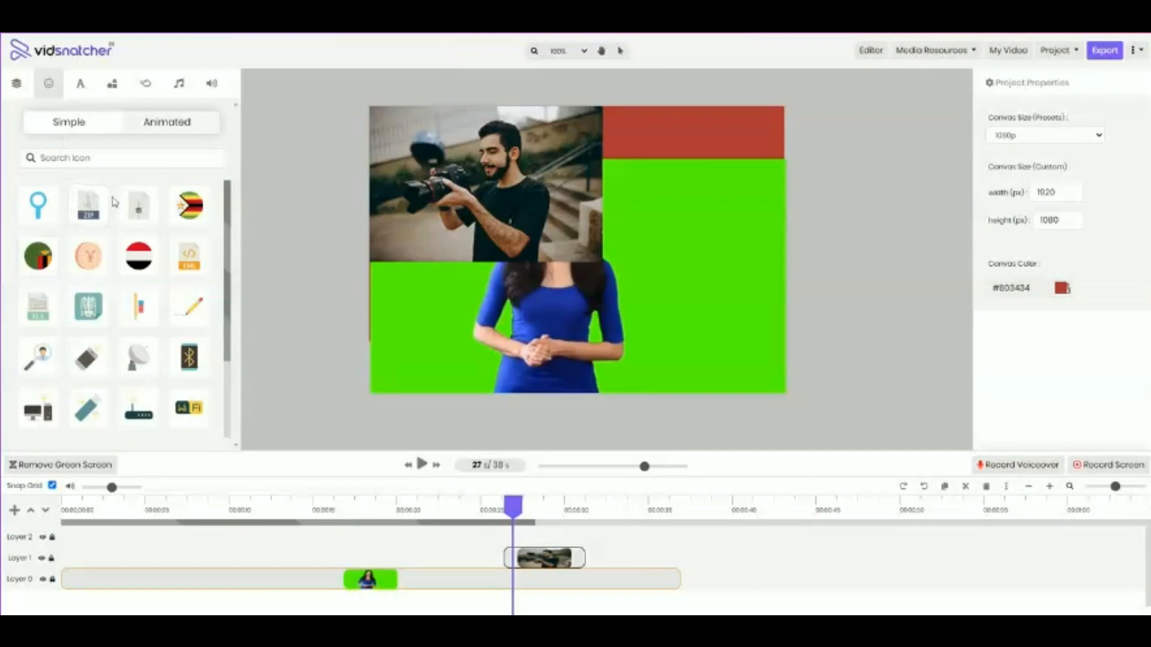
scroll(42, 264, down, 10)
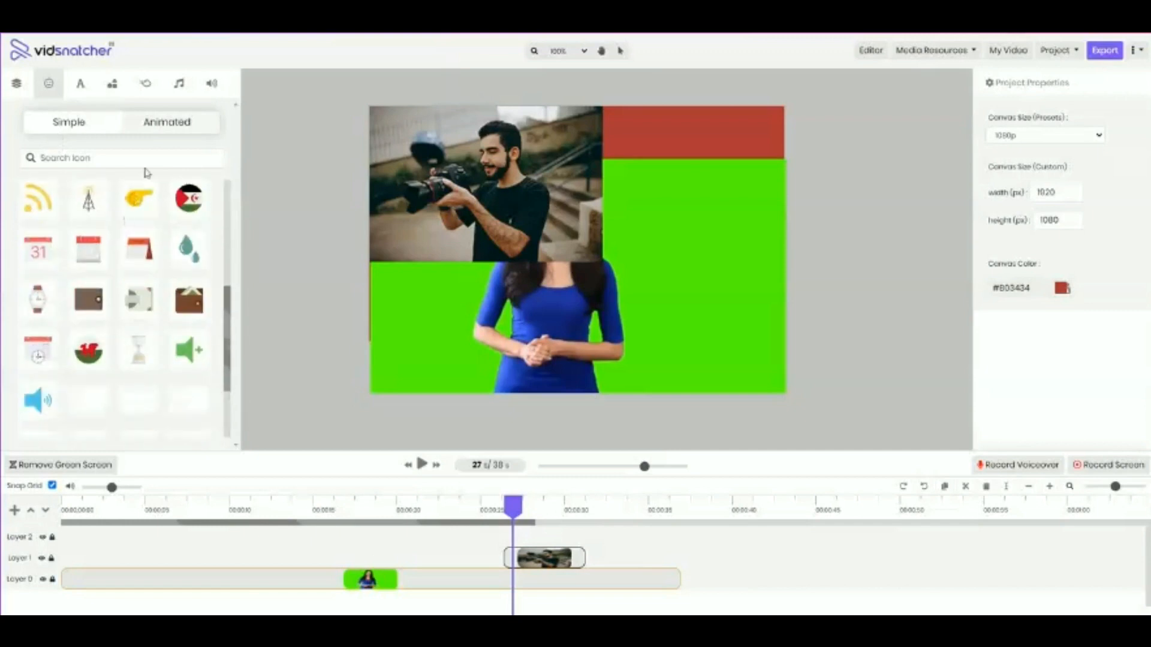
scroll(90, 251, down, 3)
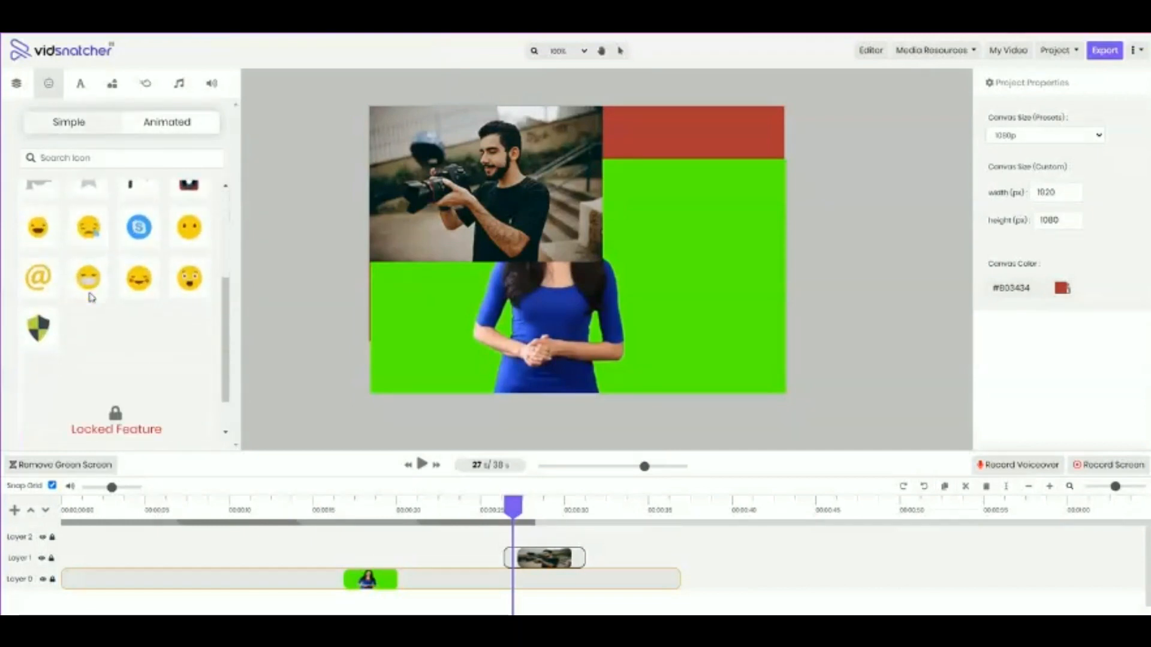
scroll(90, 282, up, 3)
Create a new text element with the wording "text"
click(80, 83)
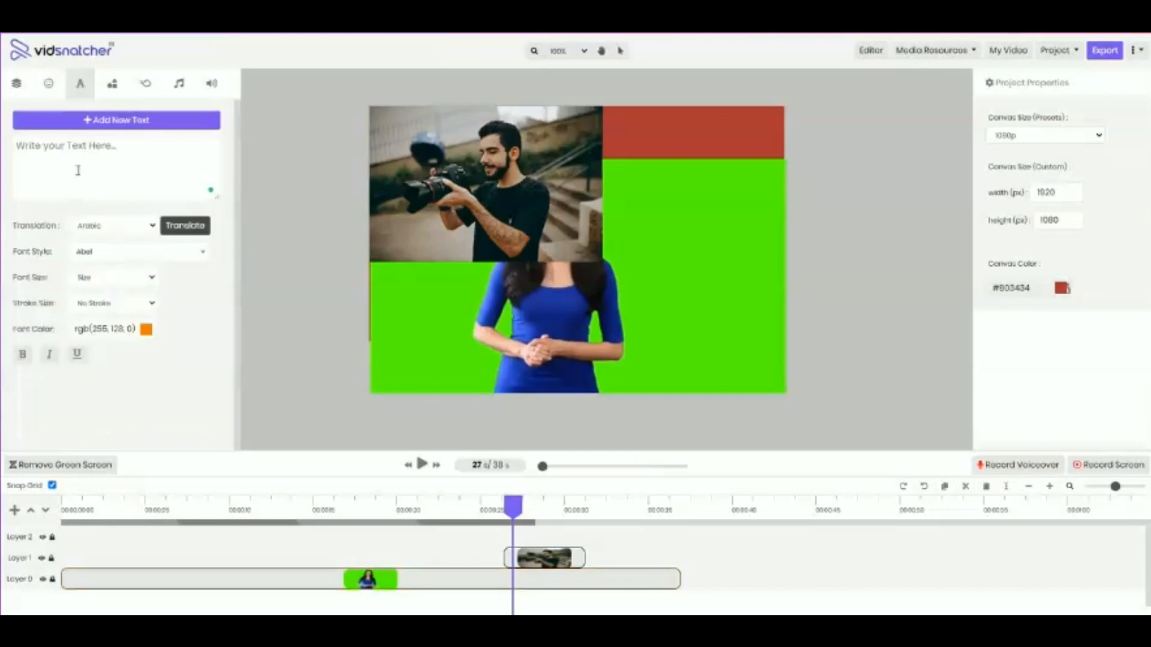
click(32, 173)
click(59, 127)
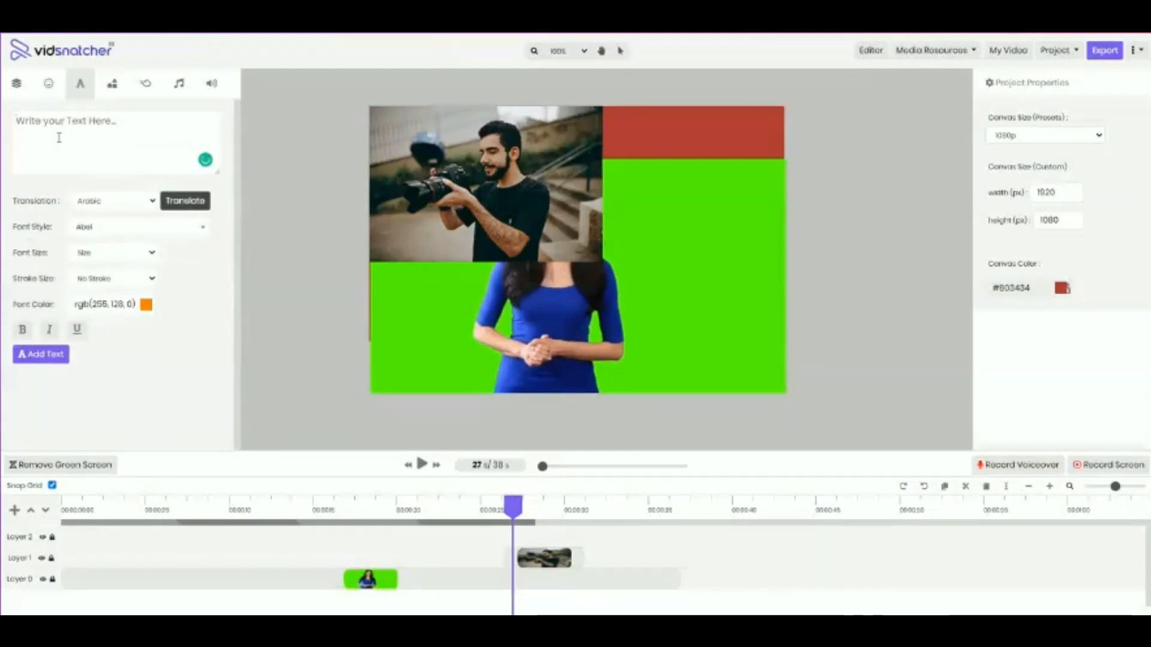
text(text)
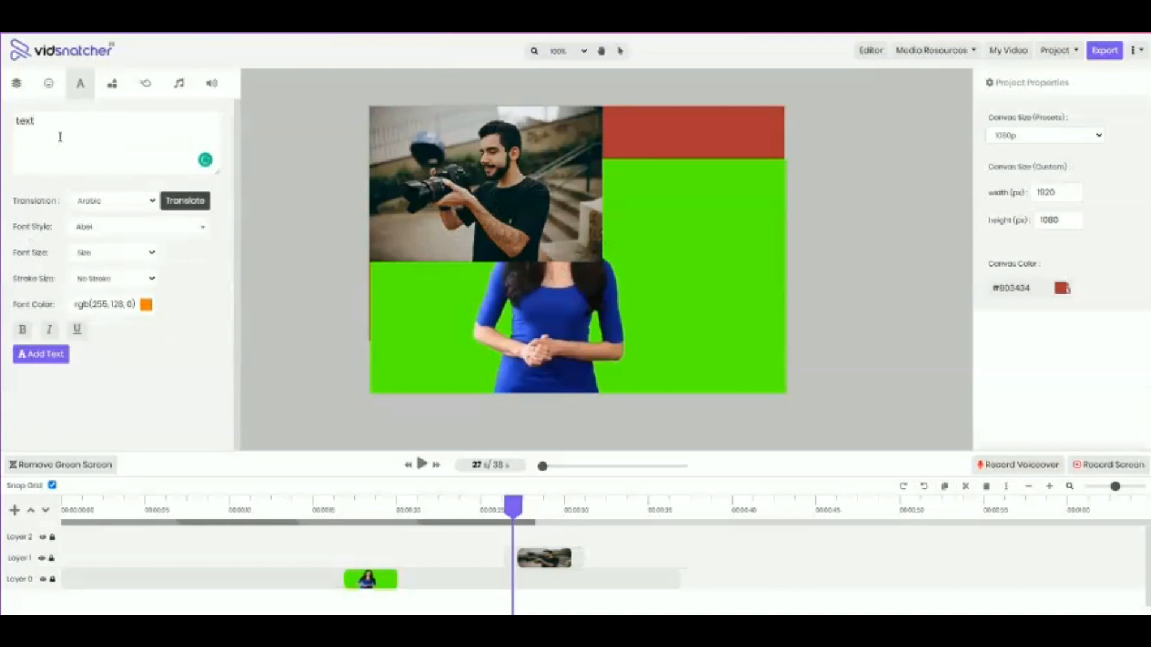
Translate the wording into Arabic and add it to the canvas as a text layer
click(120, 203)
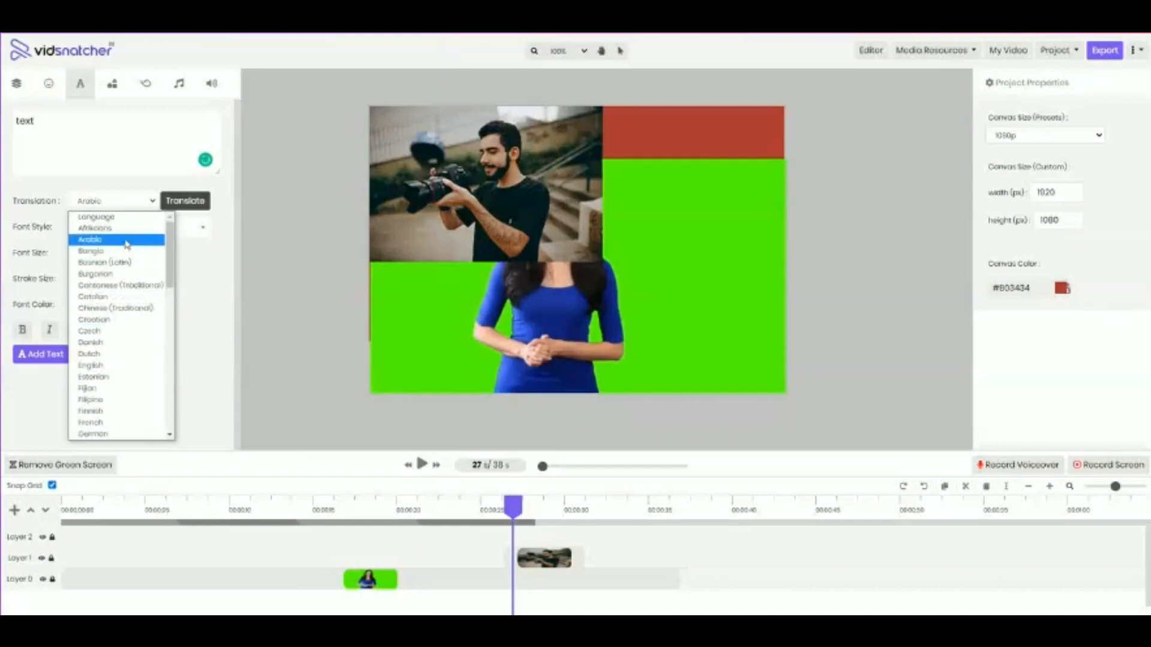
click(127, 240)
click(185, 200)
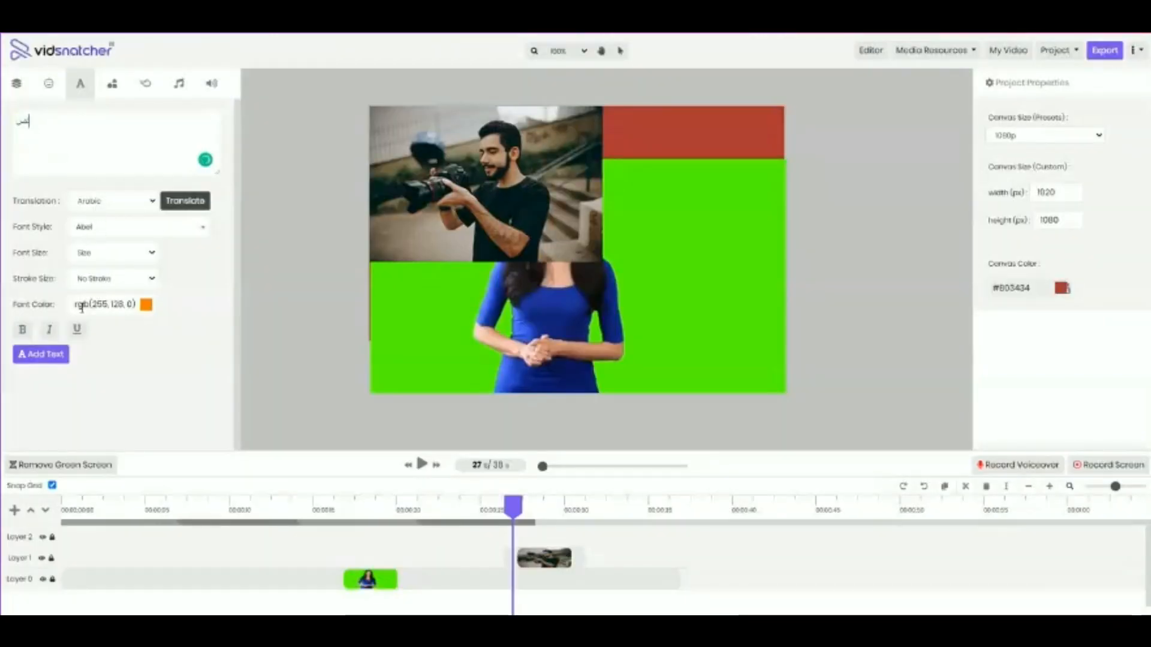
click(48, 359)
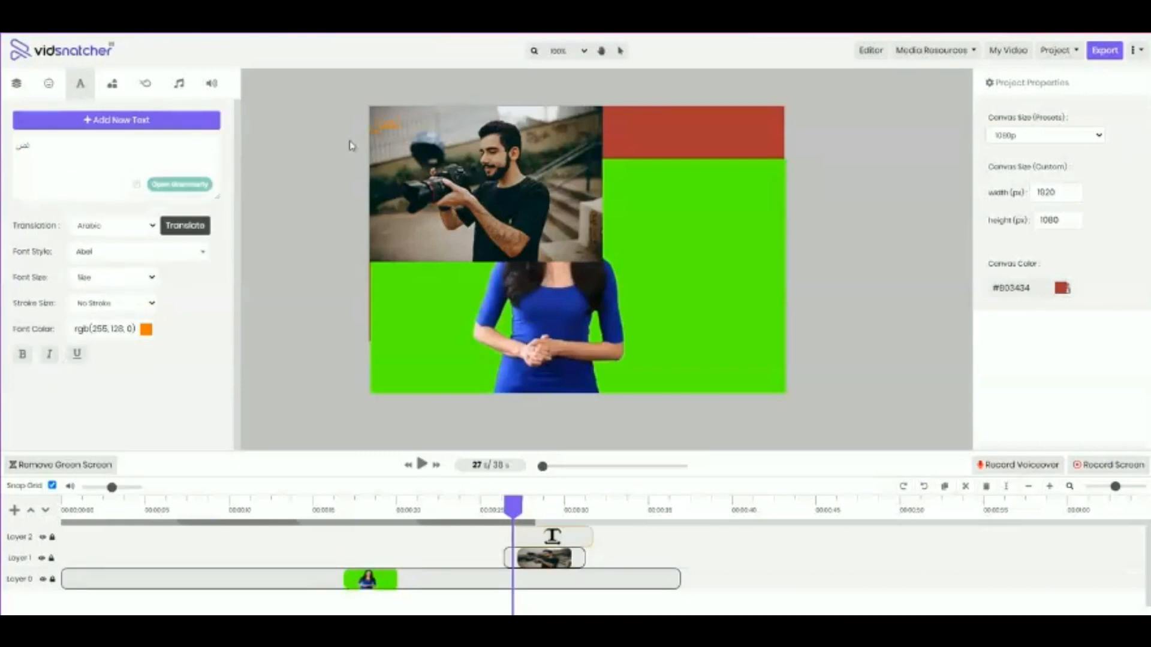
Enlarge the Arabic text and place it across the photo's right edge on the canvas
click(399, 138)
drag(398, 147, 607, 201)
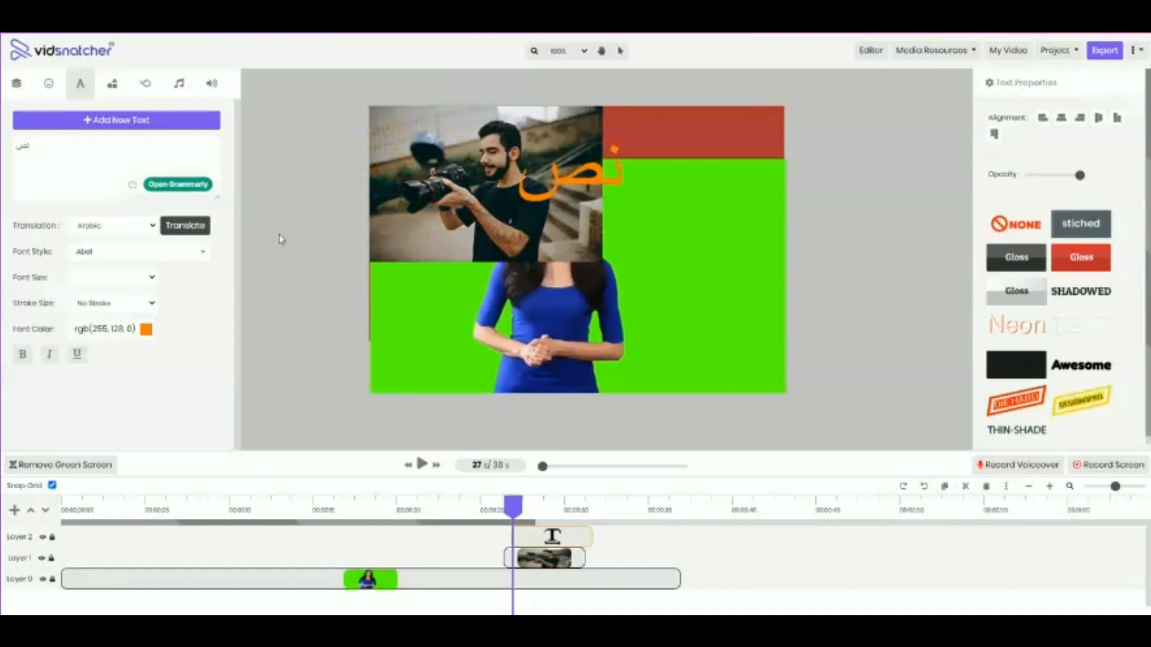
click(53, 122)
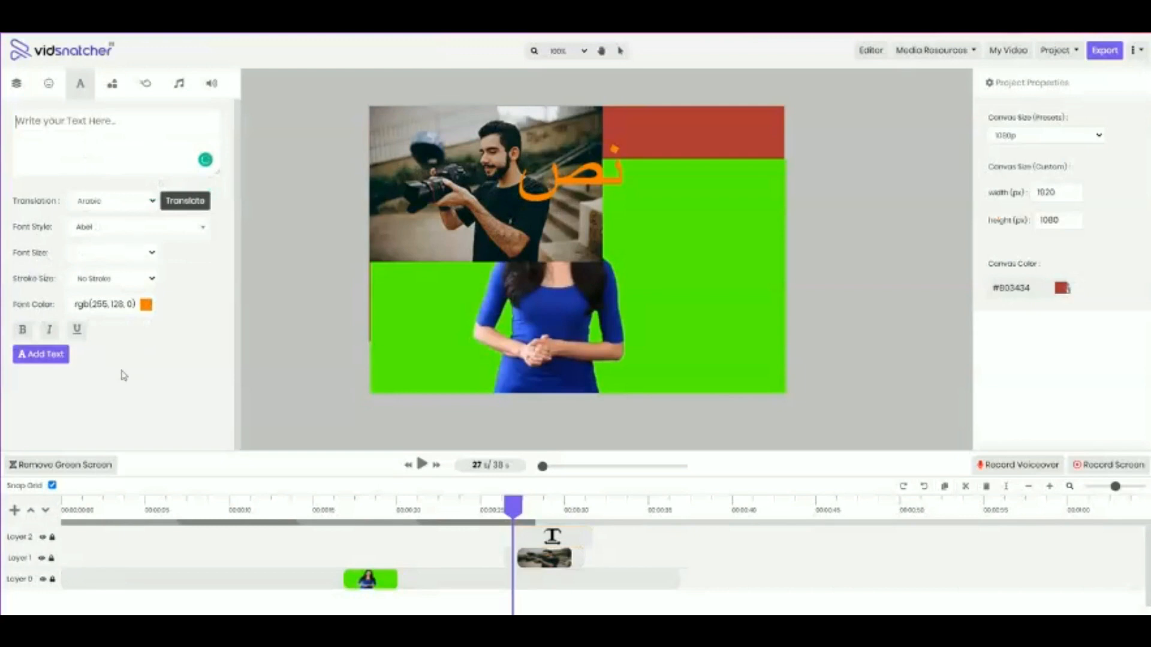
click(536, 195)
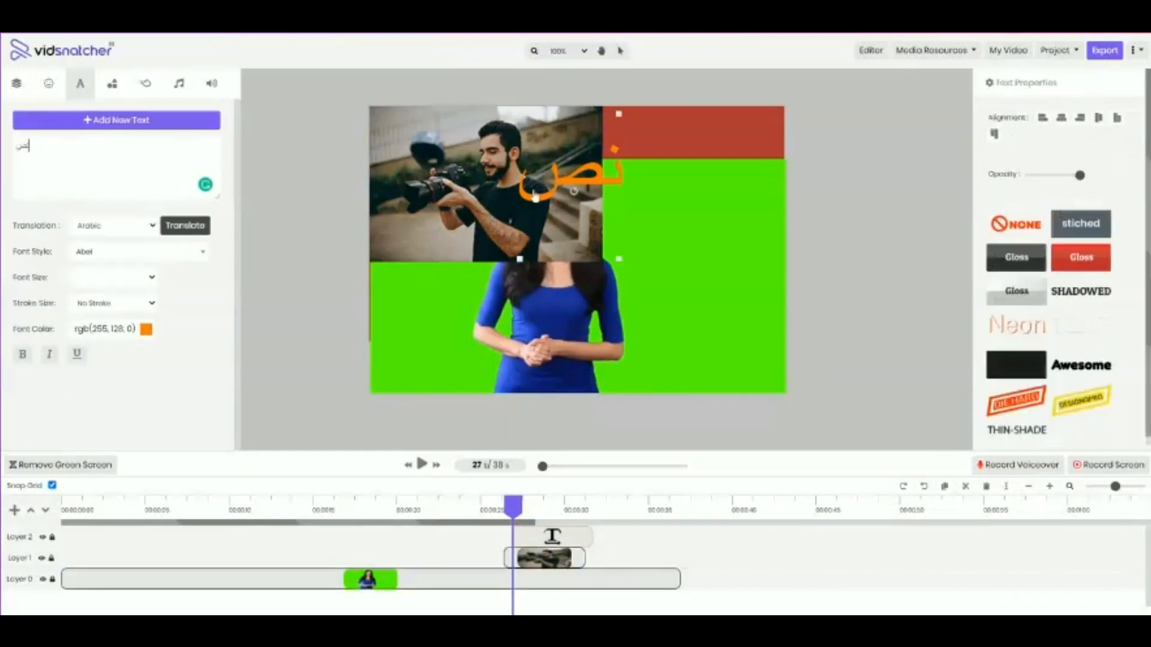
Look over the available shapes and apply the From Left in-effect to the photo on Layer 1
click(112, 84)
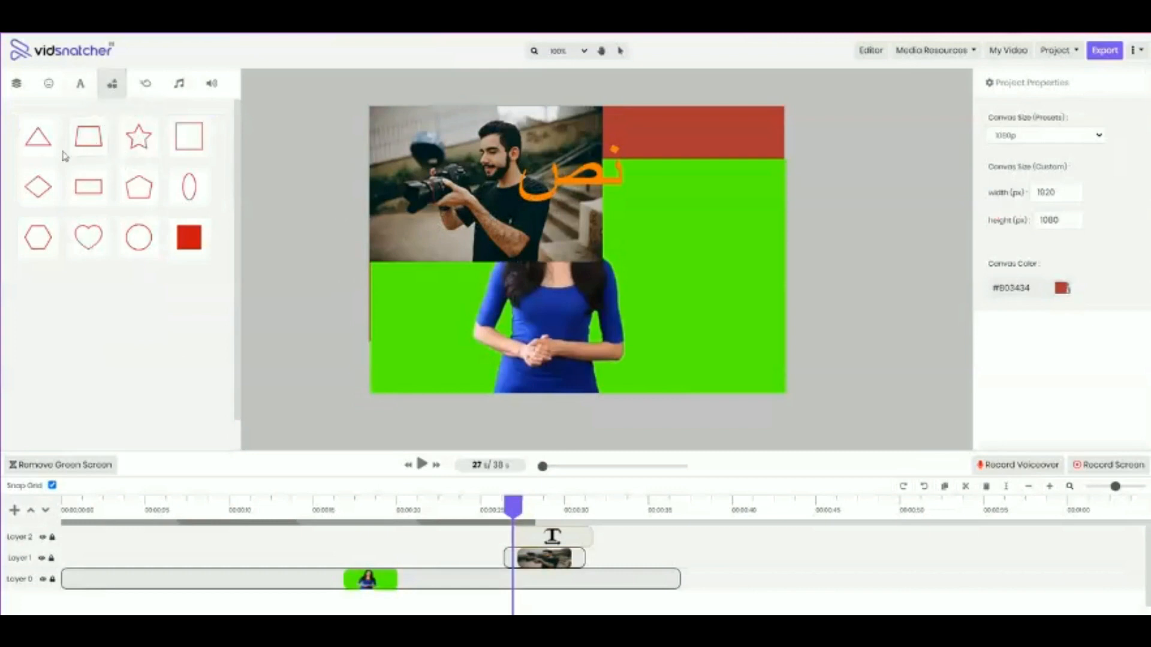
click(145, 84)
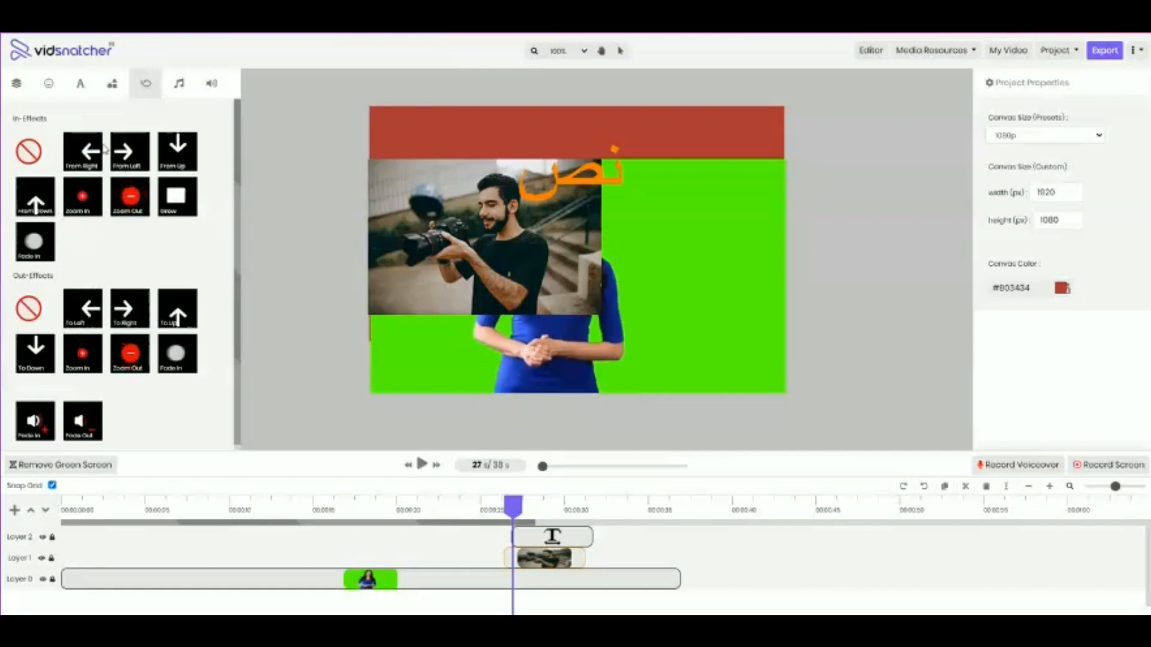
click(142, 163)
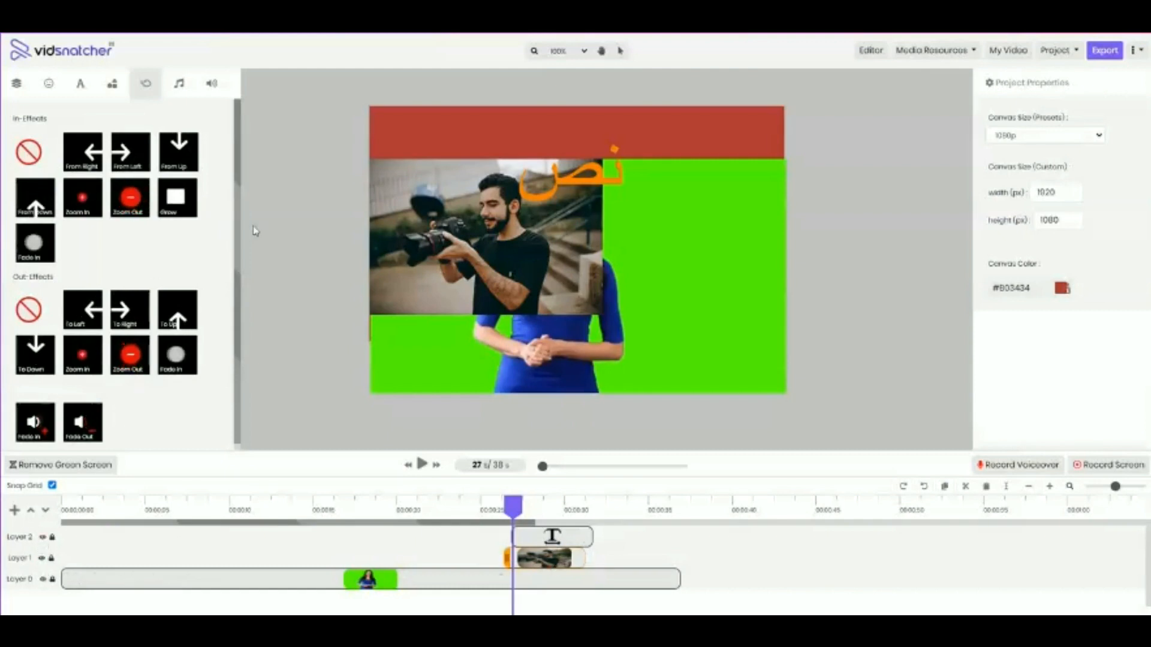
Browse the built-in background music tracks
click(178, 87)
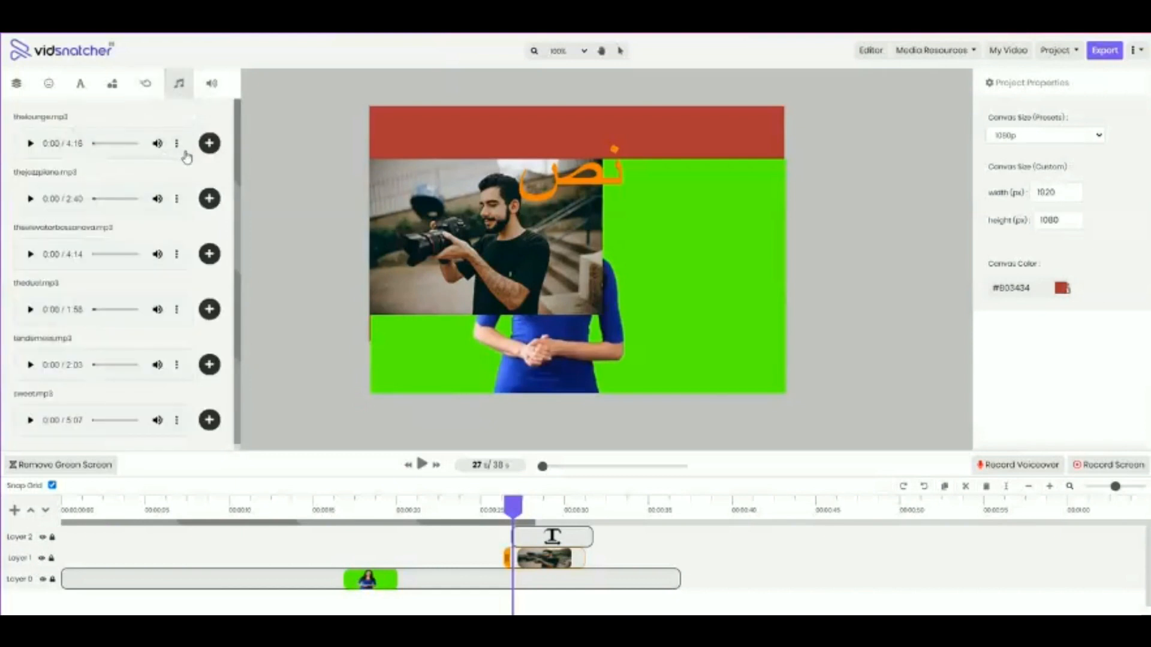
scroll(69, 204, down, 2)
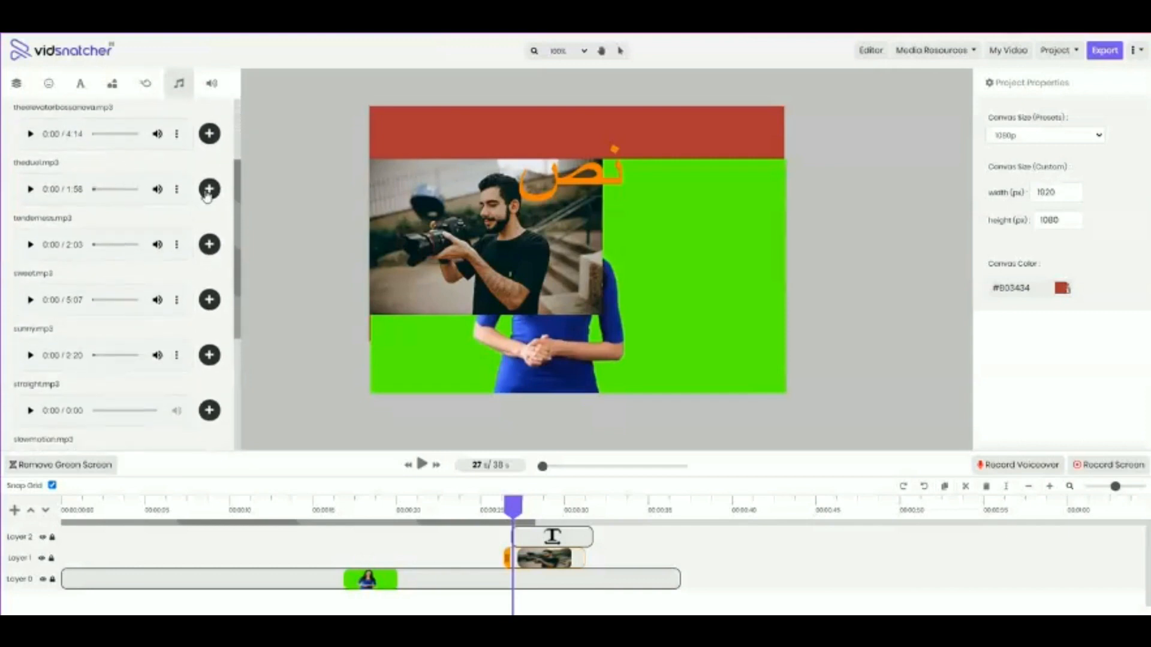
Load the DOG TRAINING template script into the text-to-speech tool and read it through
click(212, 84)
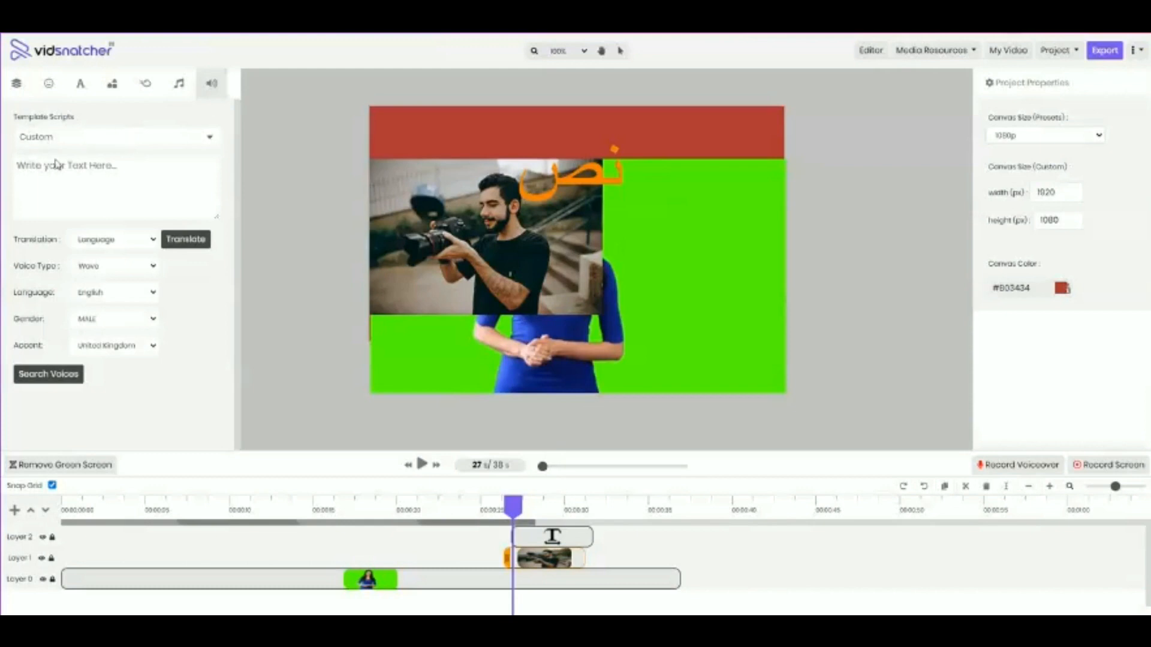
click(99, 146)
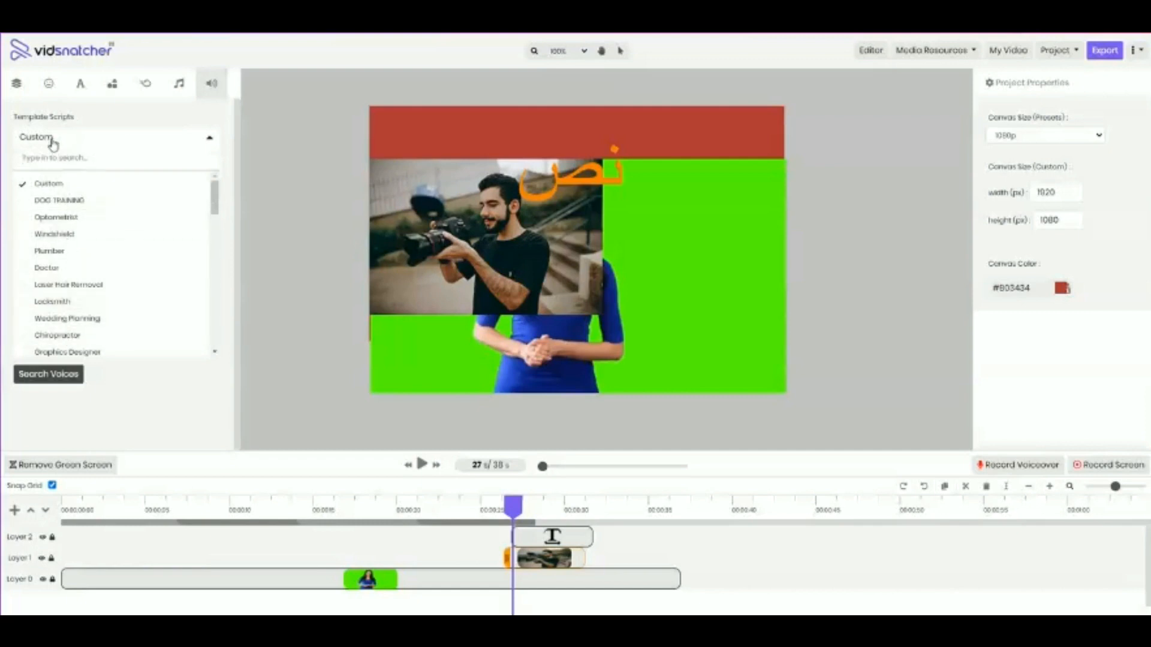
click(91, 142)
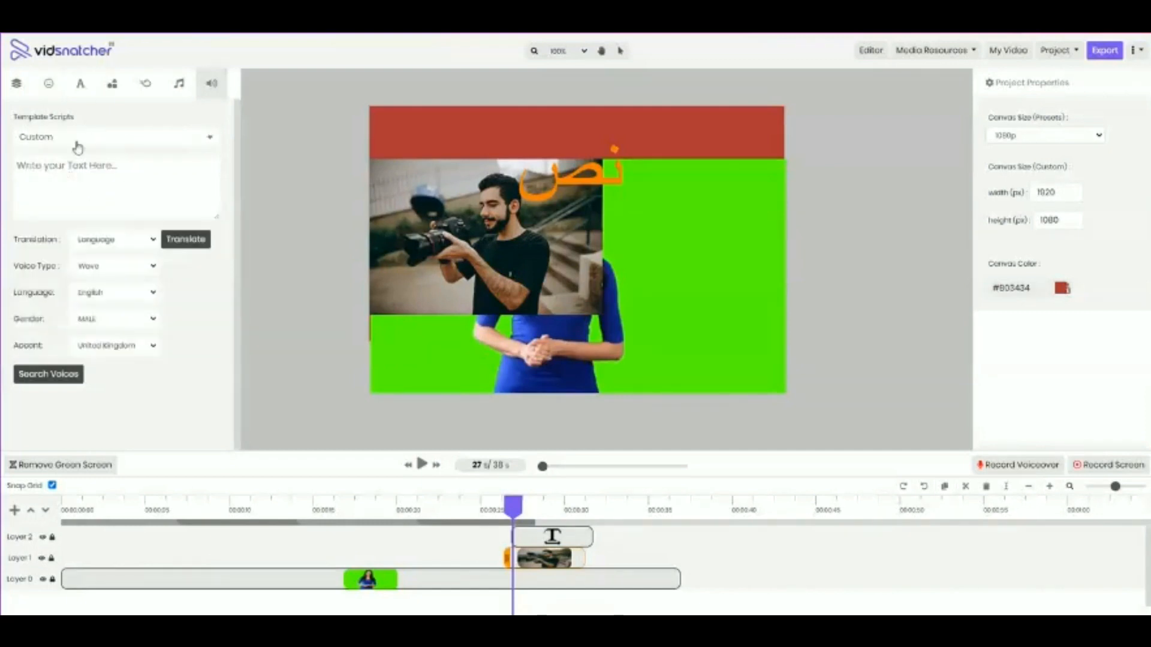
click(113, 144)
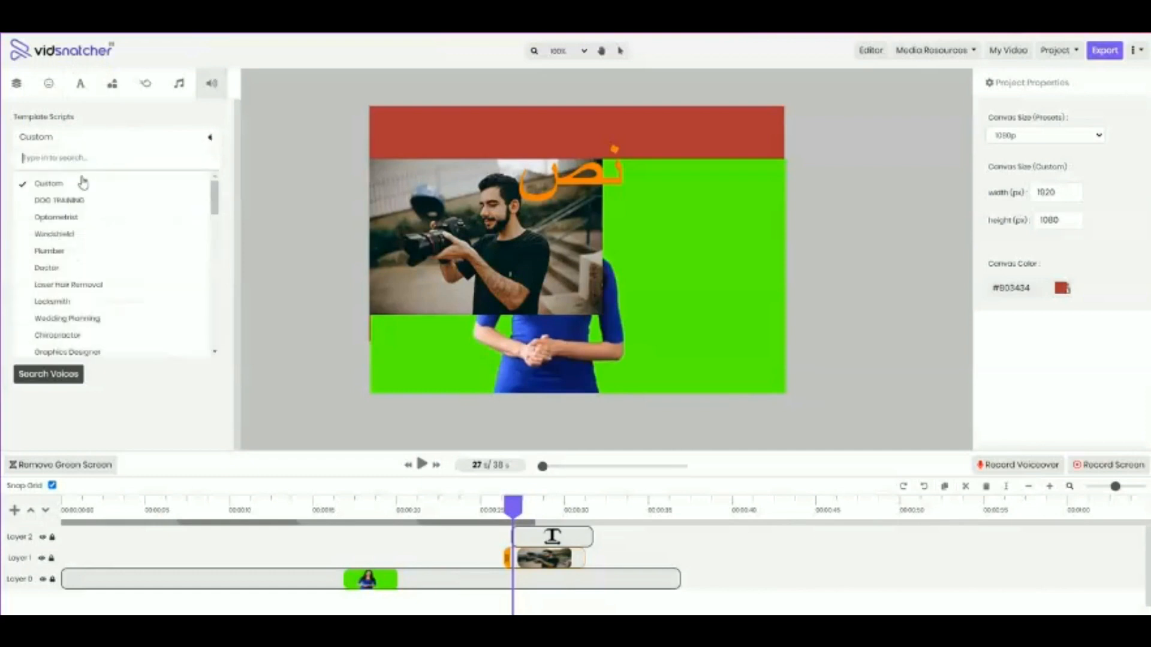
click(36, 197)
scroll(72, 188, down, 5)
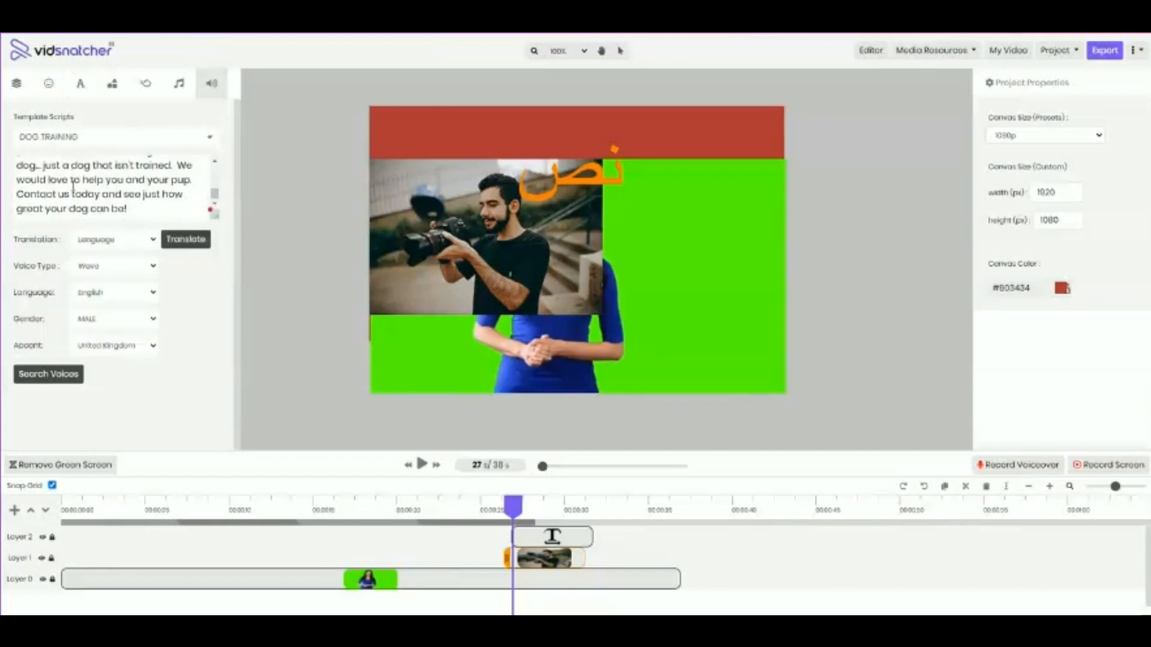
scroll(78, 192, up, 5)
Review the translation, voice type, gender and accent options for the text-to-speech script
click(102, 241)
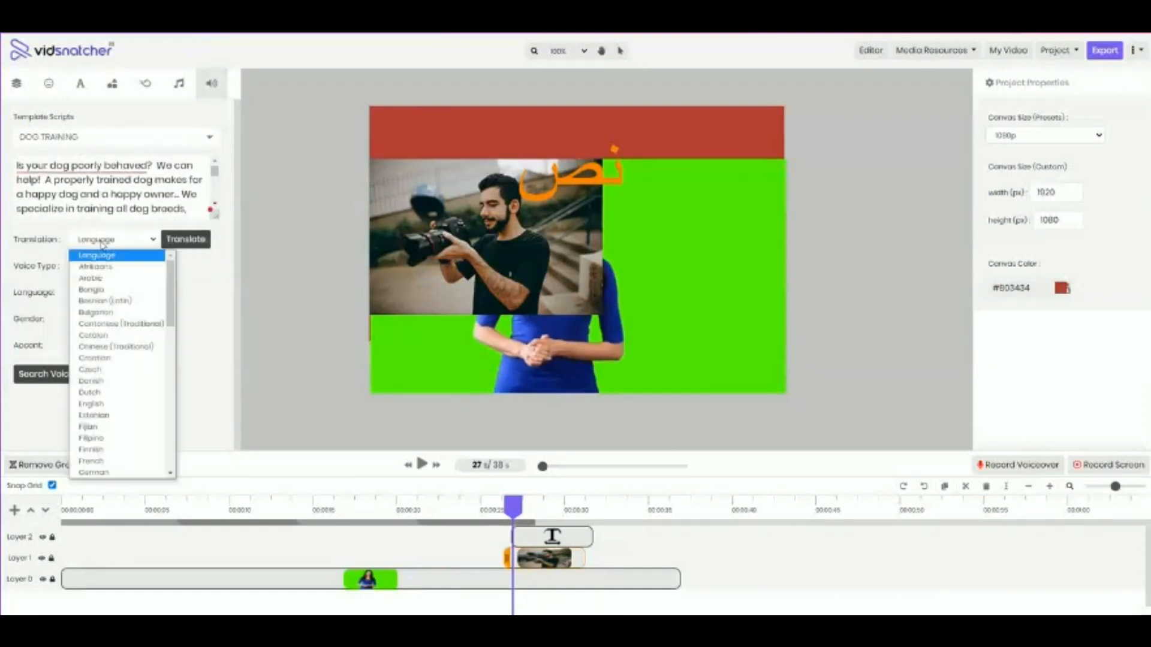
click(132, 246)
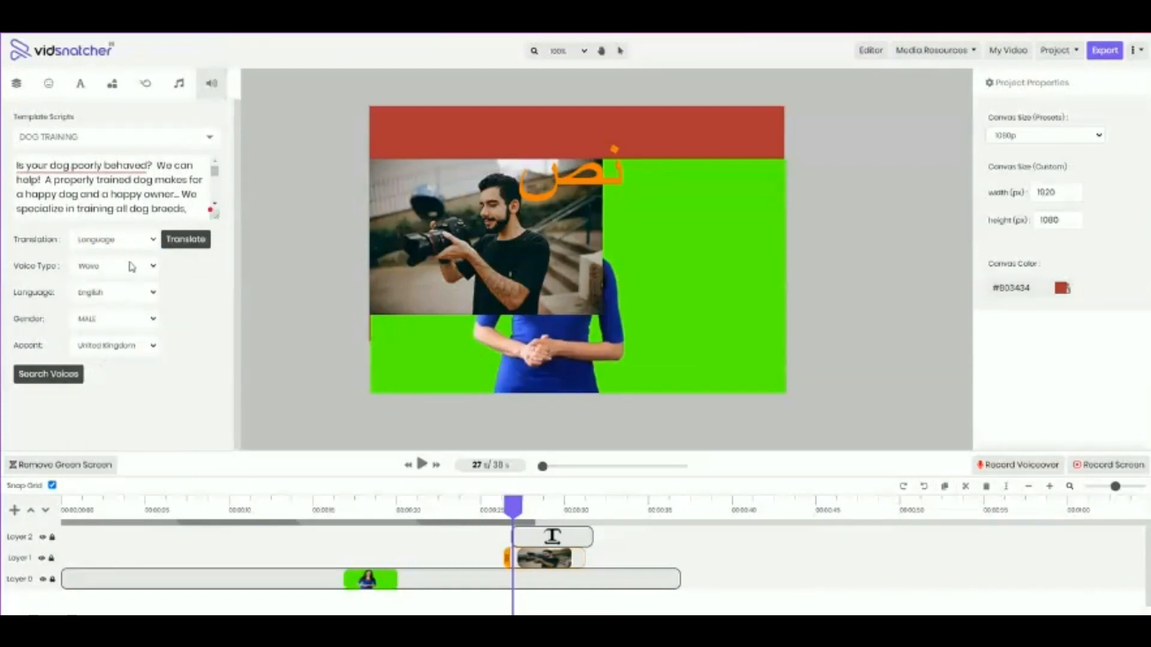
click(132, 267)
click(134, 274)
click(133, 323)
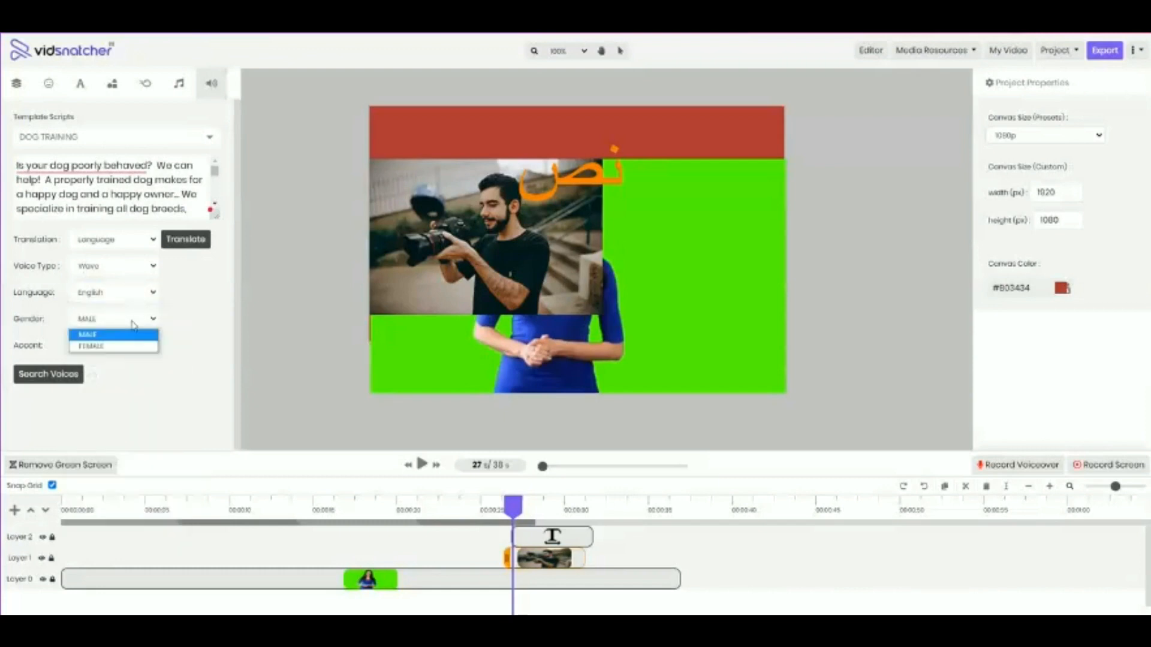
click(133, 325)
click(134, 347)
click(134, 347)
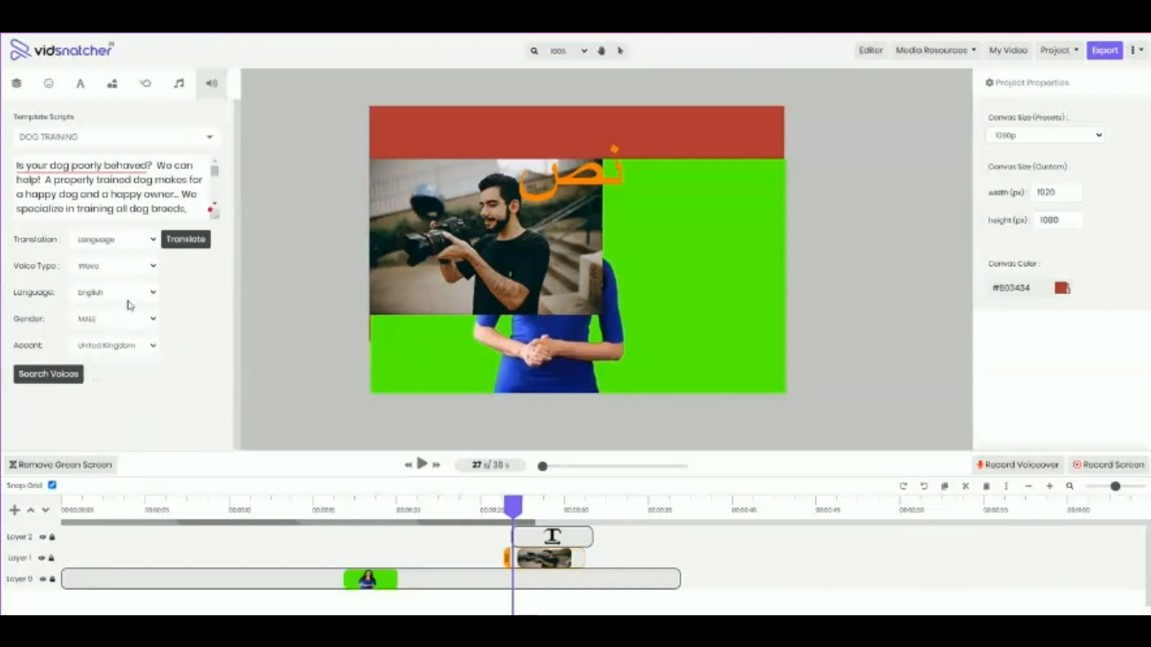
Replace the template script with "Is your Dog Happy" and pause the timeline playback
triple_click(128, 205)
text(Is y)
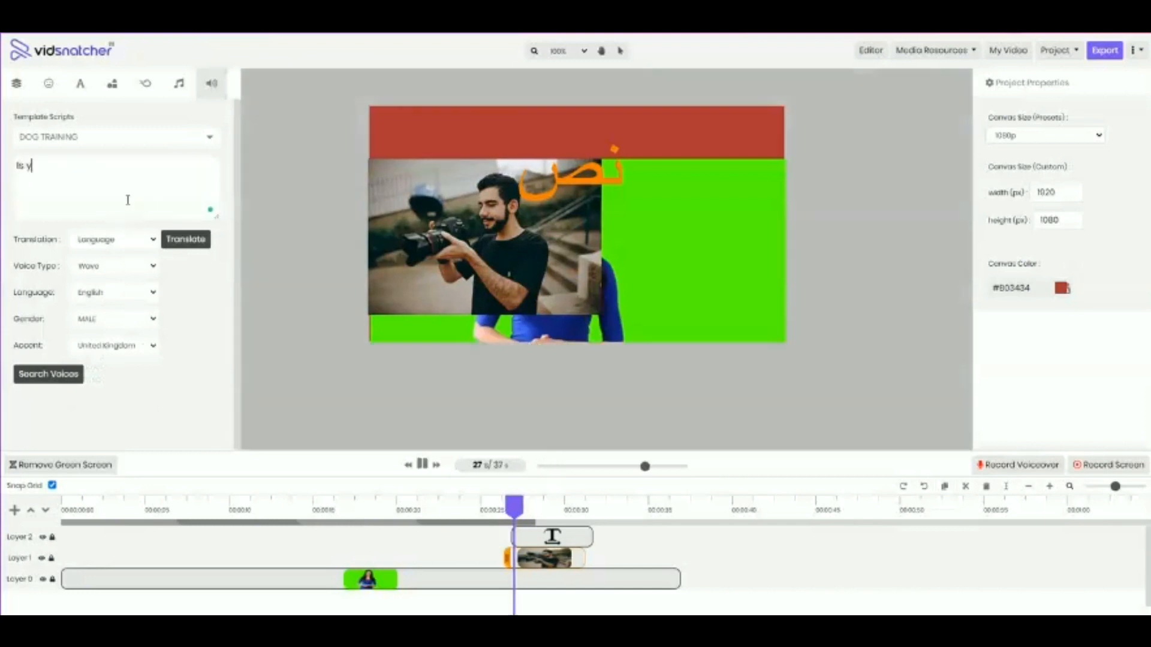
text(our Dog Happy)
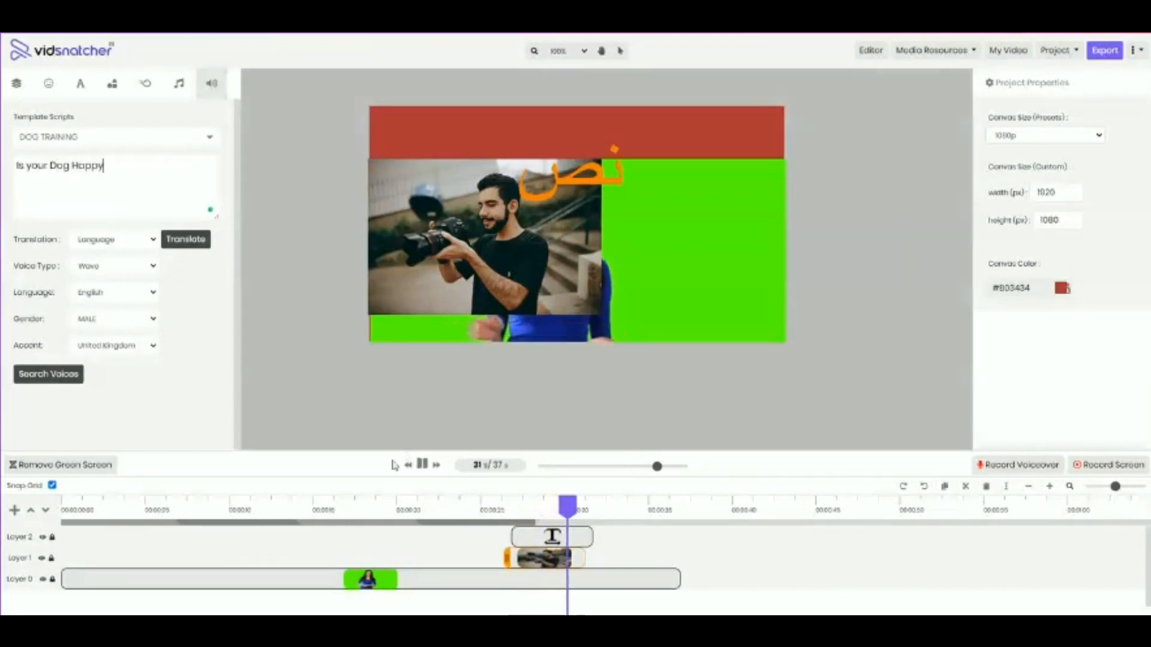
click(422, 464)
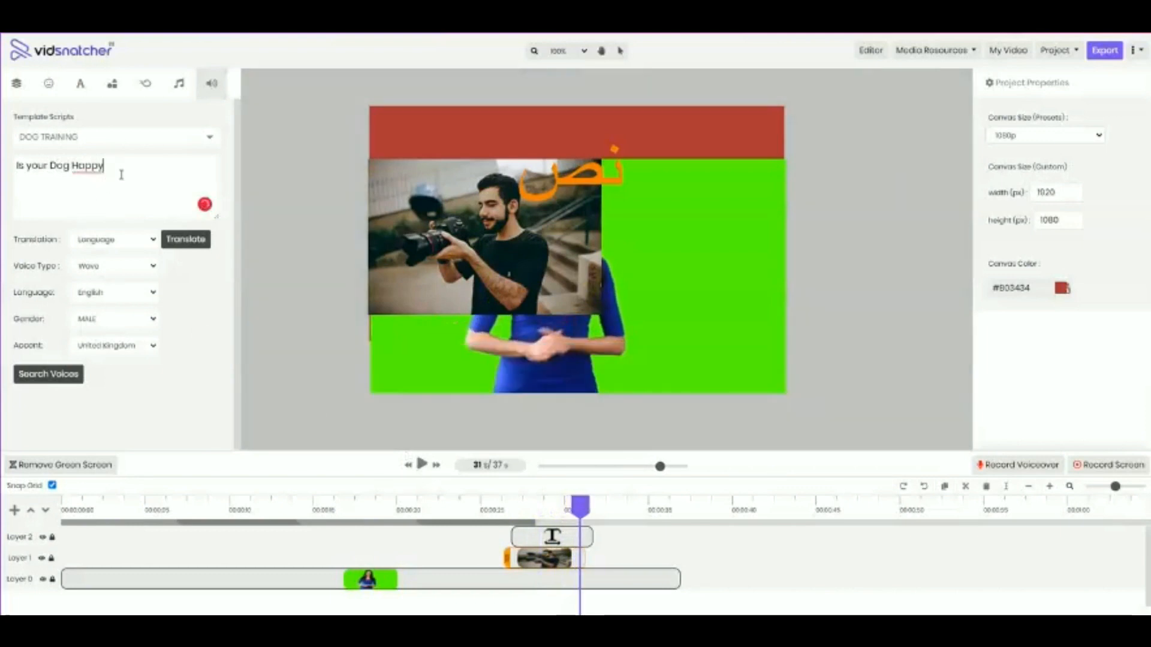
Choose the United Kingdom accent and search for matching male English voices
click(110, 351)
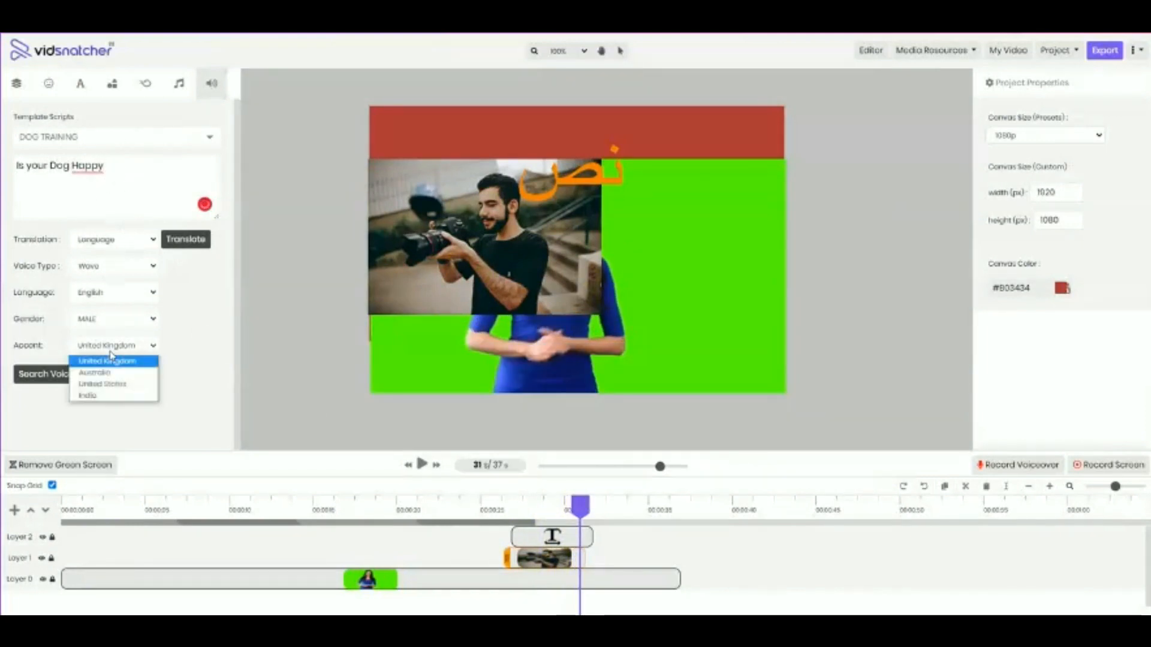
click(110, 360)
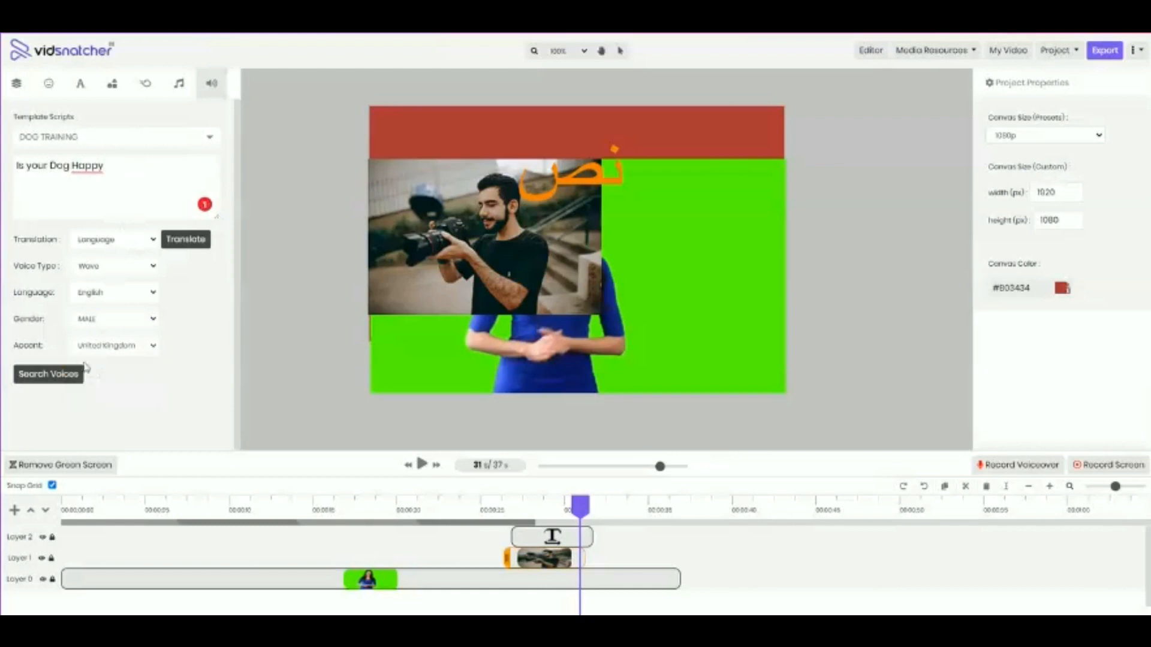
click(43, 384)
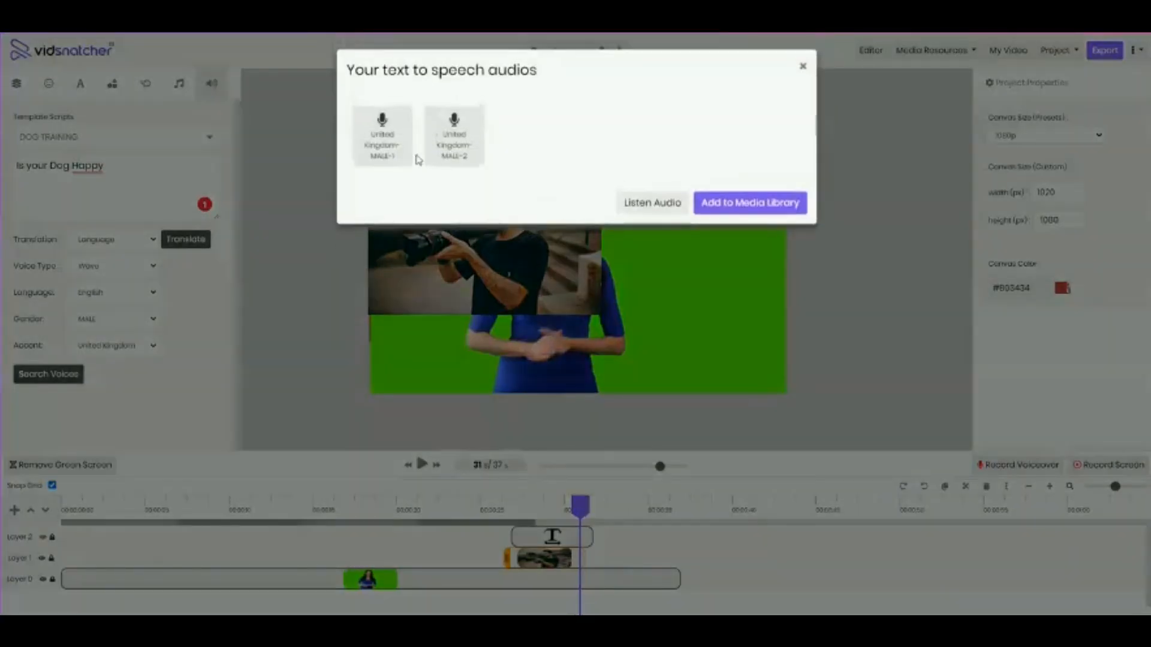
Listen to the United Kingdom-MALE-1 speech audio and add it to the media library
click(404, 146)
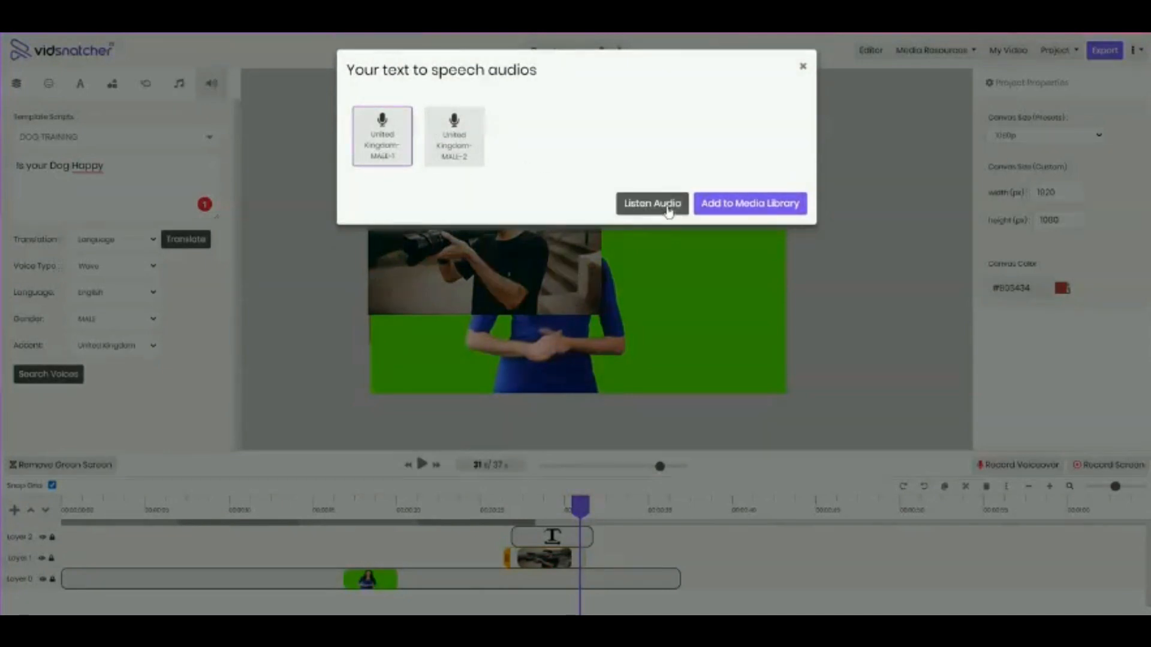
click(668, 210)
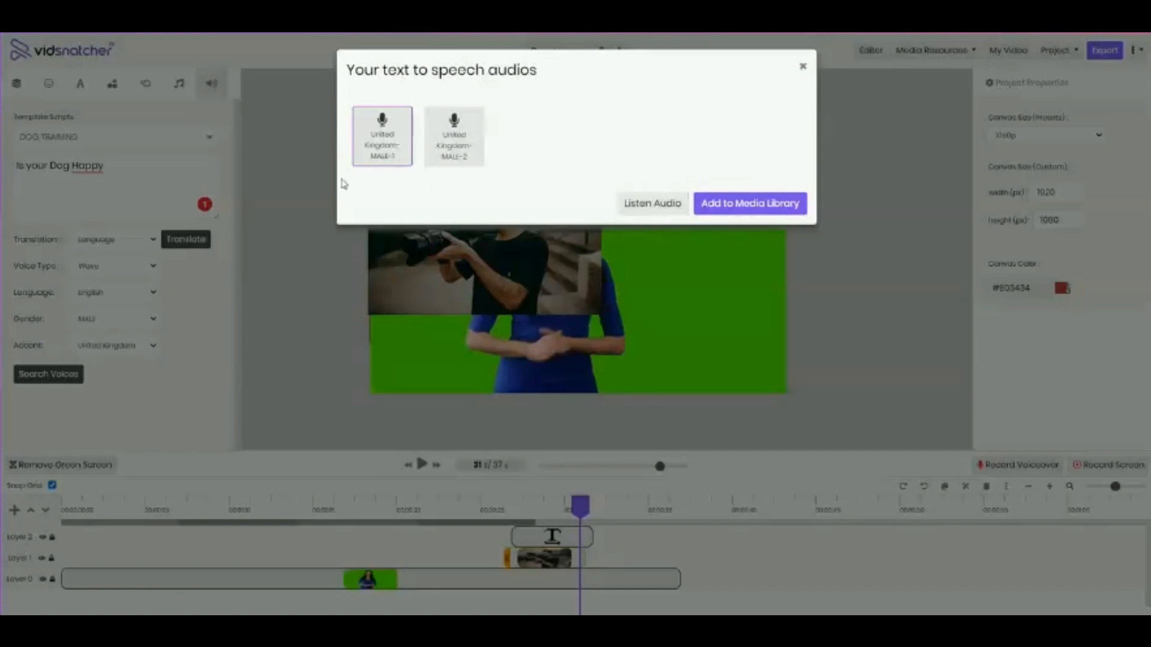
click(767, 213)
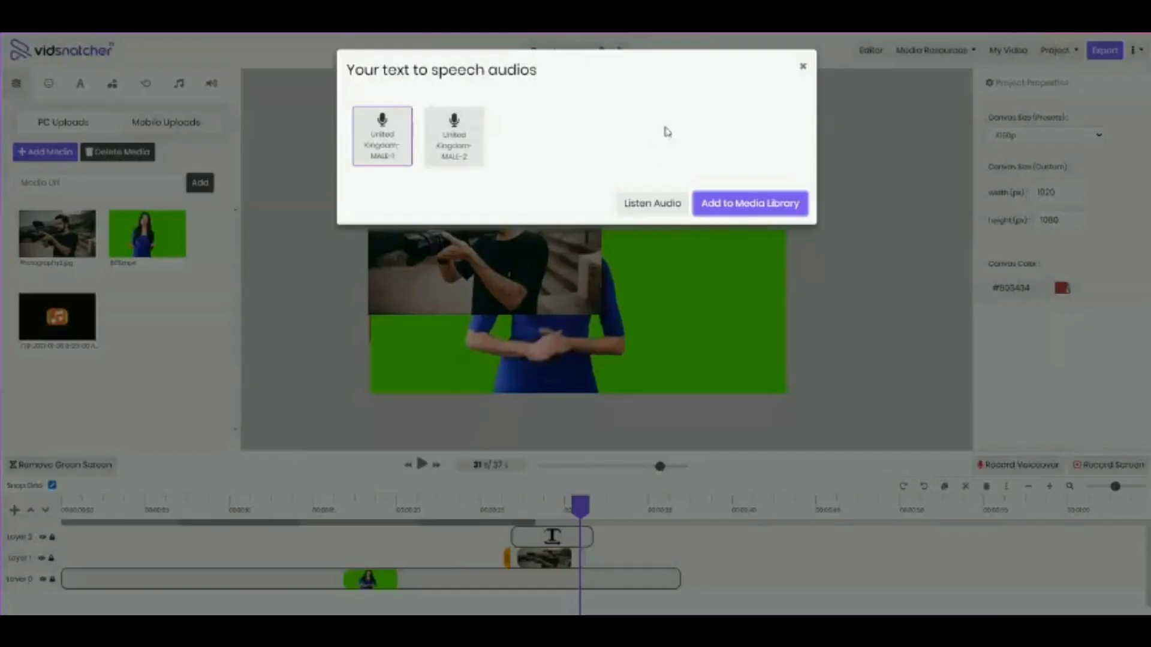
click(802, 66)
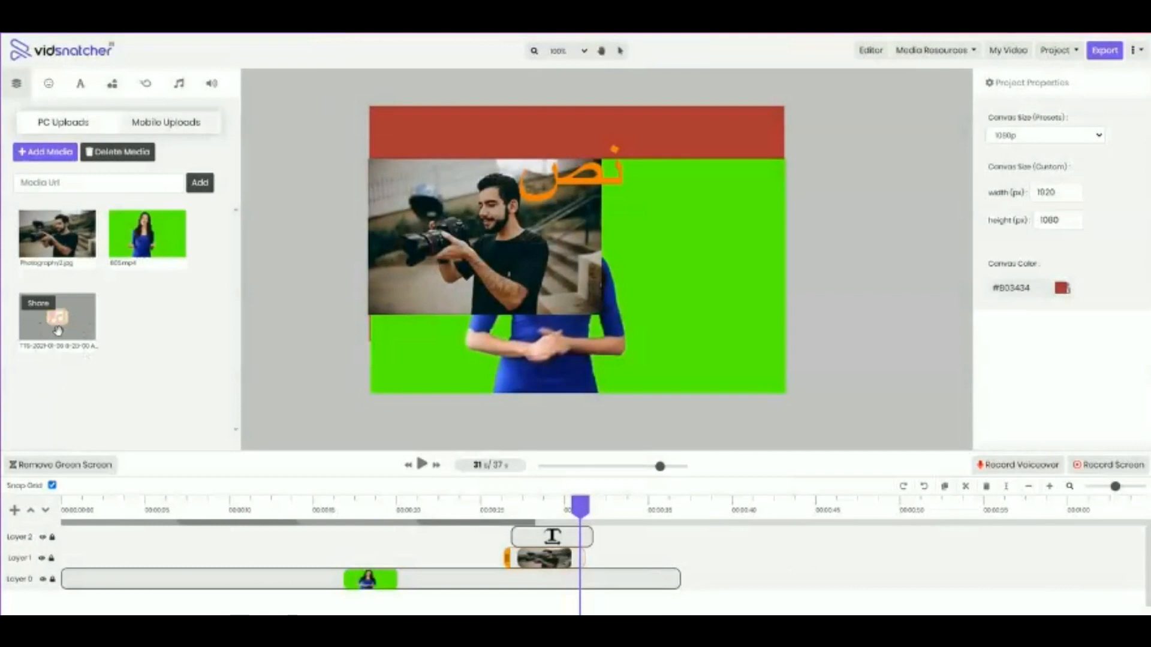
Place the generated speech audio on Layer 3 at about 17 seconds and preview it with the video
drag(58, 331, 421, 274)
click(425, 467)
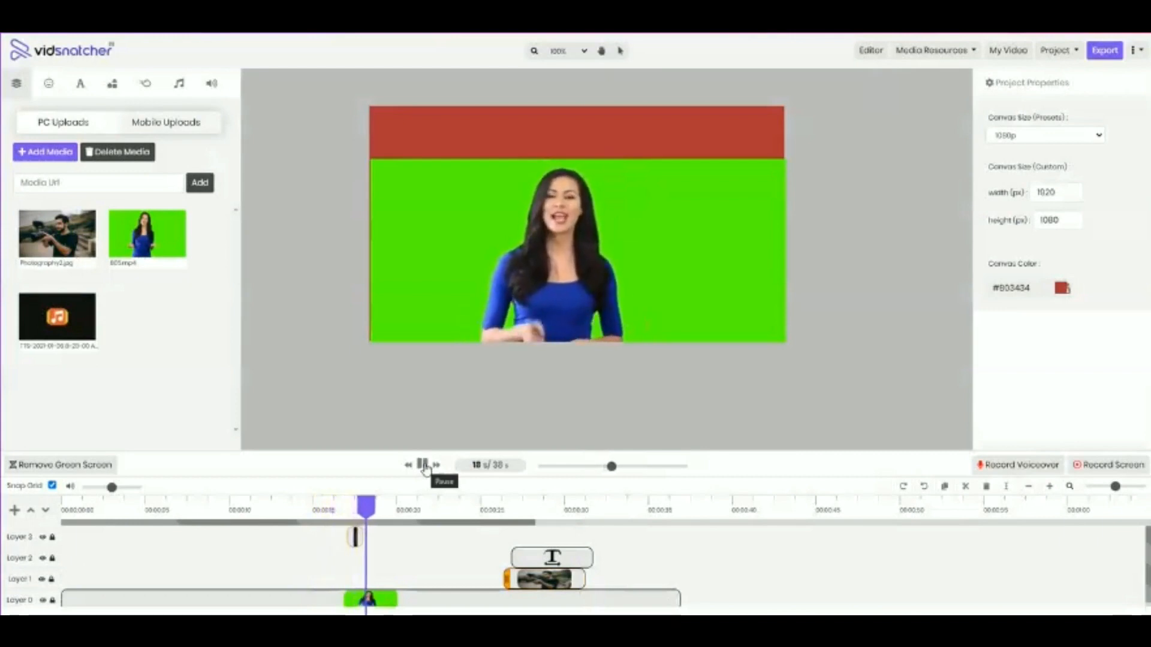
click(423, 465)
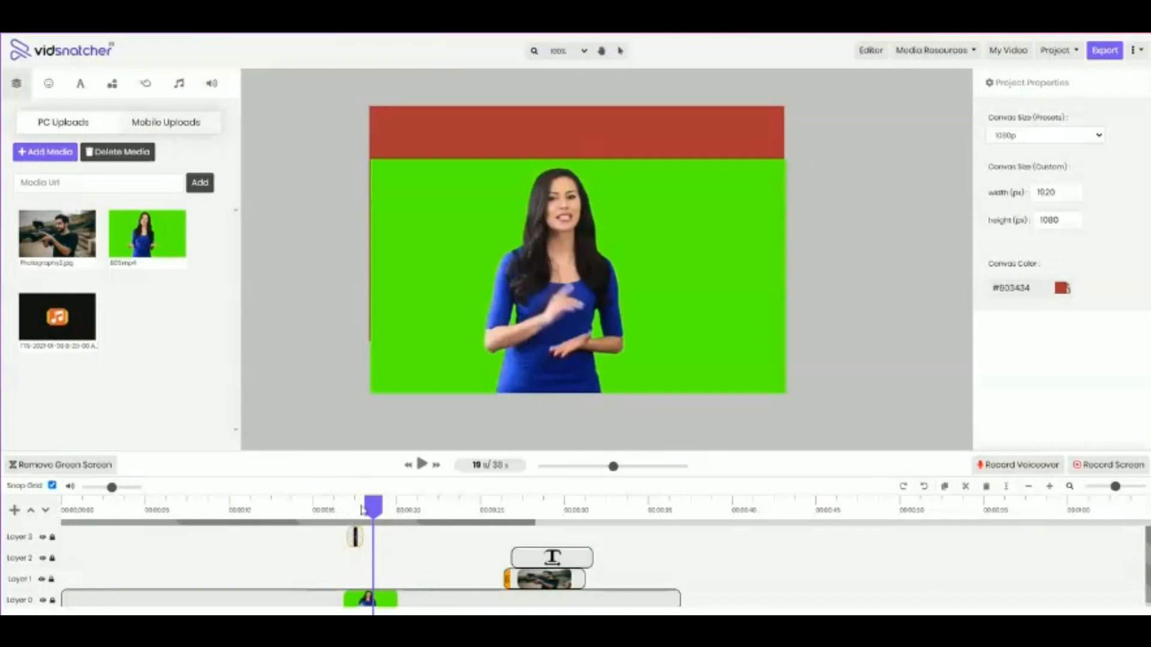
mouse_move(39, 341)
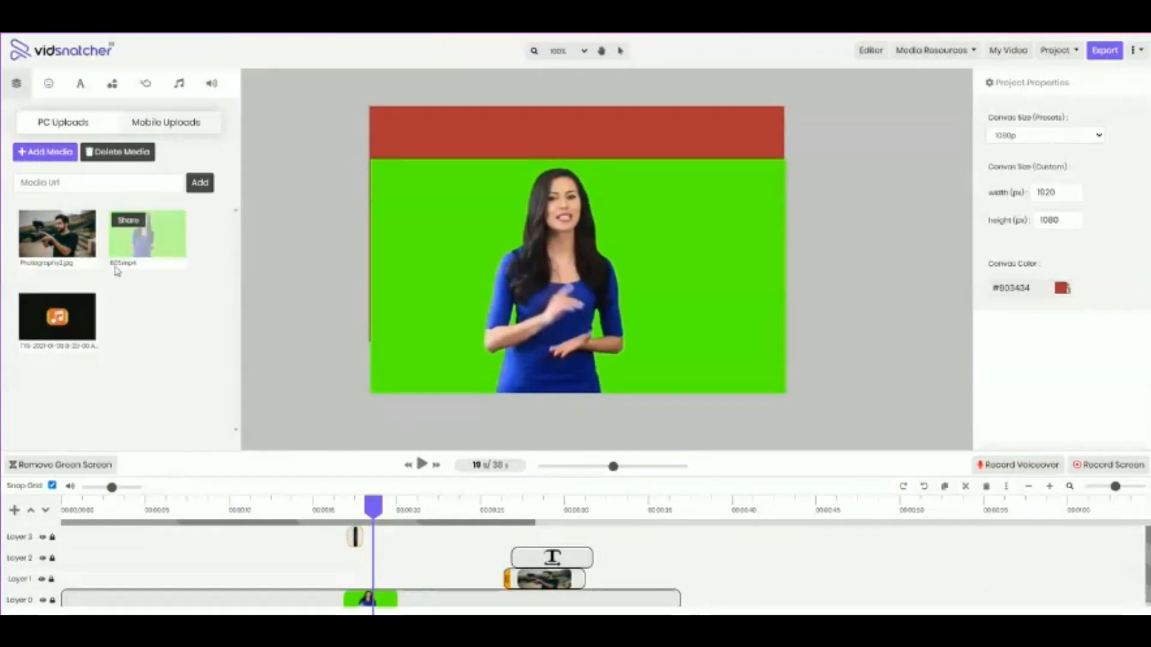
click(211, 85)
click(16, 83)
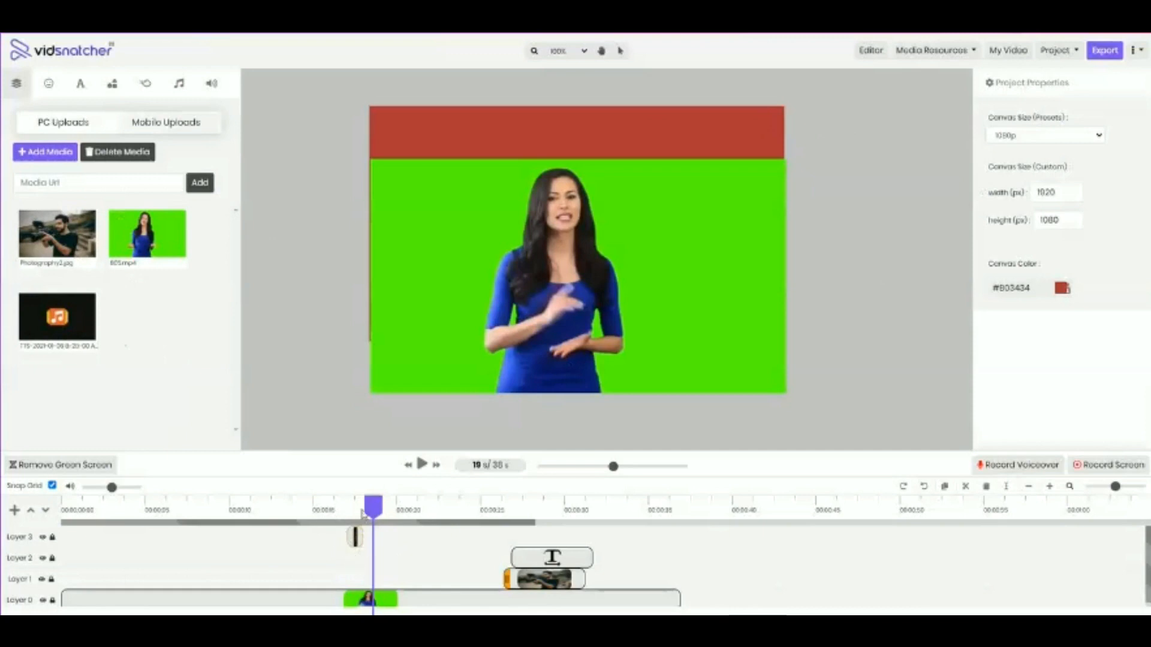
Search Pixabay for "cat" images, browse the results, and close the search dialog
click(917, 50)
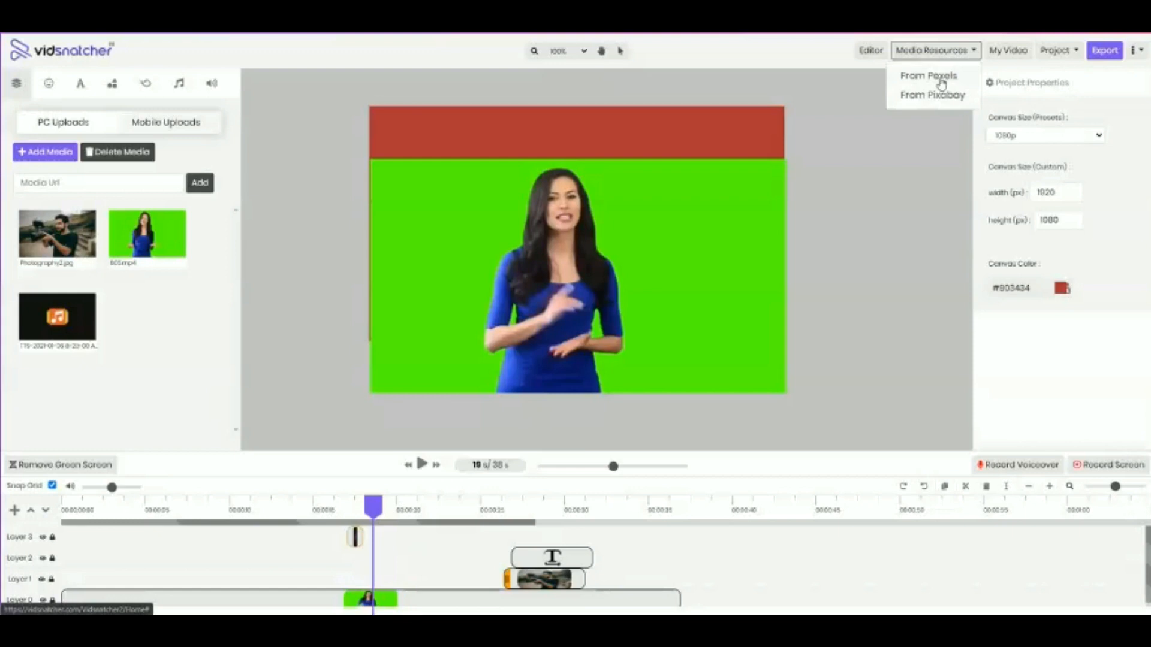
click(946, 97)
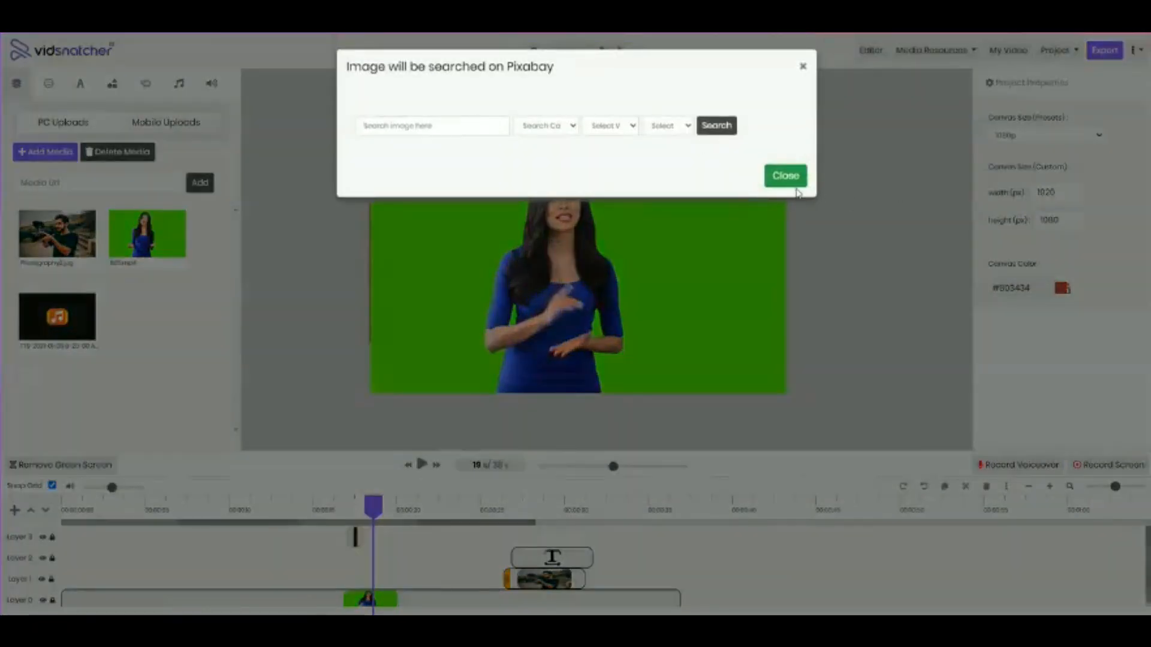
click(412, 123)
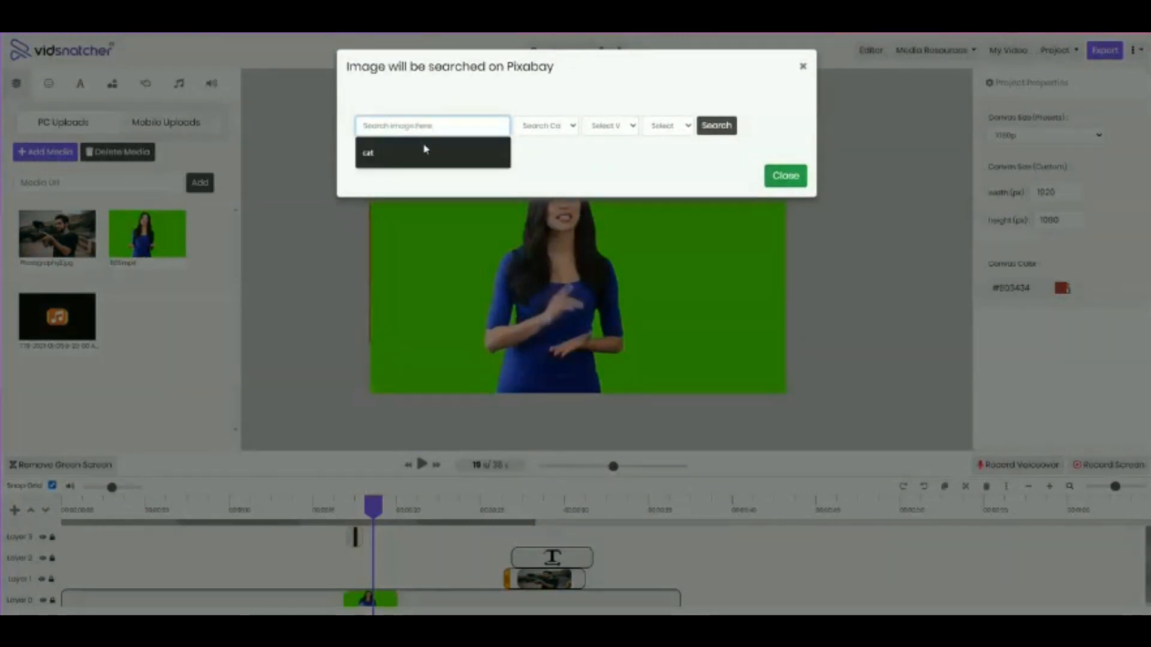
click(503, 149)
click(722, 127)
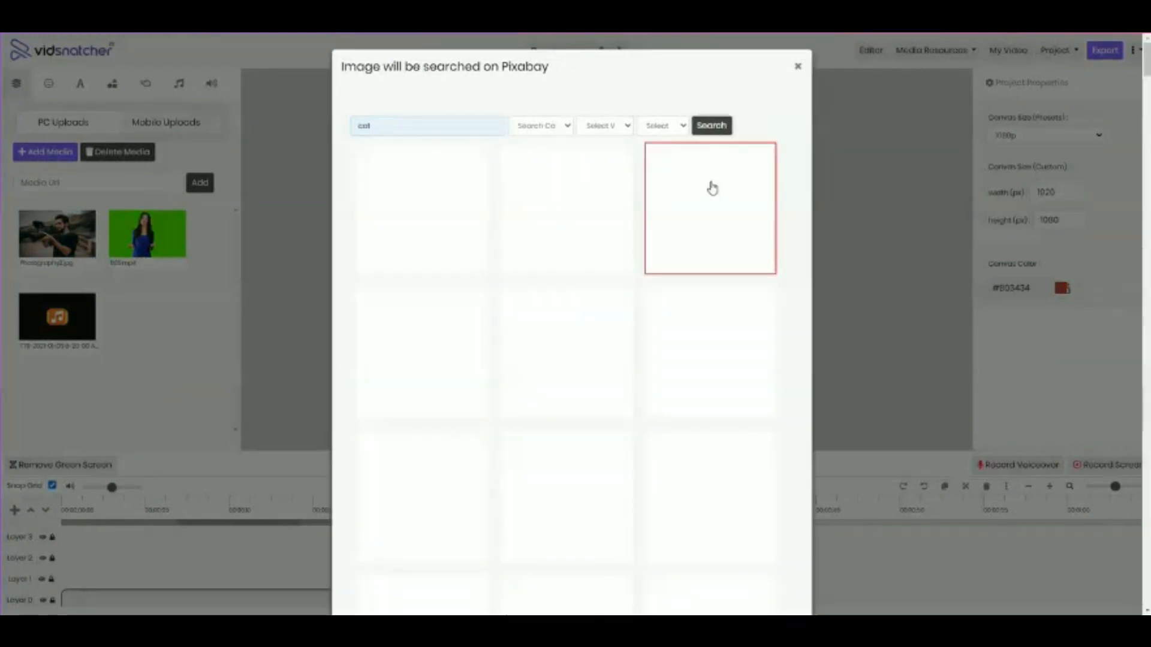
scroll(704, 229, down, 8)
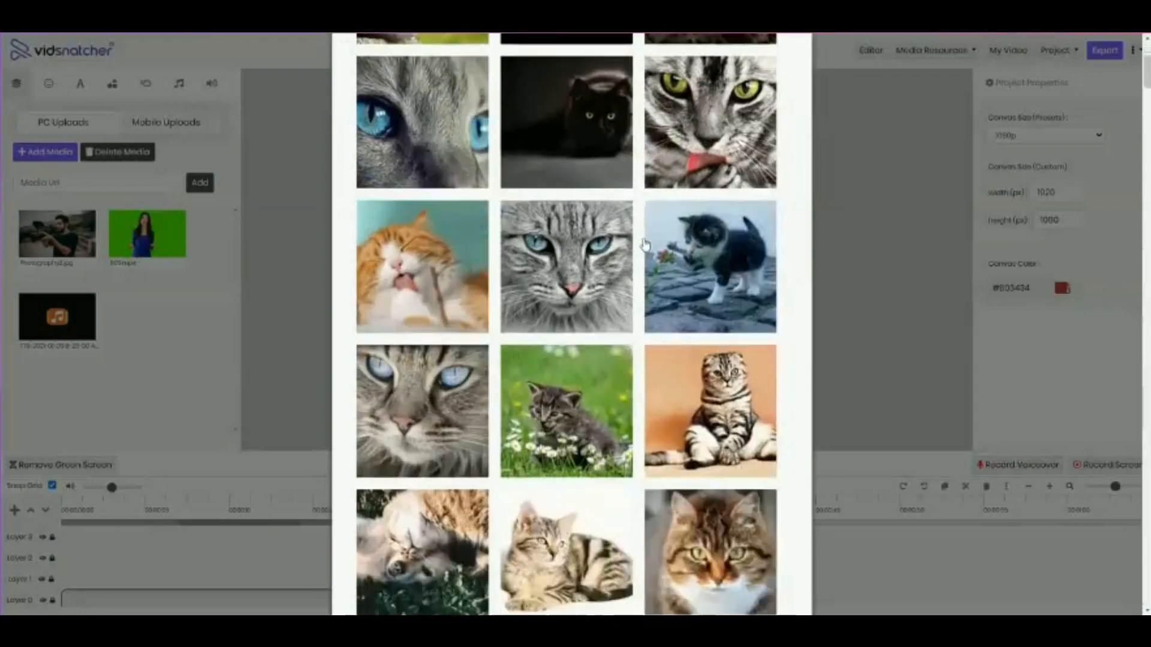
scroll(704, 229, up, 6)
scroll(703, 230, up, 2)
click(796, 64)
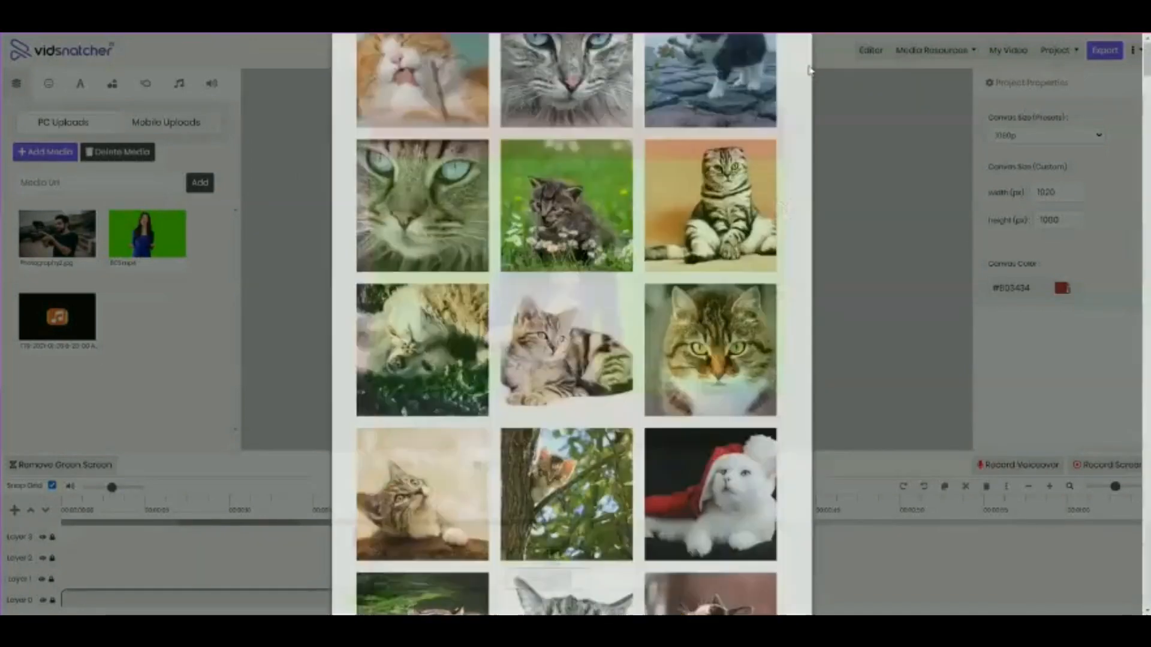
Search Pexels for "cats" with the Image type, look over the results, and close the dialog
click(960, 57)
click(929, 76)
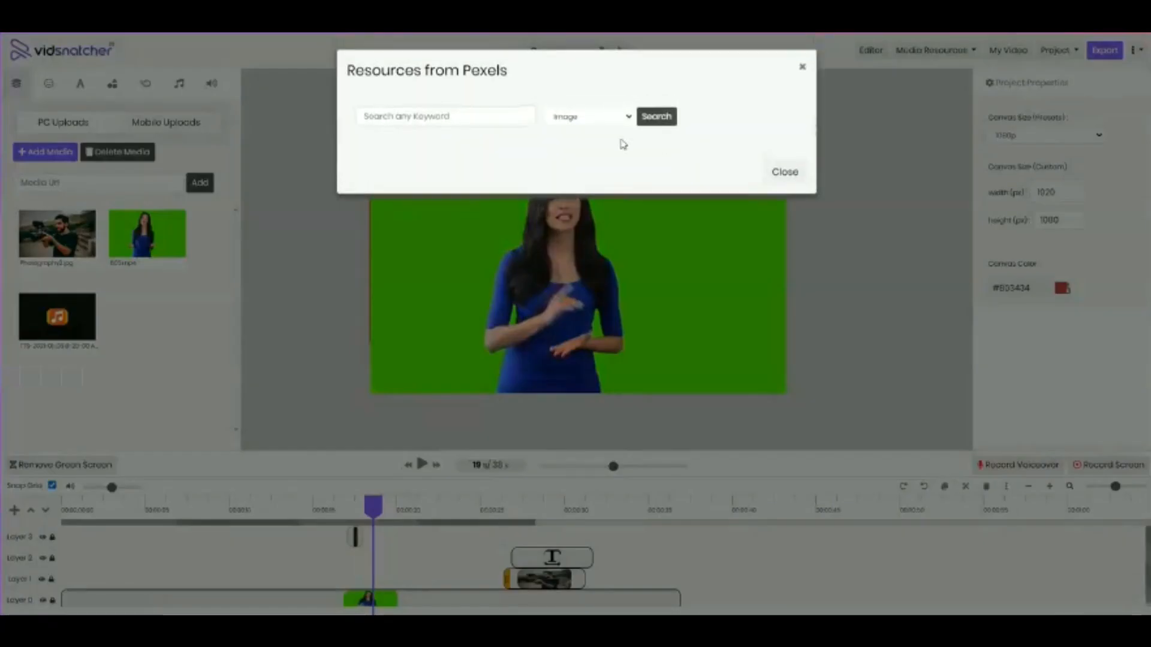
click(435, 117)
click(437, 143)
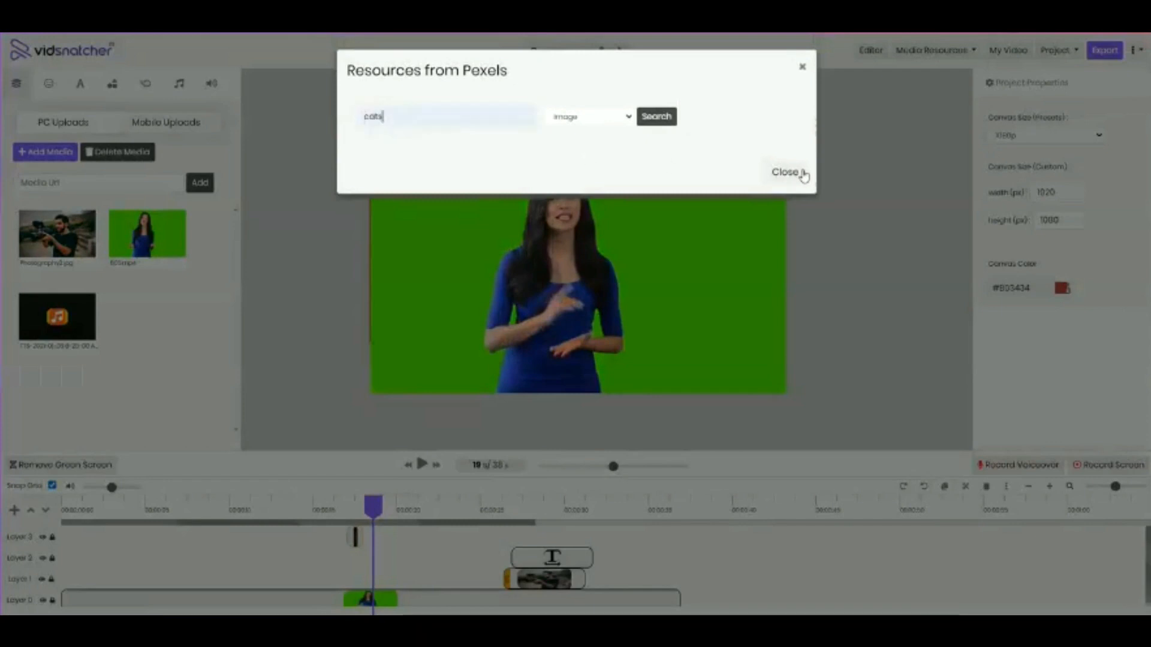
click(667, 115)
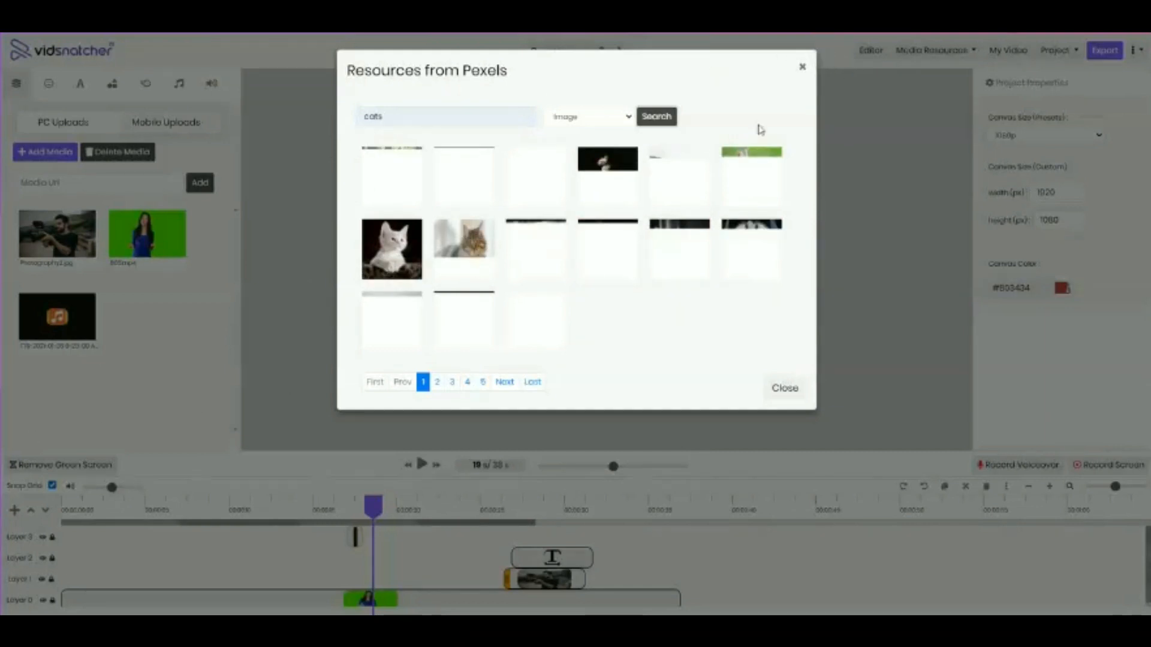
click(802, 68)
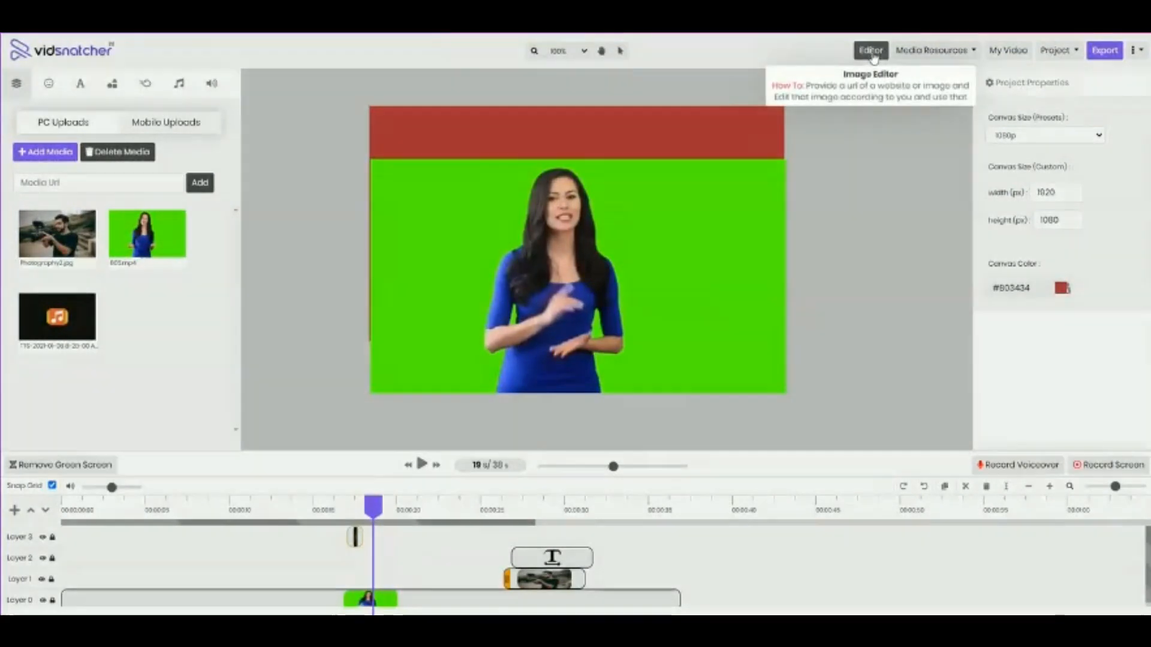
click(872, 51)
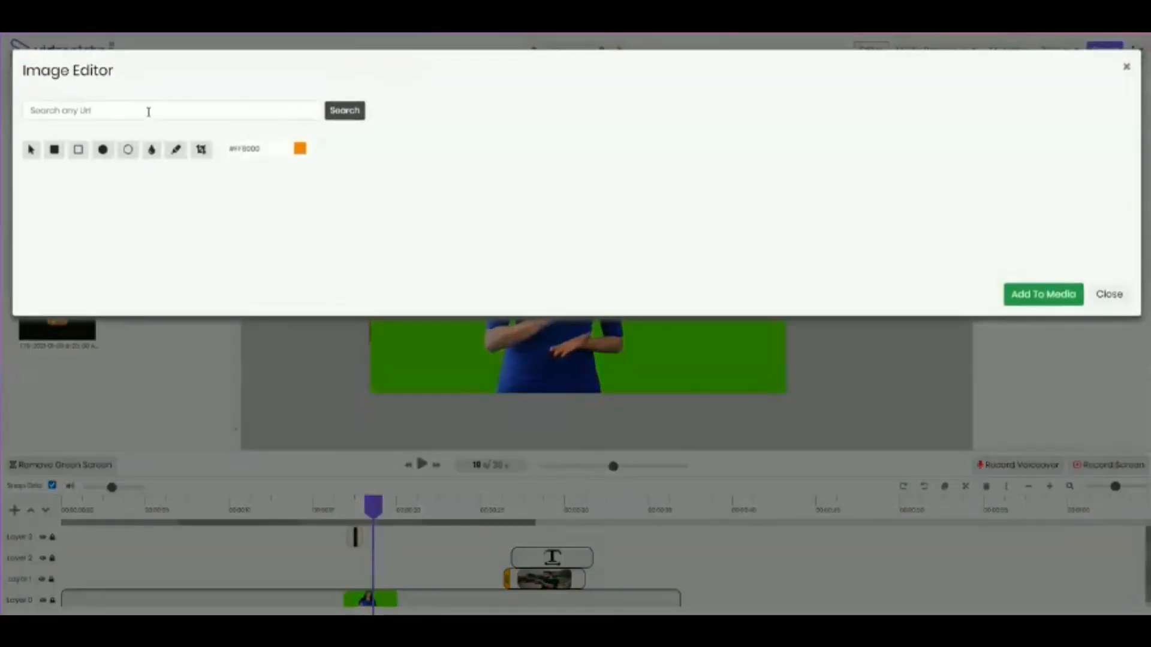
text(Http)
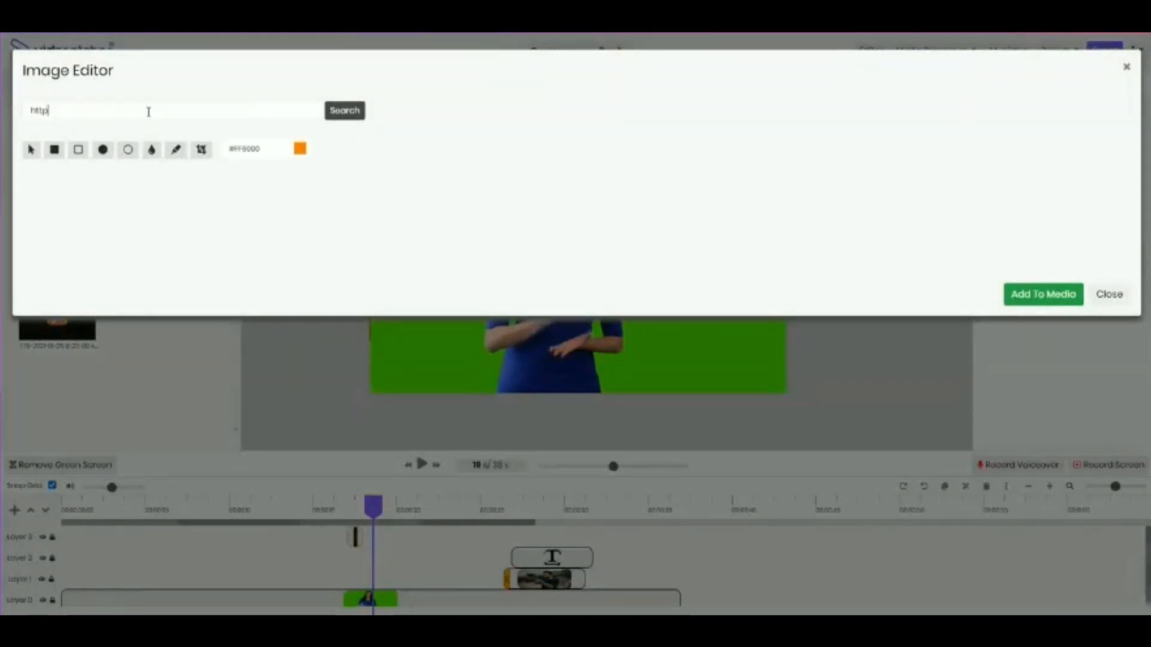
text(s://www.google.com)
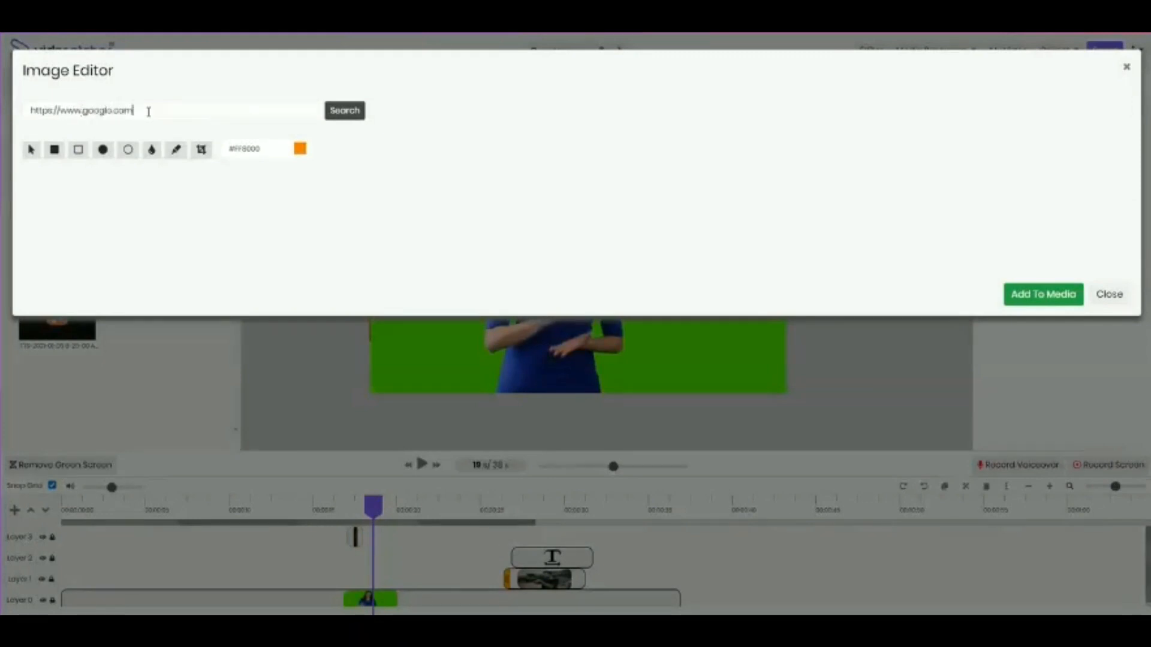
click(350, 114)
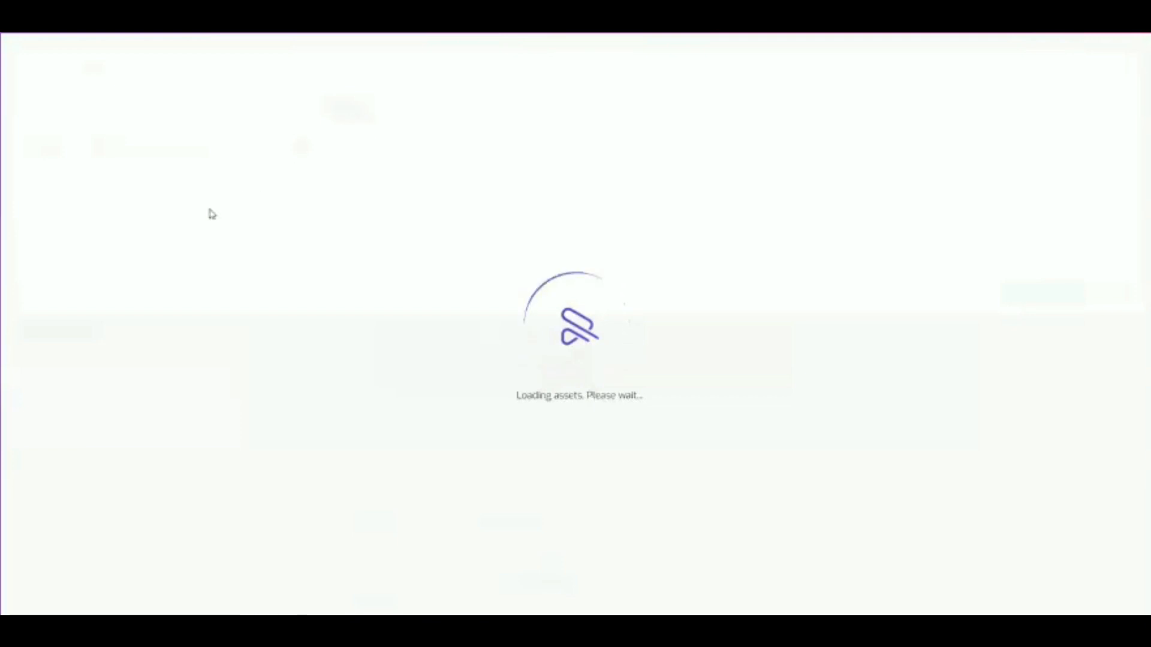
scroll(719, 359, down, 3)
scroll(772, 419, down, 1)
scroll(576, 452, up, 4)
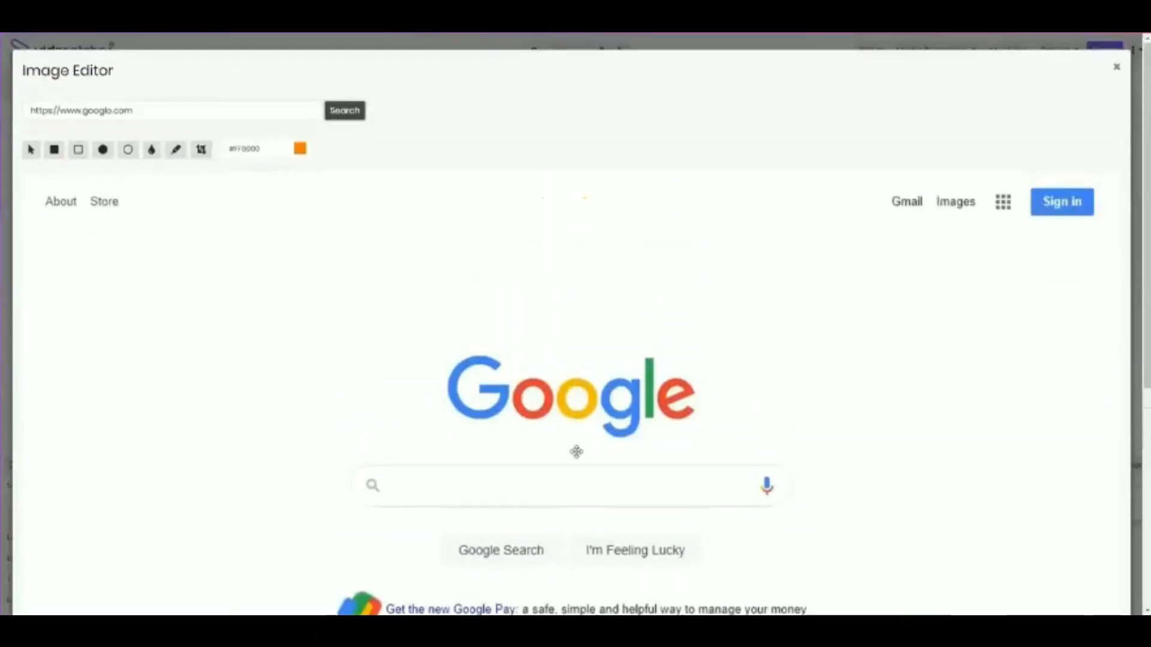
scroll(303, 406, down, 4)
scroll(652, 278, up, 4)
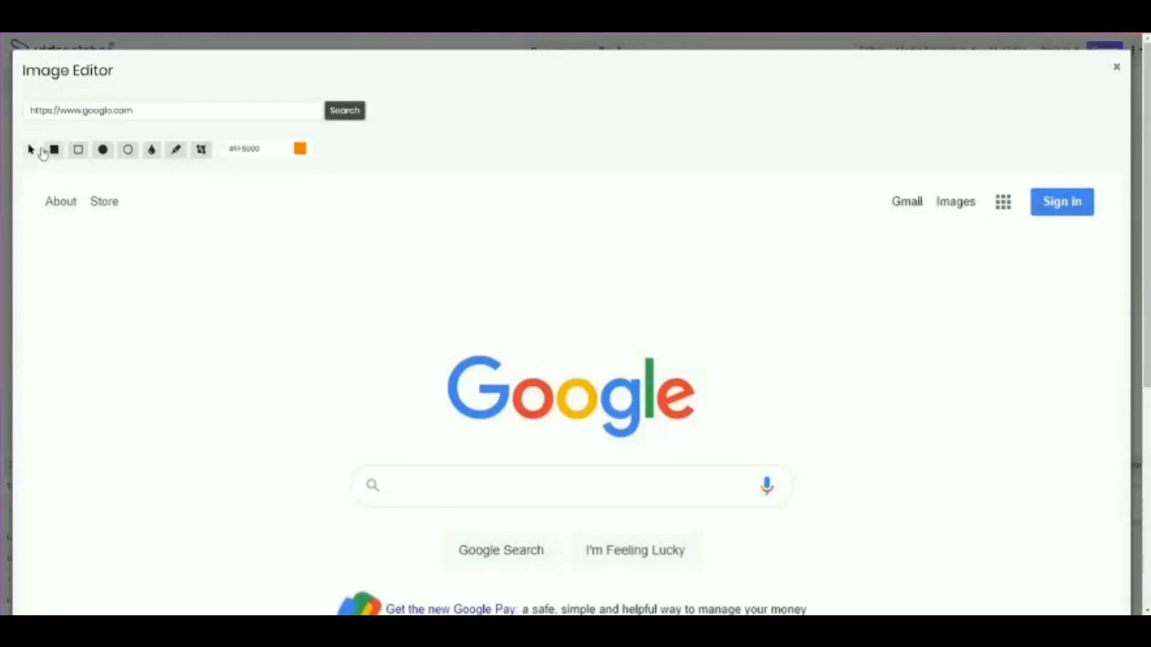
Annotate the page image with an orange square over the Gmail link and a freehand loop around the logo, and add it to the media
click(53, 152)
mouse_move(86, 222)
mouse_down()
mouse_move(203, 326)
mouse_move(634, 302)
mouse_move(917, 215)
mouse_up()
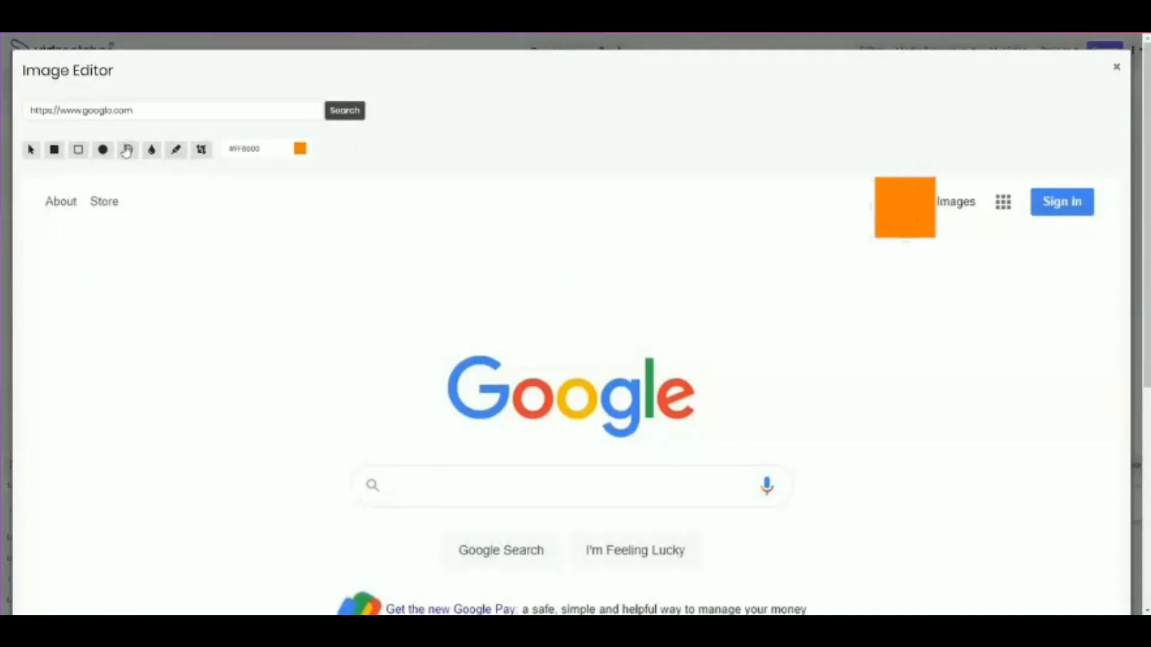
click(176, 150)
mouse_move(506, 300)
mouse_down()
mouse_move(786, 475)
mouse_move(493, 307)
mouse_up()
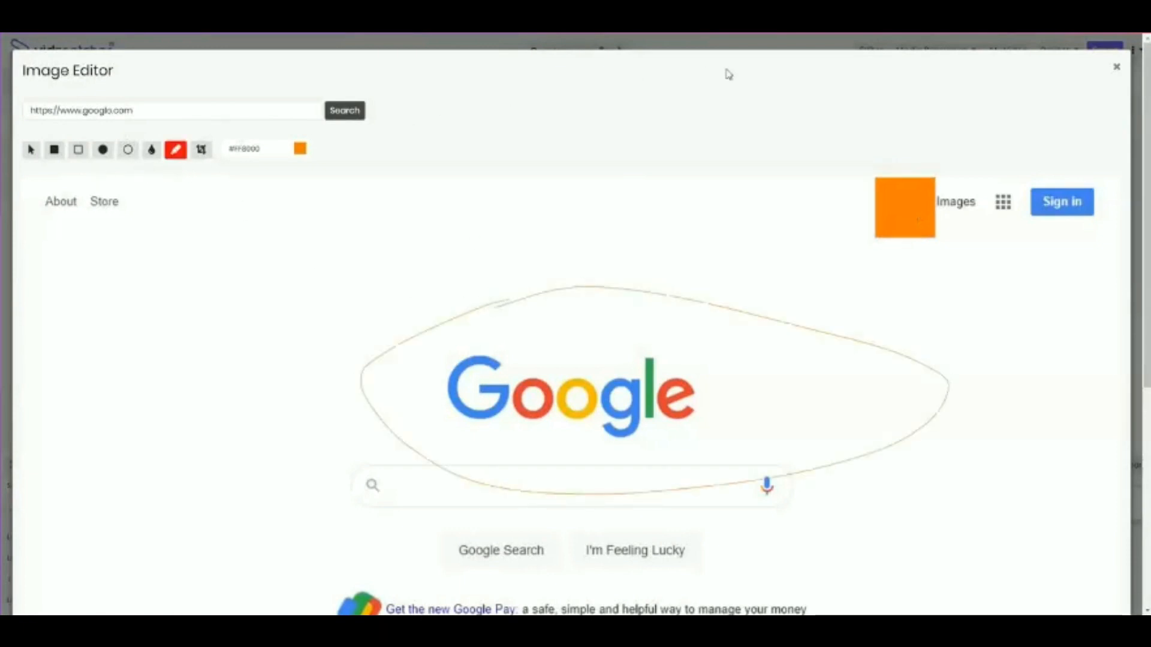
scroll(832, 365, down, 5)
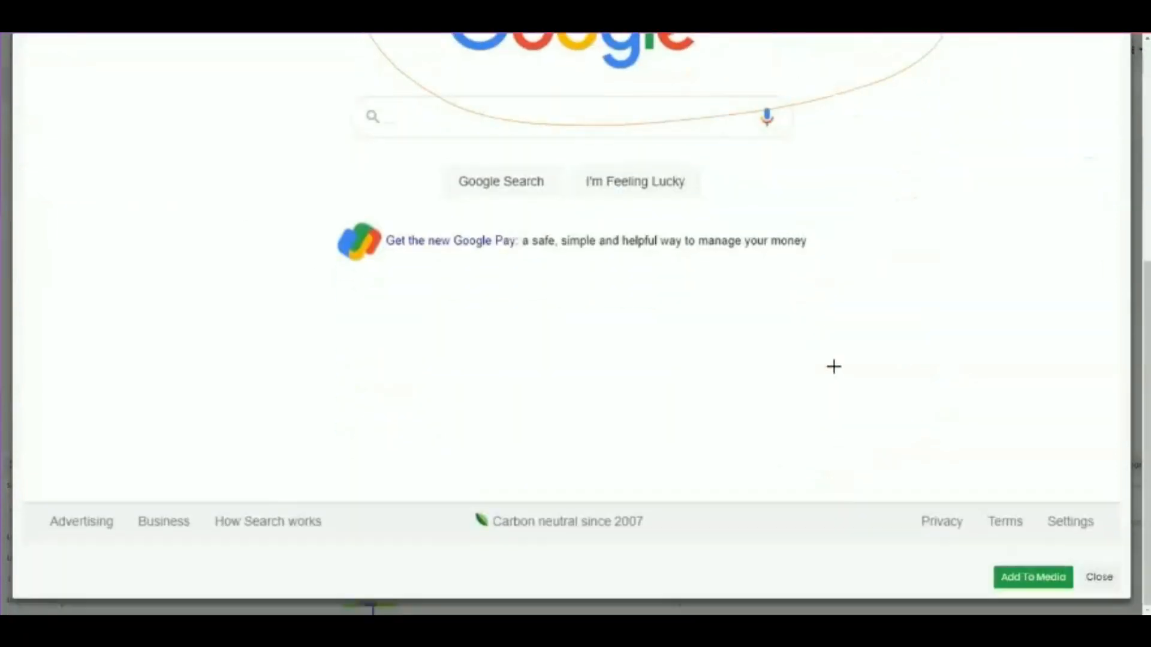
click(1034, 579)
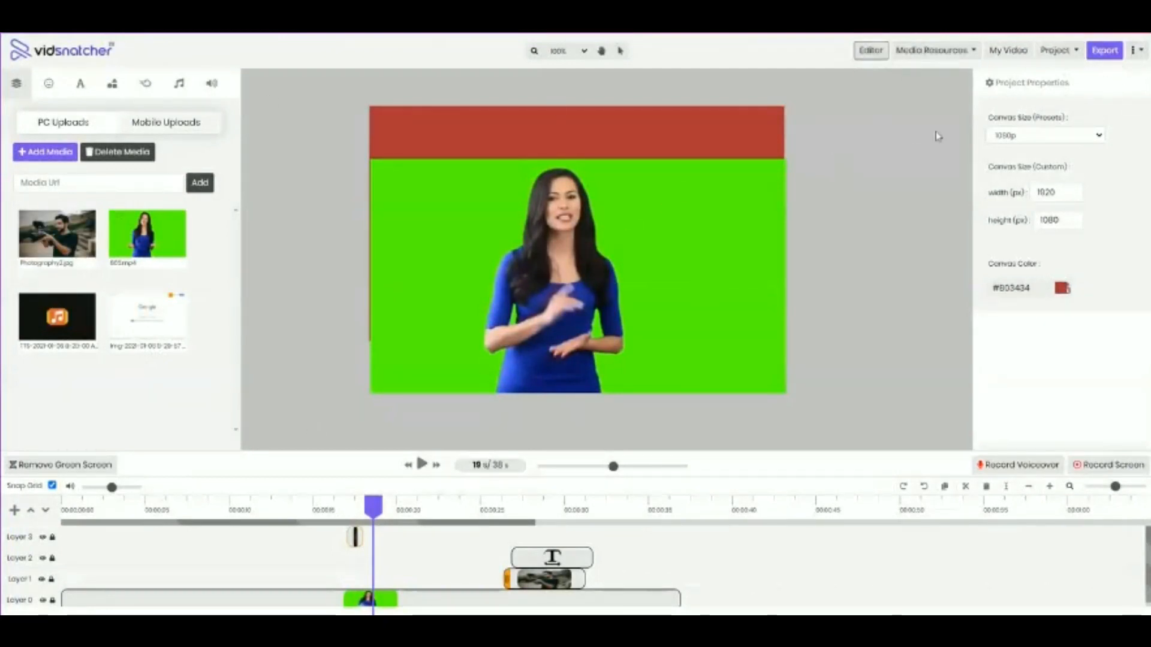
click(1050, 50)
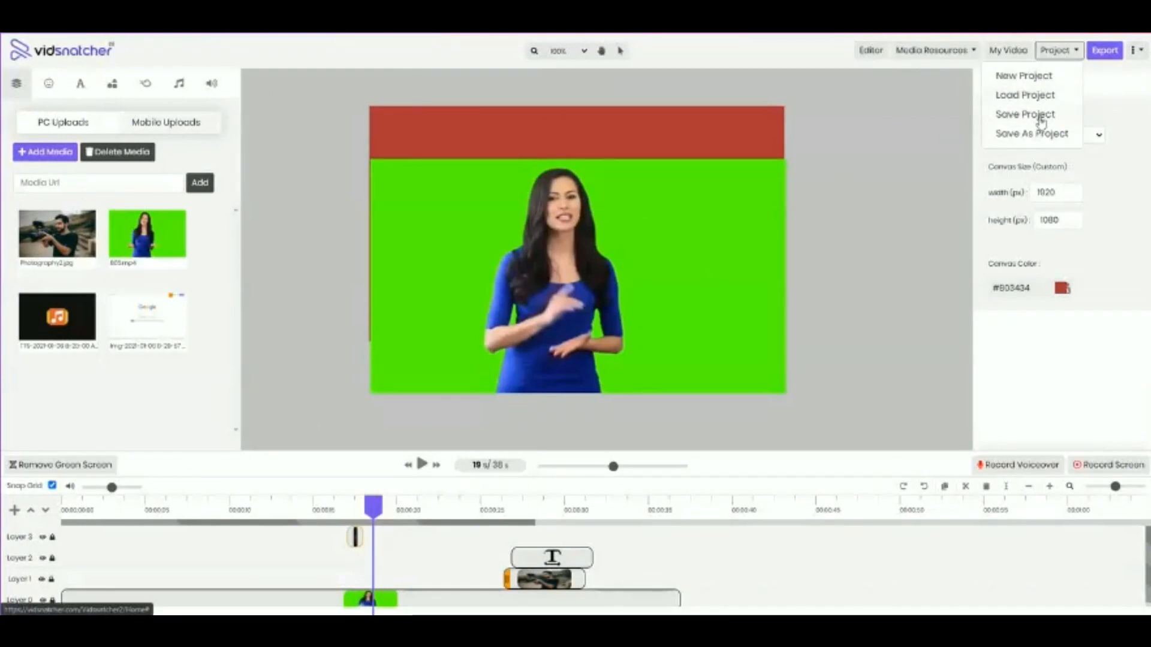
click(1041, 119)
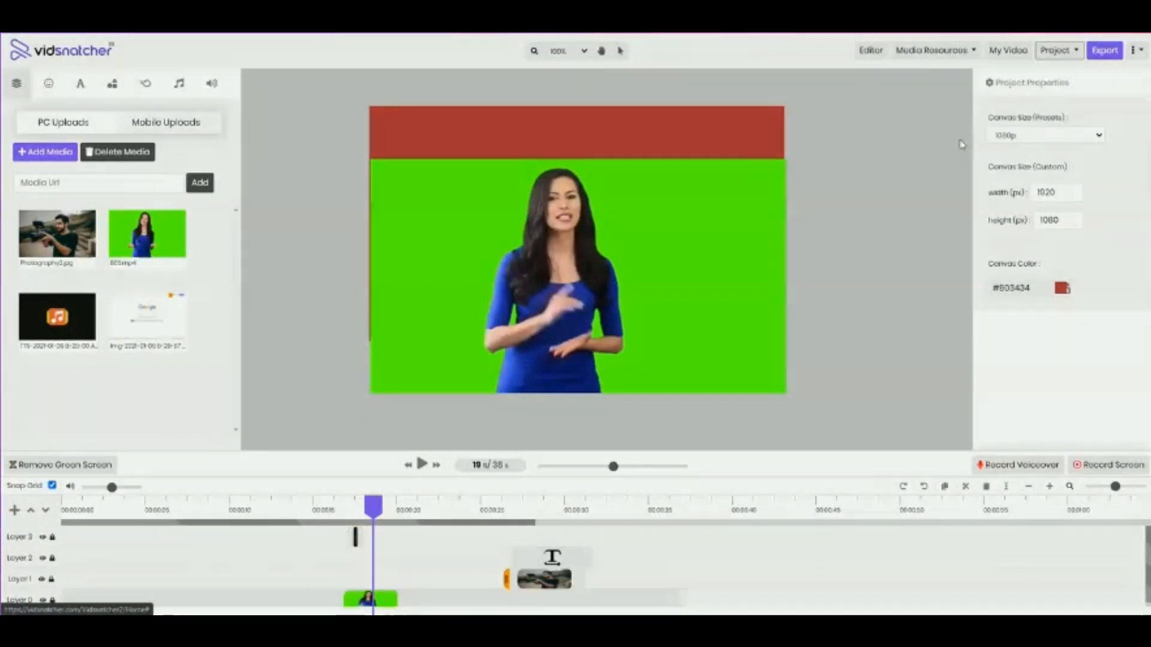
click(529, 110)
click(628, 94)
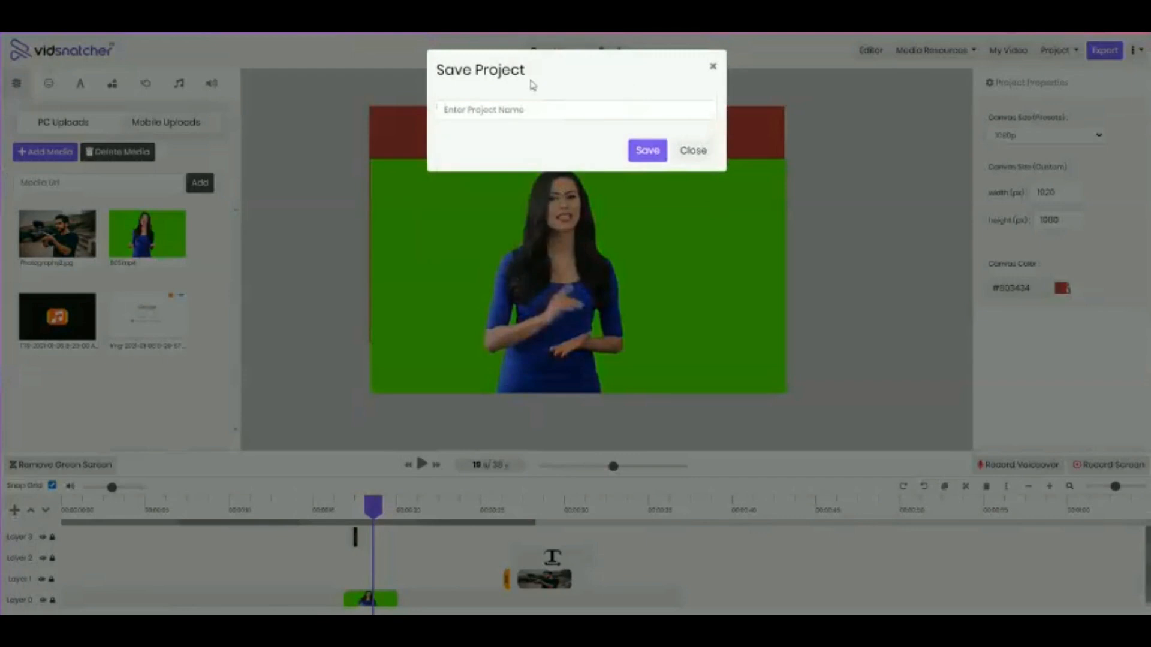
click(696, 157)
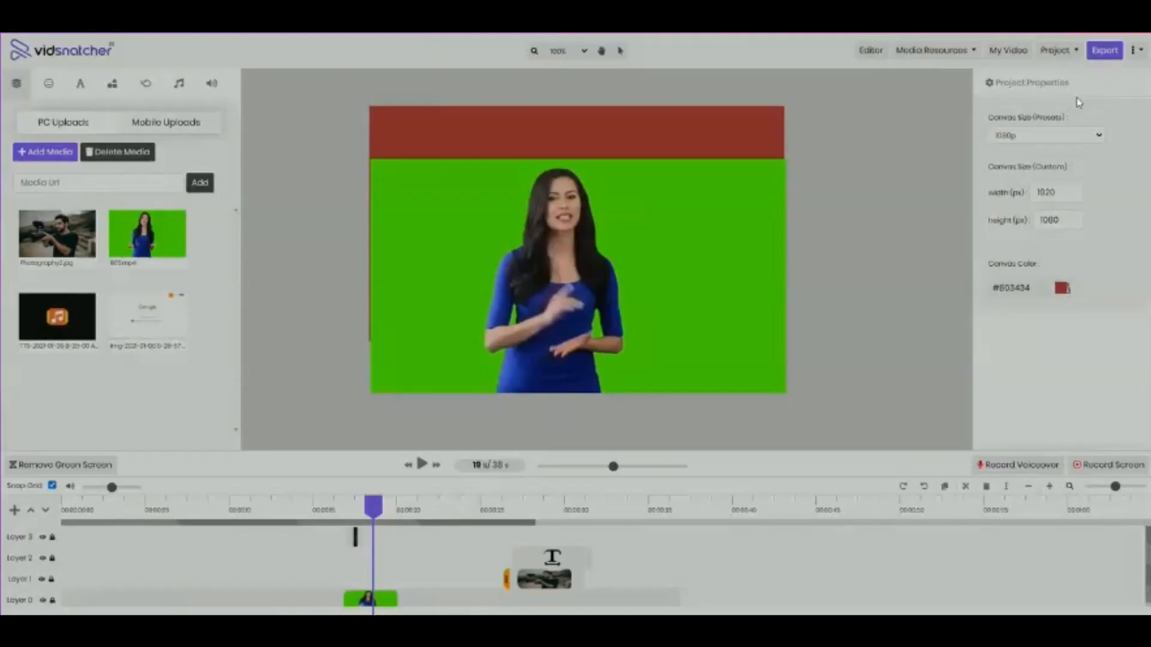
Save the project under the name "uuu" and dismiss the confirmation
click(1073, 54)
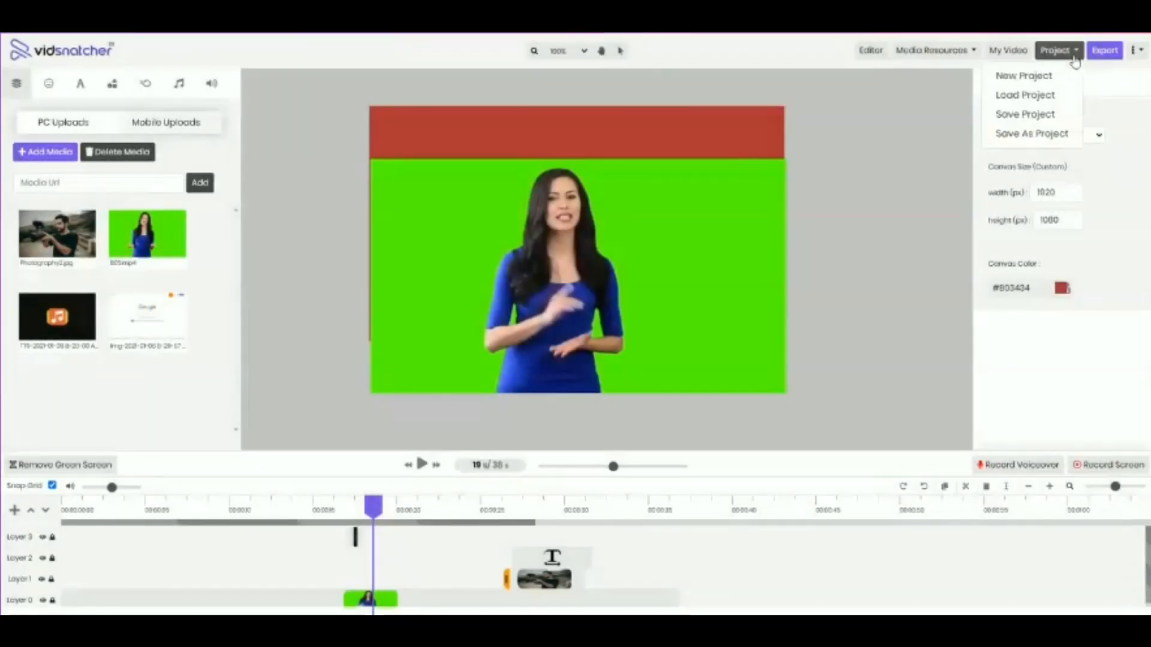
click(1075, 58)
click(1069, 55)
click(1021, 118)
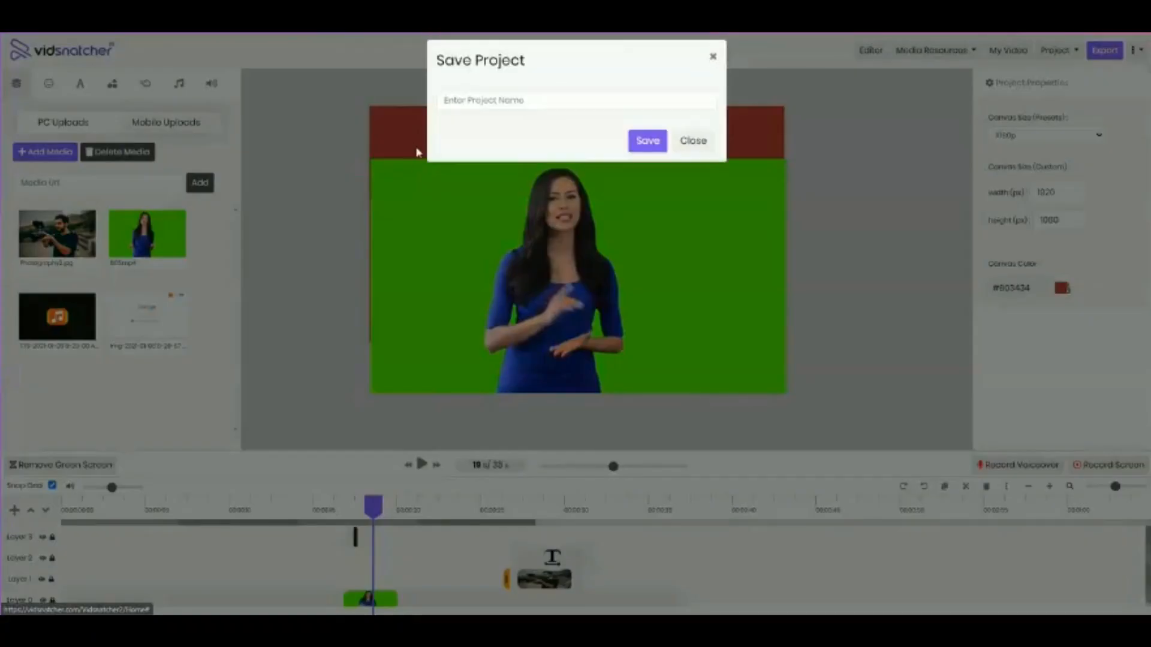
click(470, 110)
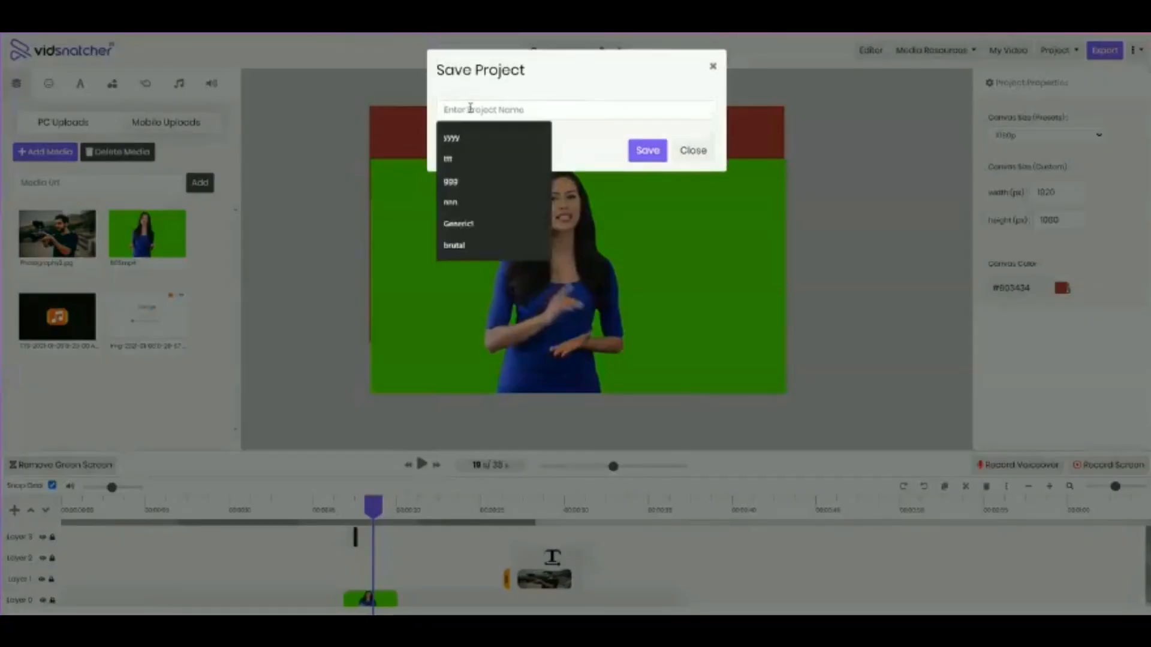
text(uuu)
click(636, 155)
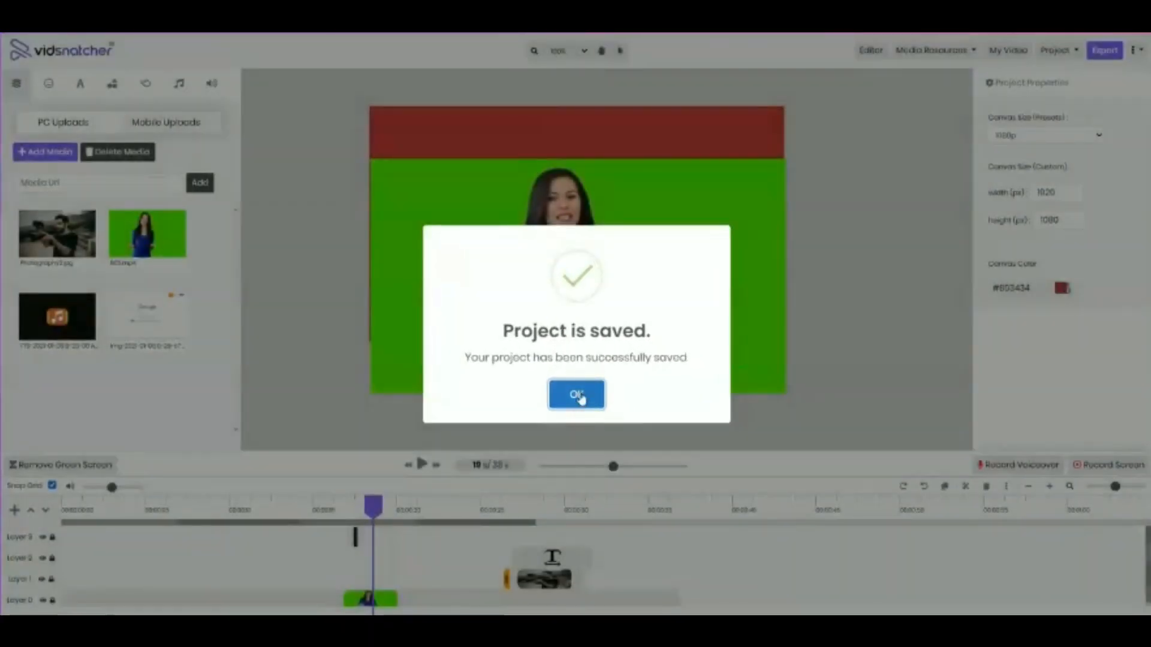
click(577, 394)
Split the green-screen video on Layer 0 at about 8 seconds
click(193, 593)
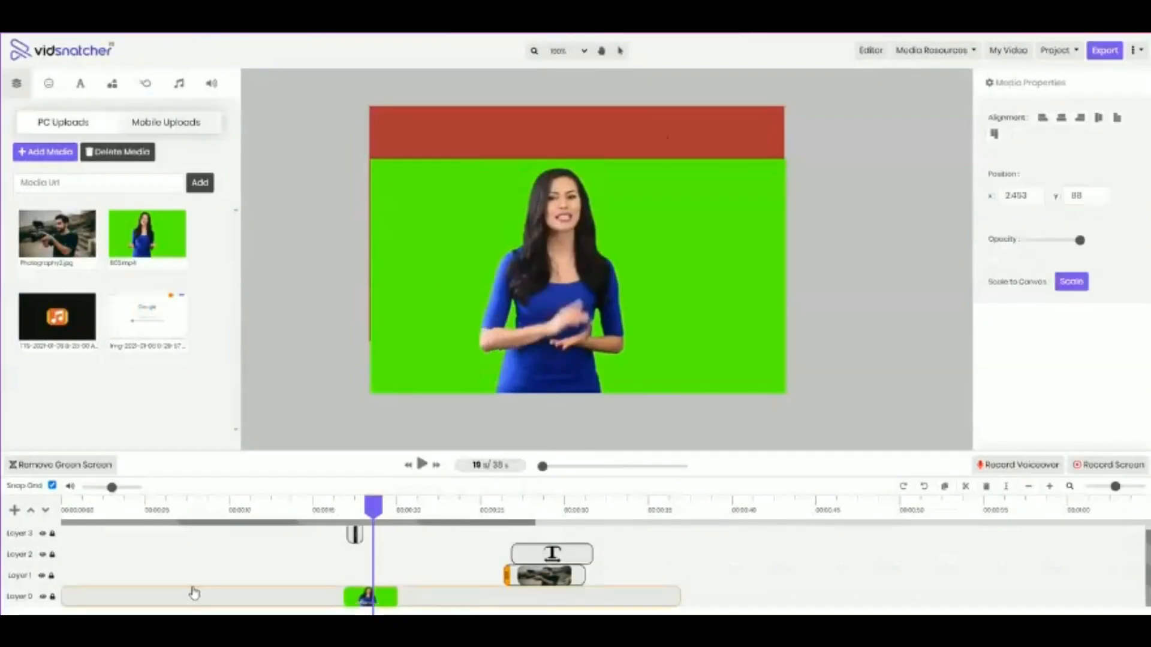
click(193, 594)
click(552, 554)
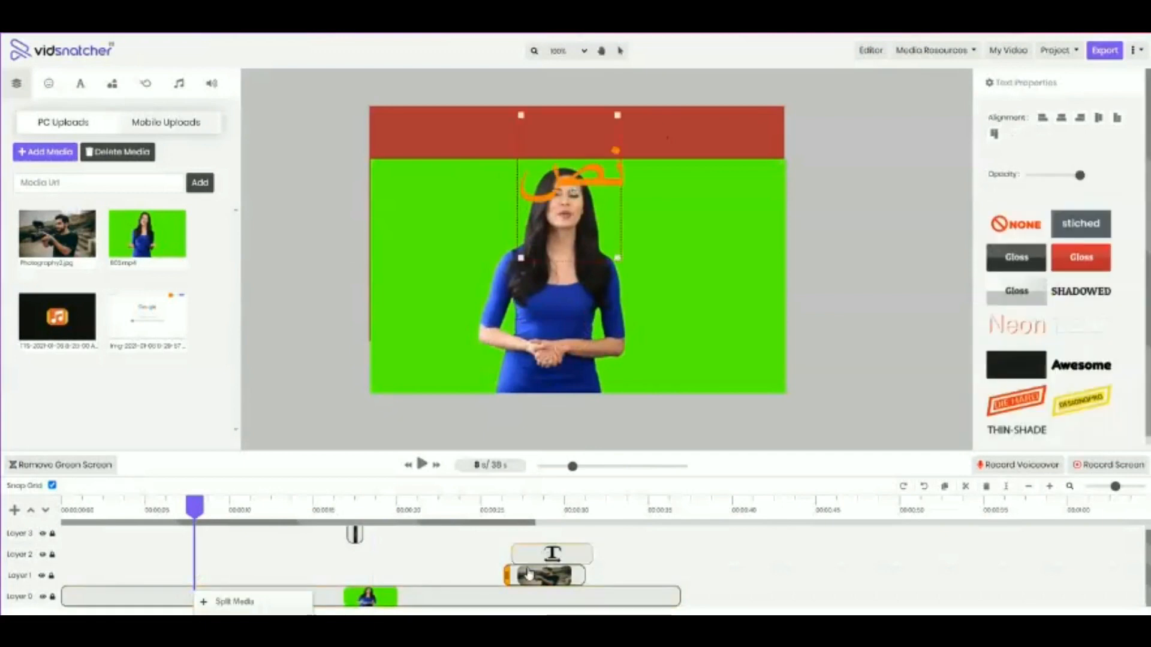
Move both video pieces to Layer 3, the shorter one starting at about 18 seconds and the longer one at about 27 seconds
click(442, 603)
drag(441, 606, 551, 537)
click(496, 535)
click(509, 540)
Try to split the longer video piece on Layer 3 at 29 seconds
click(551, 537)
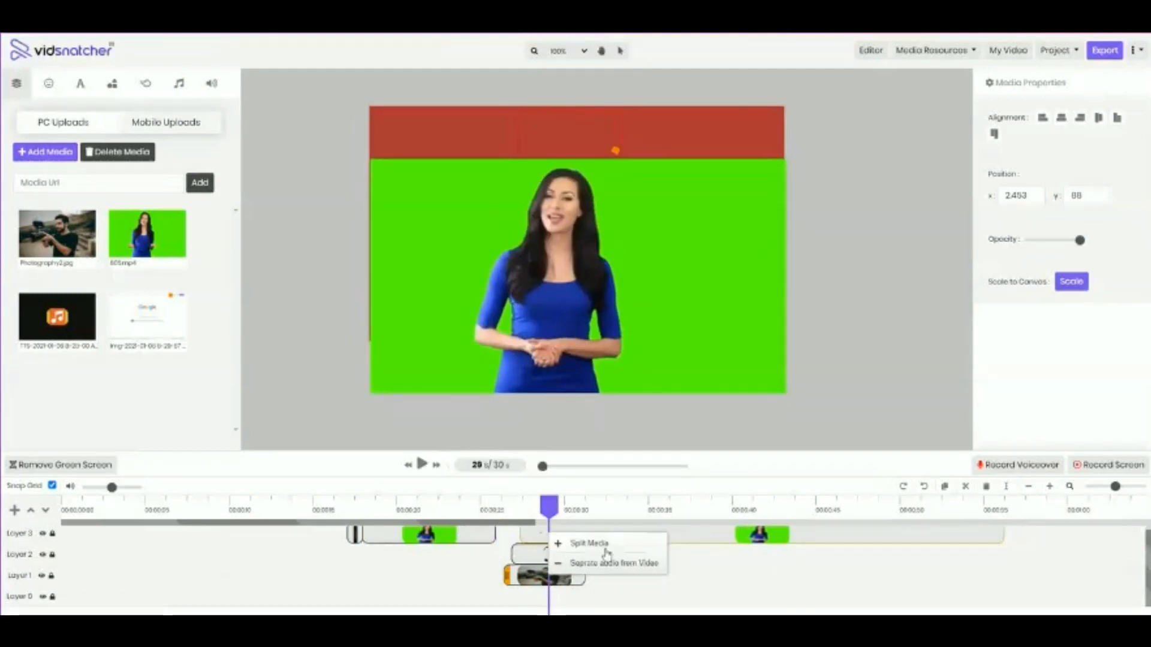
click(569, 543)
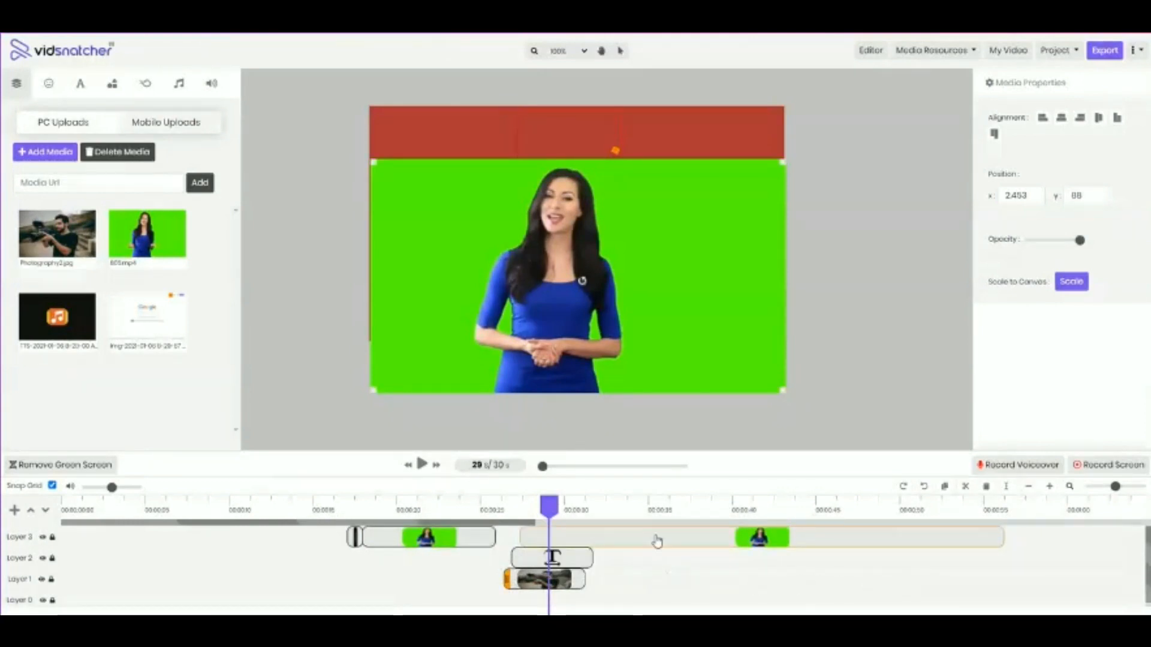
Delete the longer video piece from Layer 3 and the text clip from Layer 2
key(Delete)
click(536, 557)
key(Delete)
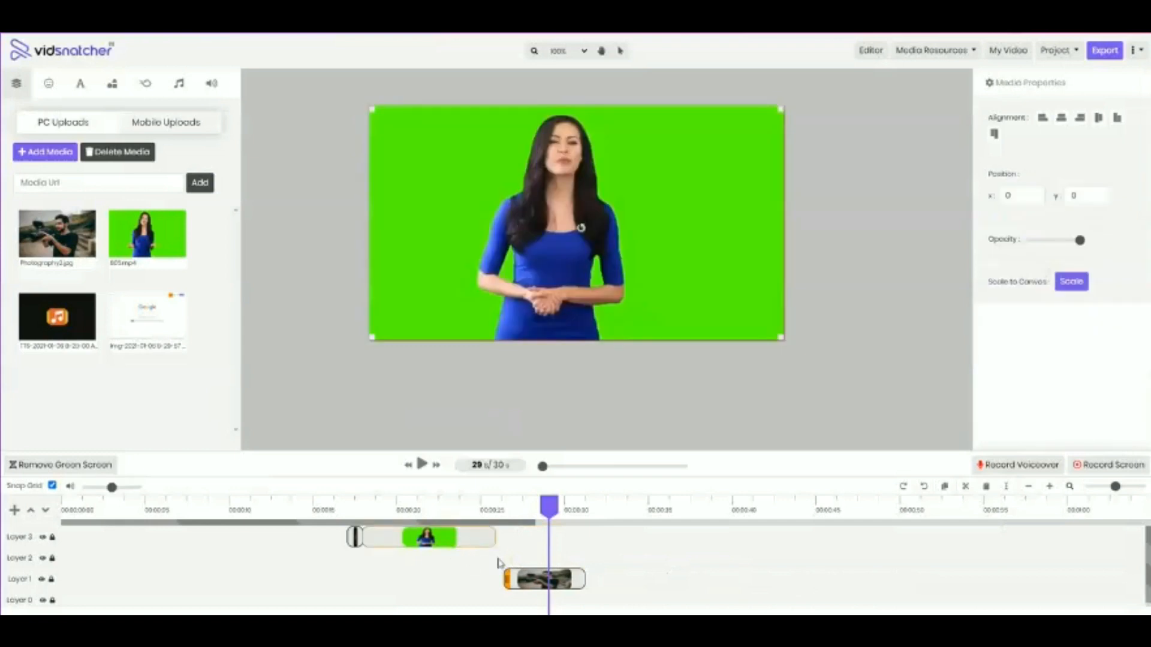
Delete the remaining clips from Layer 3 and Layer 1, and return the playhead to 0 seconds
key(Delete)
click(515, 577)
key(Delete)
click(355, 538)
key(Delete)
click(428, 513)
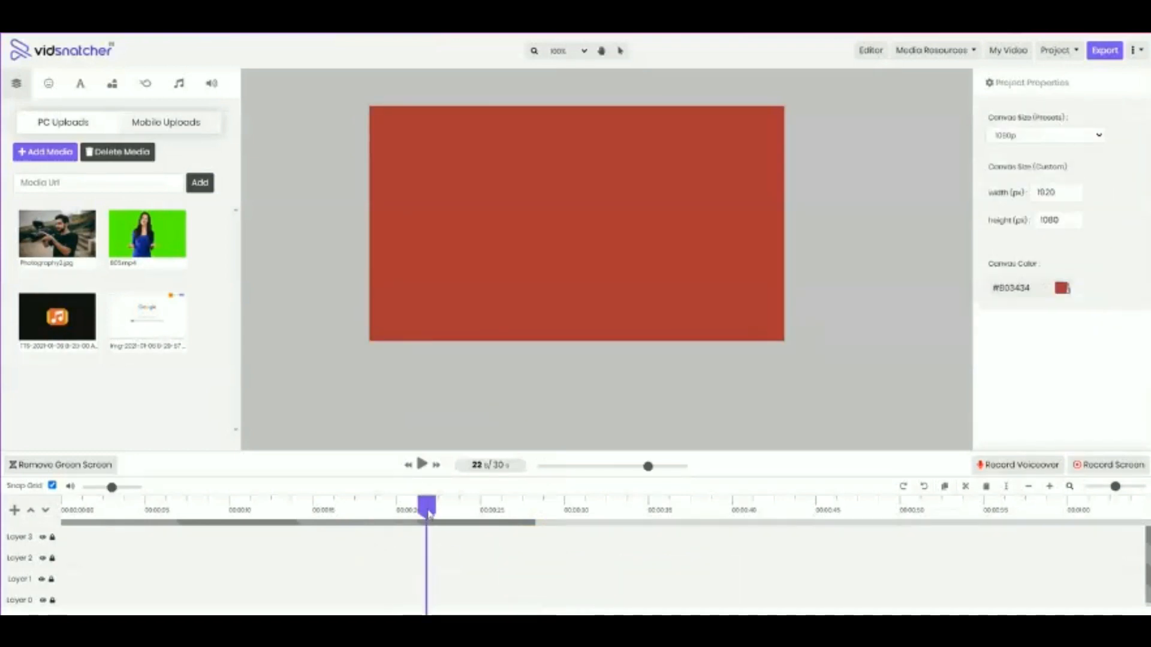
drag(429, 513, 62, 510)
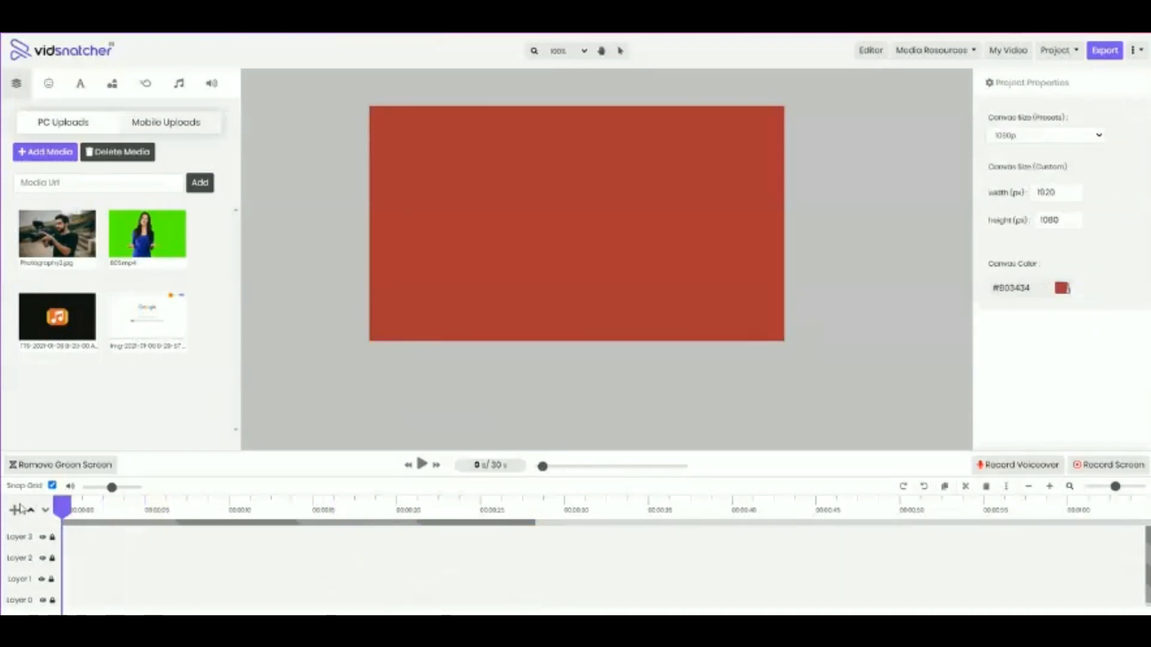
Open the voiceover recorder to view its record and stop controls, and close it without recording
click(1022, 466)
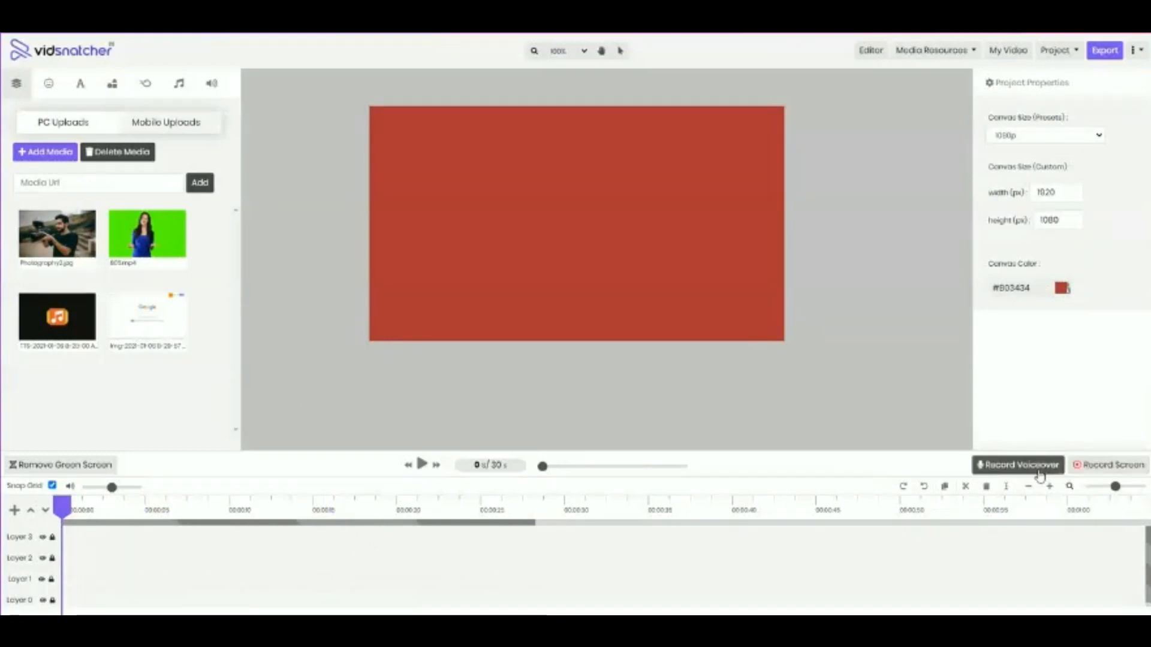
click(1036, 473)
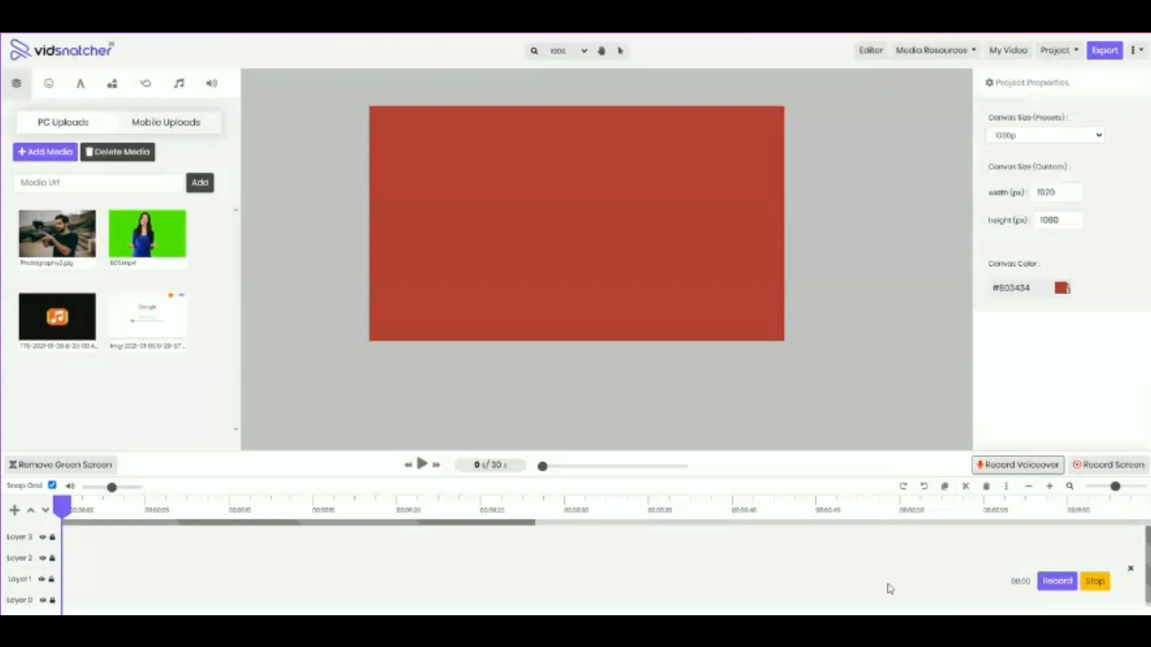
click(1131, 573)
Examine the screen recorder's screen, webcam, and screen plus webcam modes, dismissing the microphone request and closing the recorder without recording
click(1110, 465)
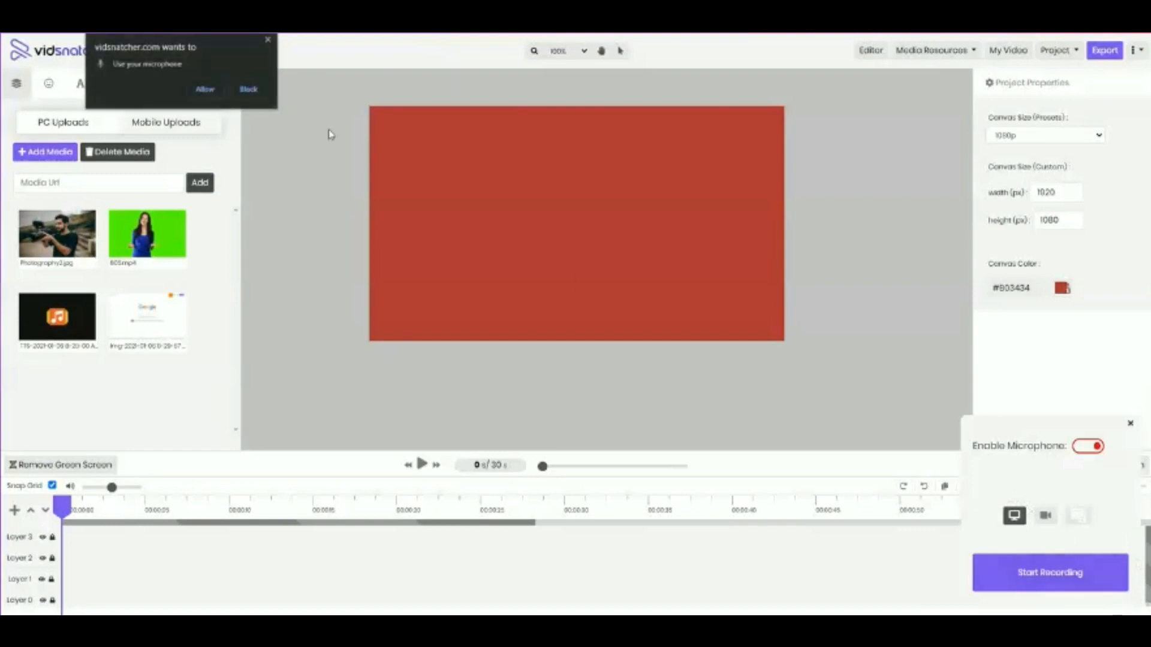
click(268, 40)
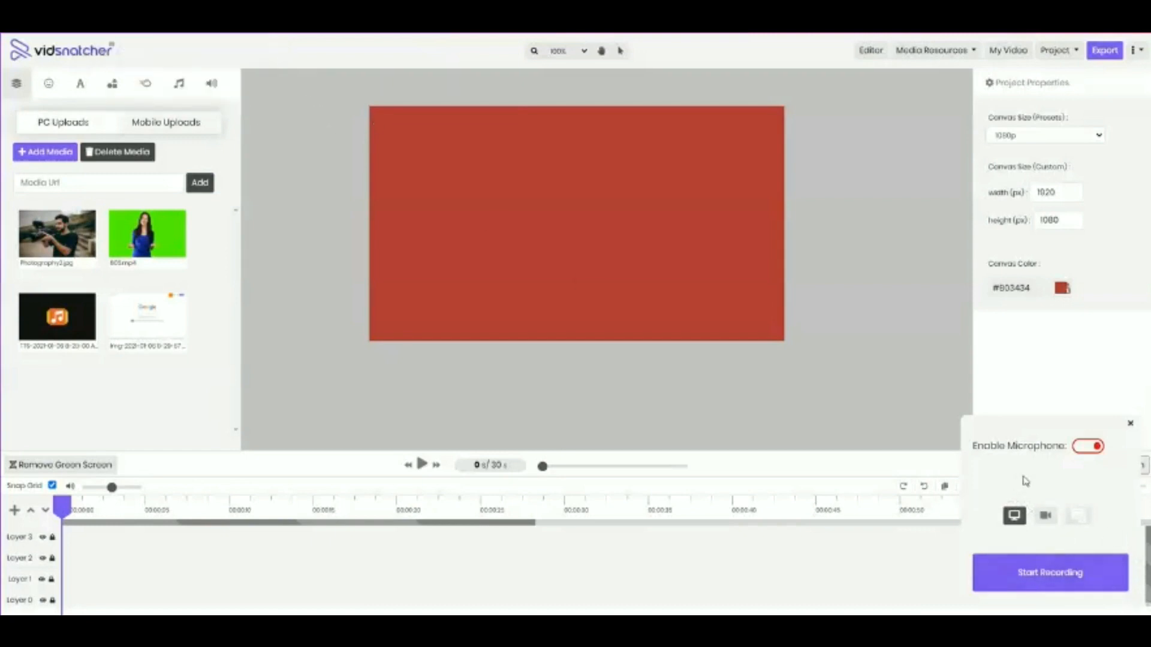
click(1074, 519)
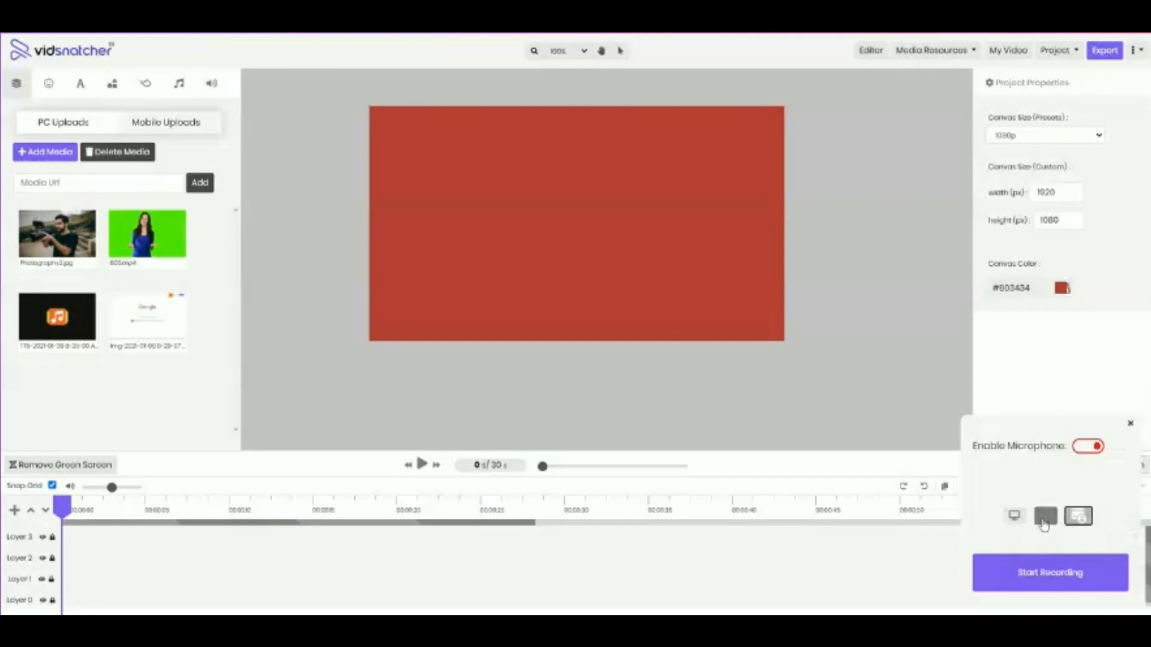
click(1017, 524)
click(1051, 524)
click(1072, 521)
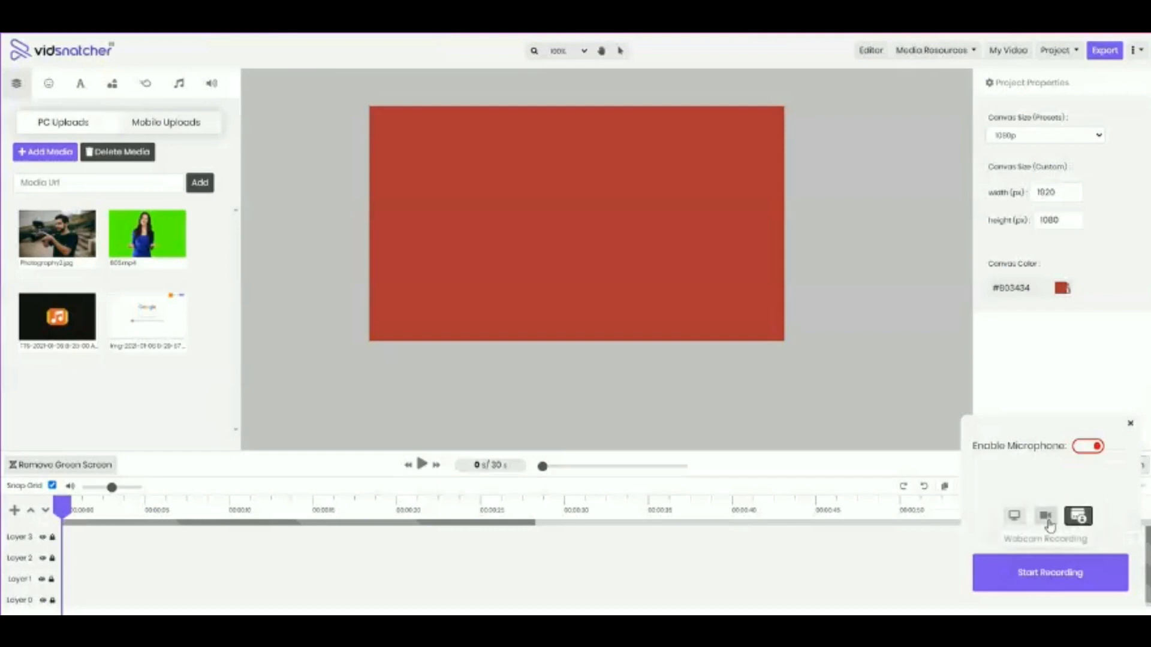
click(1014, 517)
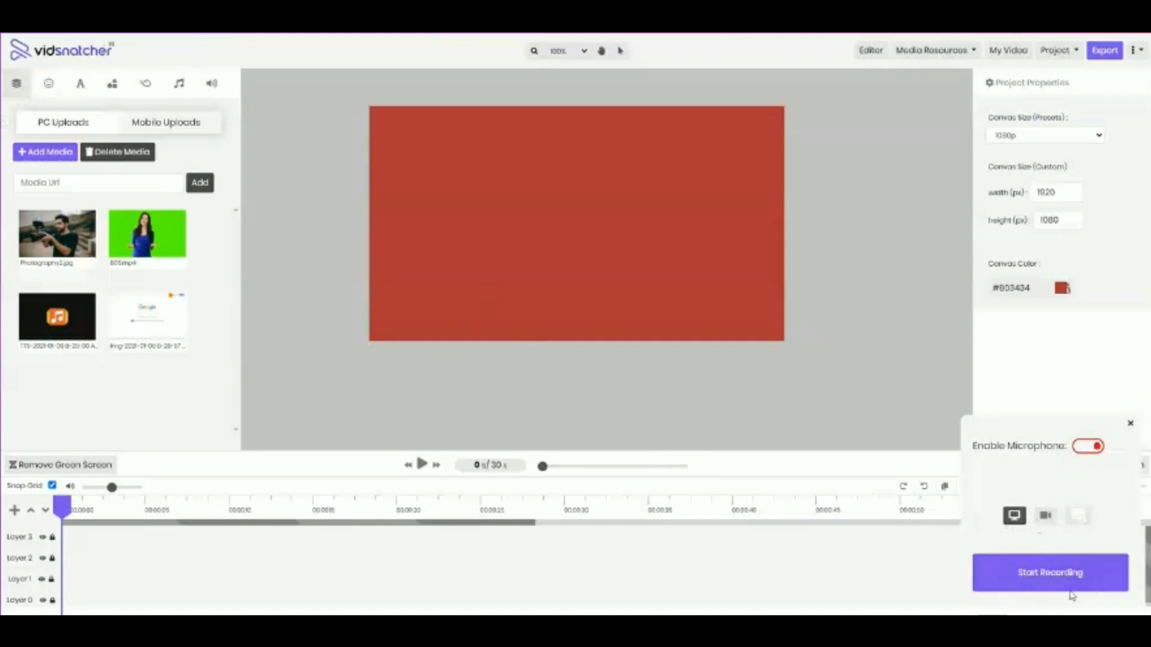
click(1130, 425)
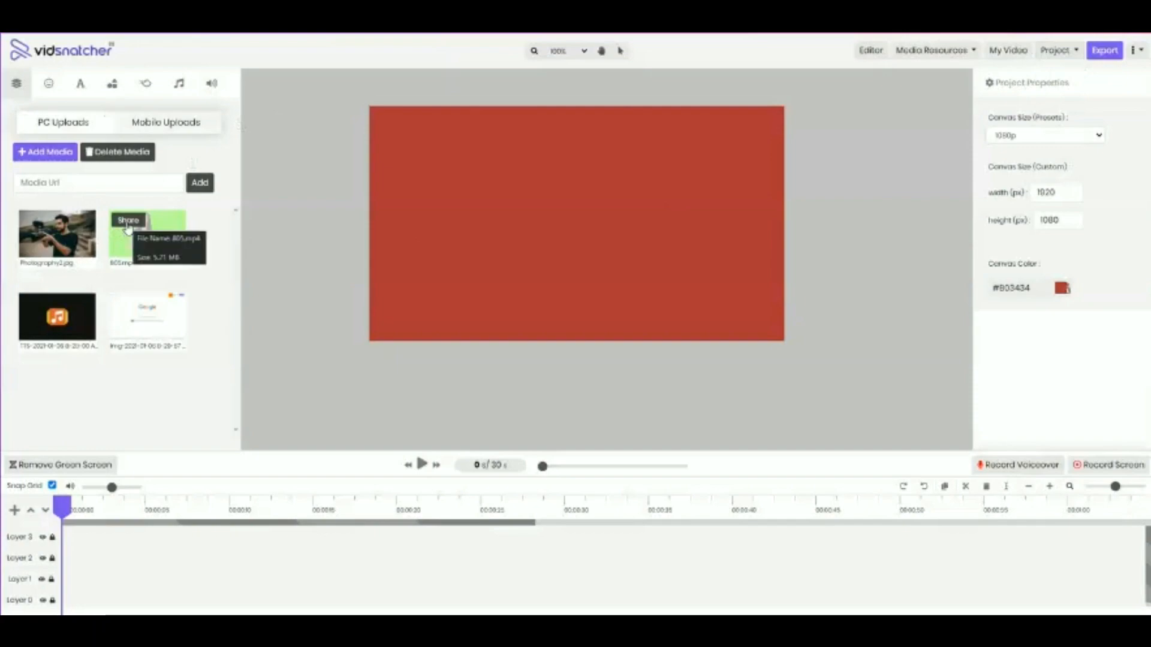
Generate a shareable link for 805.mp4 with the subject "yes" and copy the link
click(126, 222)
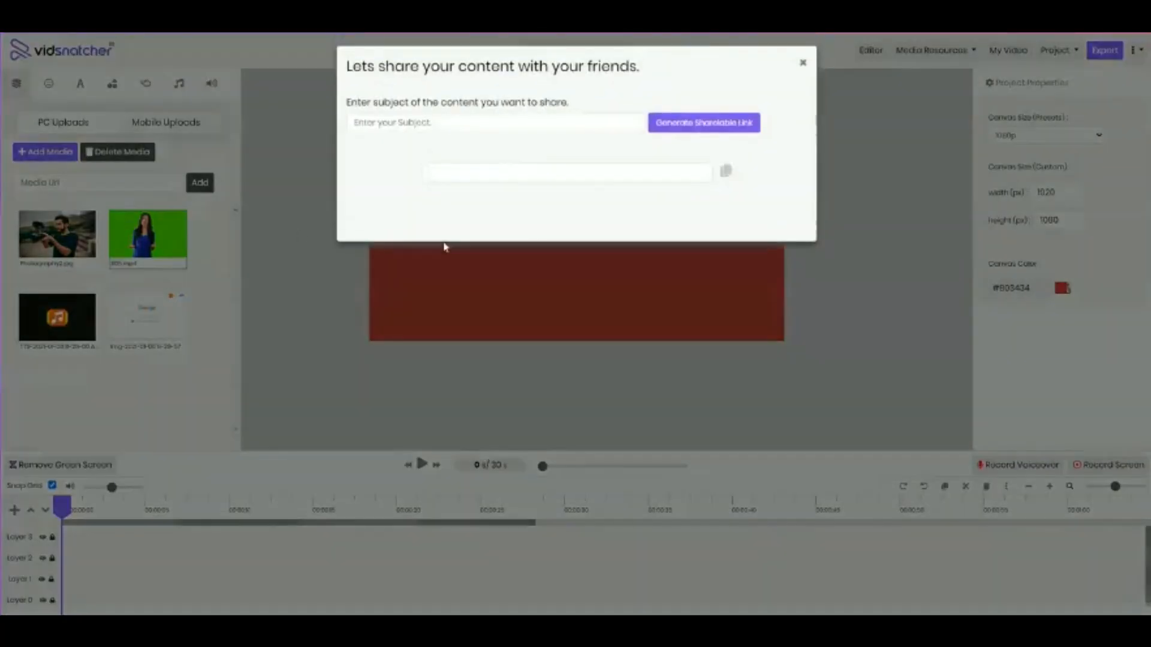
click(505, 128)
text(you)
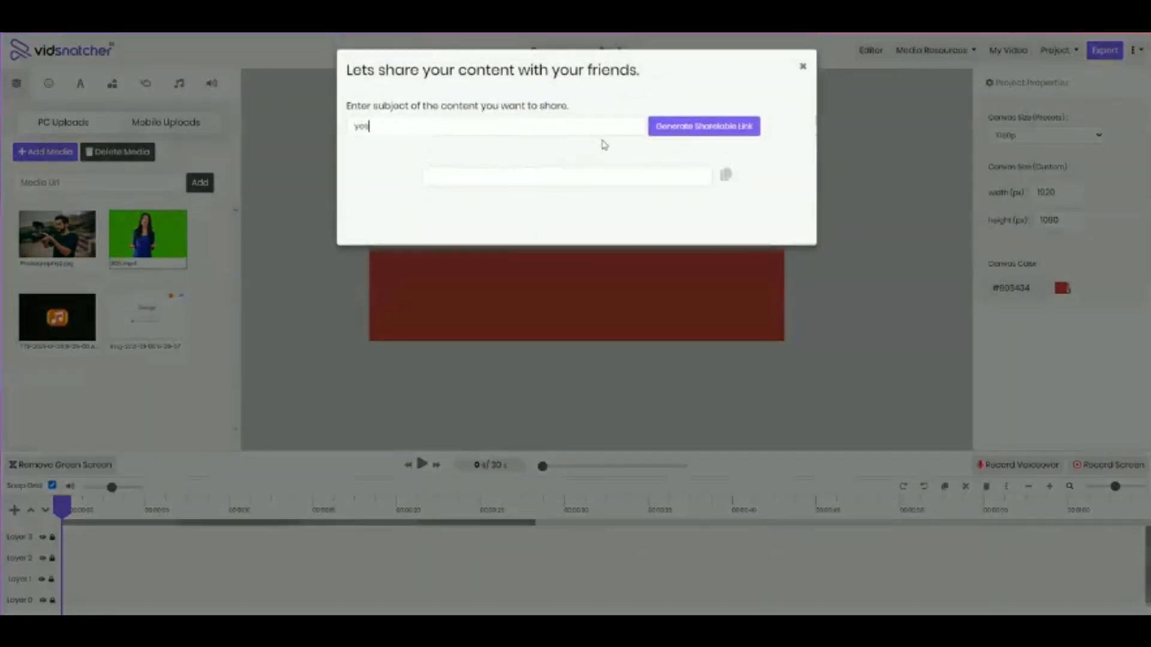
click(668, 133)
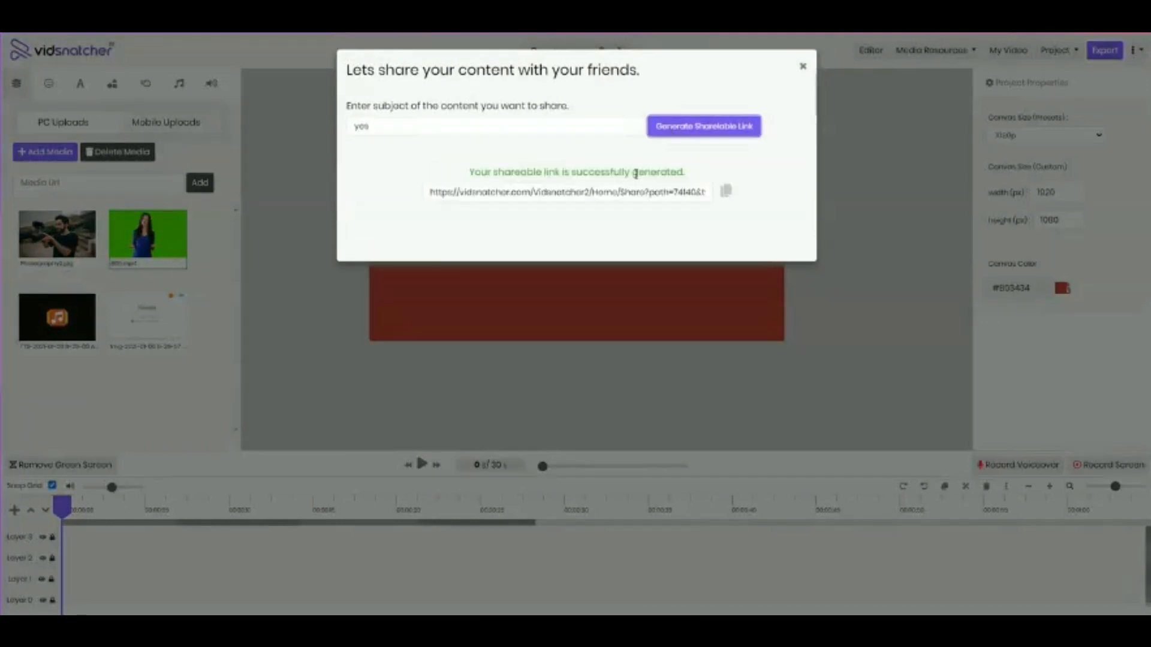
triple_click(519, 199)
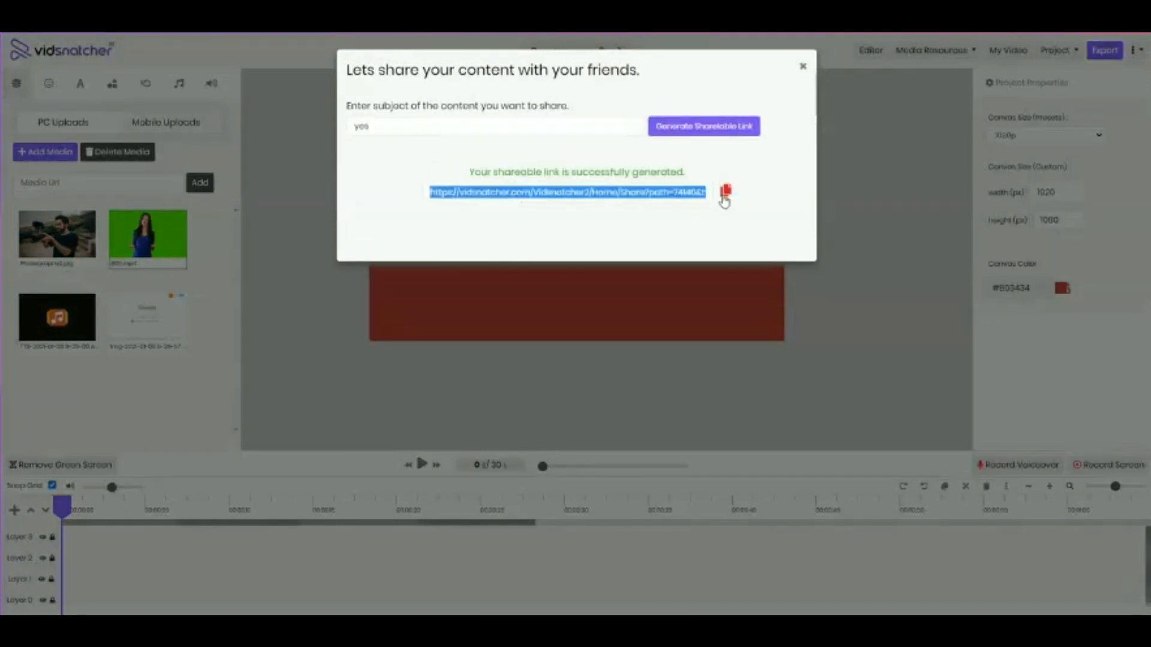
click(726, 192)
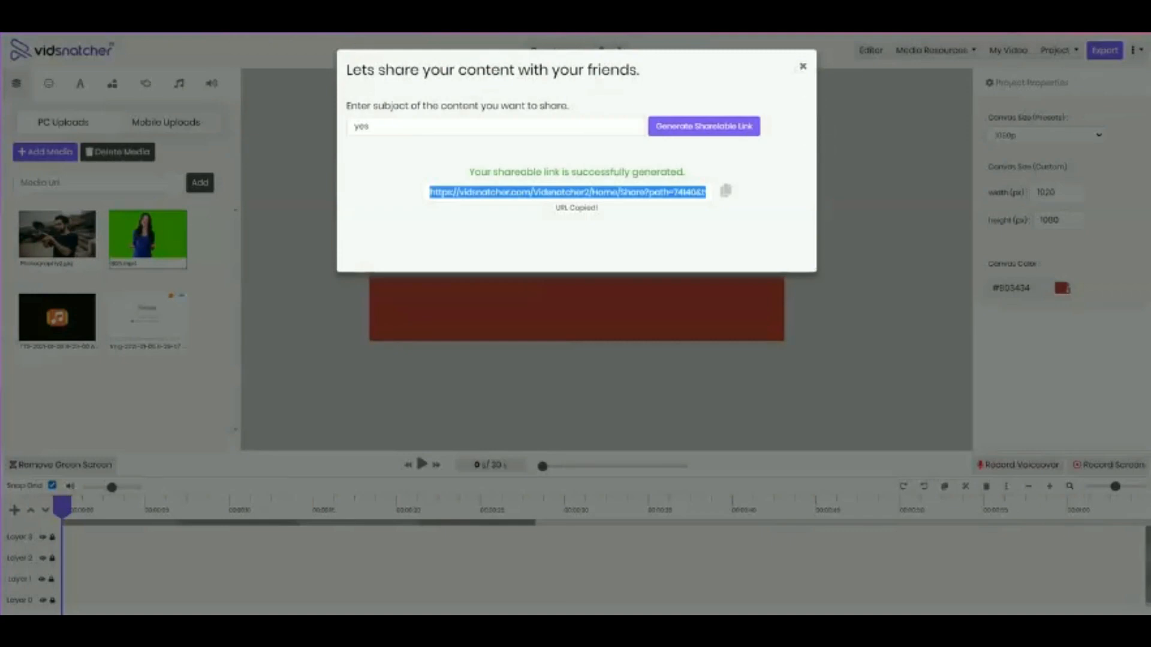
Open the copied link in a new browser tab to view the shared video page, and close the editor's share dialog
key(ctrl+t)
key(ctrl+v)
key(Return)
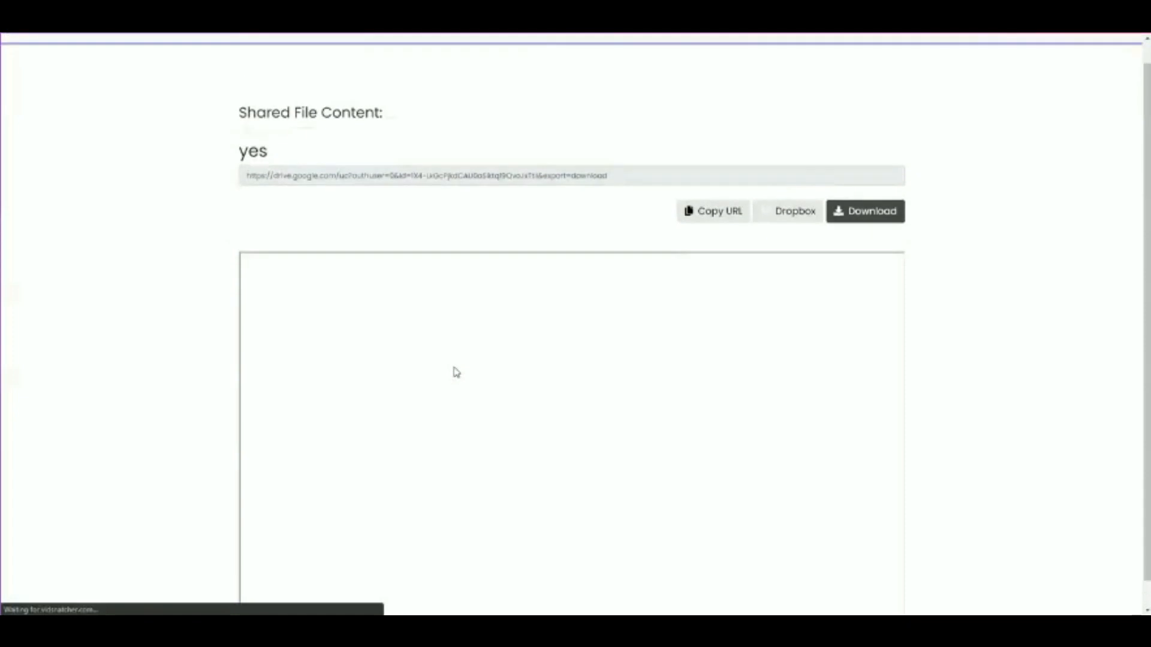
scroll(241, 321, down, 1)
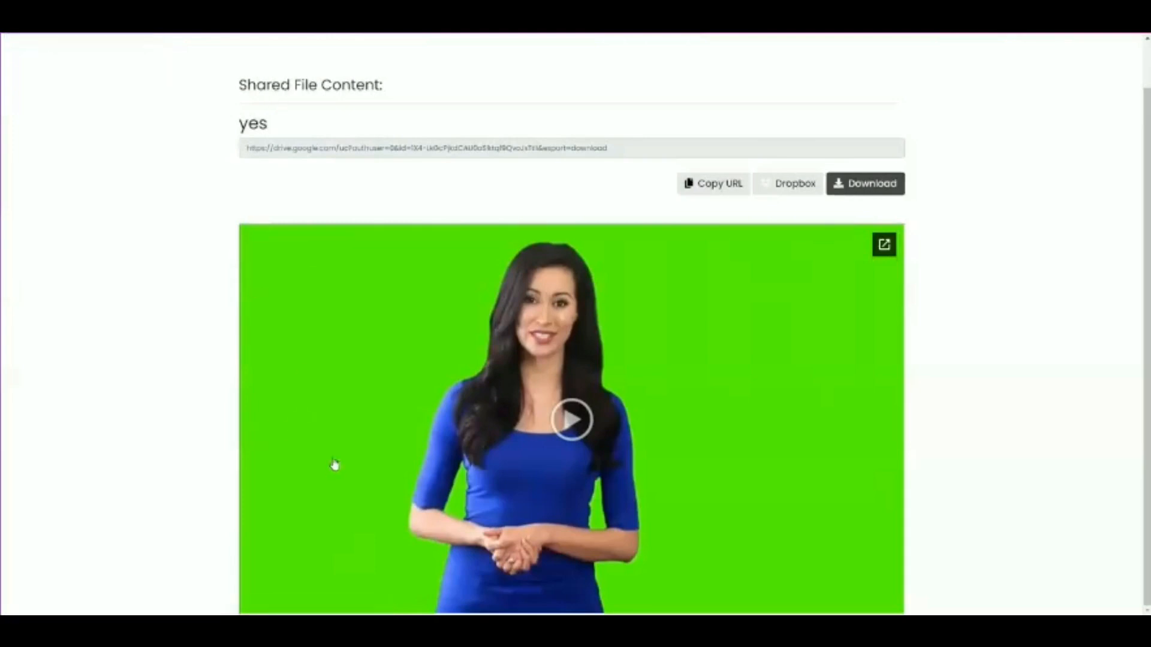
click(335, 24)
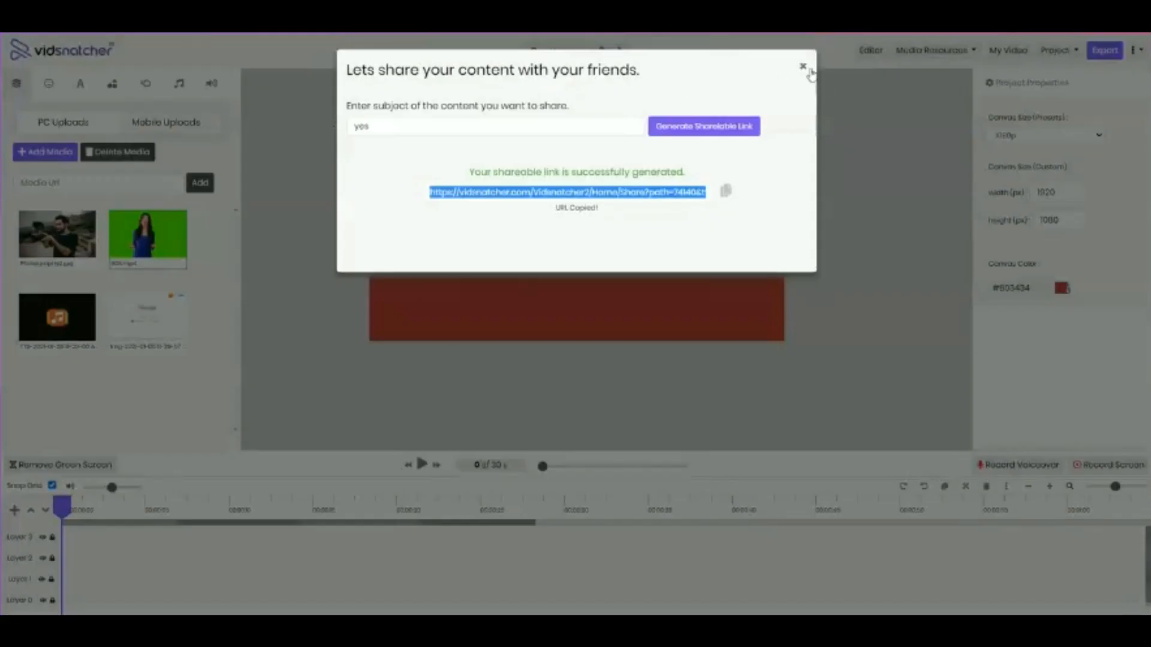
click(804, 67)
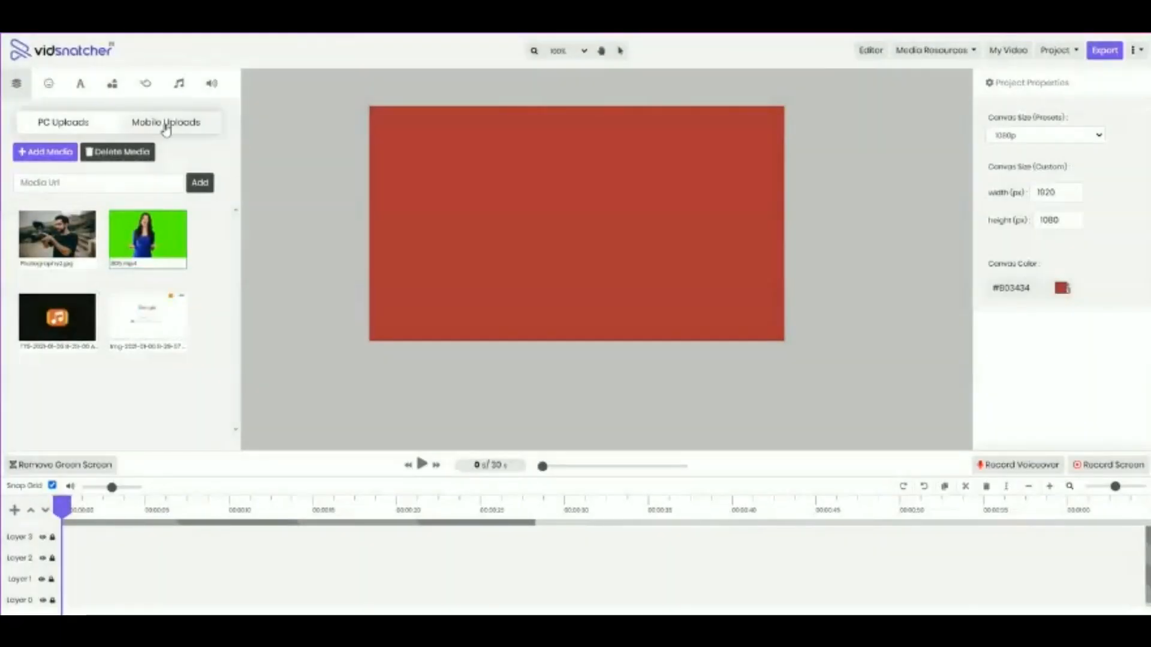
Look through the mobile uploads and the mobile recording and upload page, and refresh the list of uploaded media
click(166, 127)
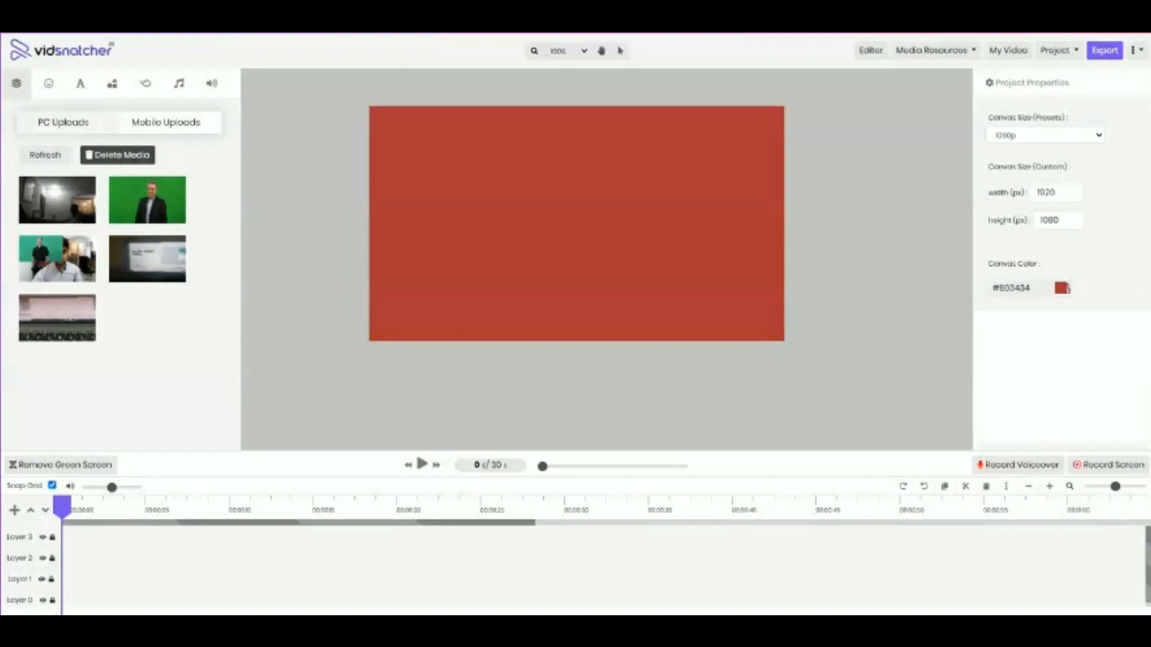
key(alt+Tab)
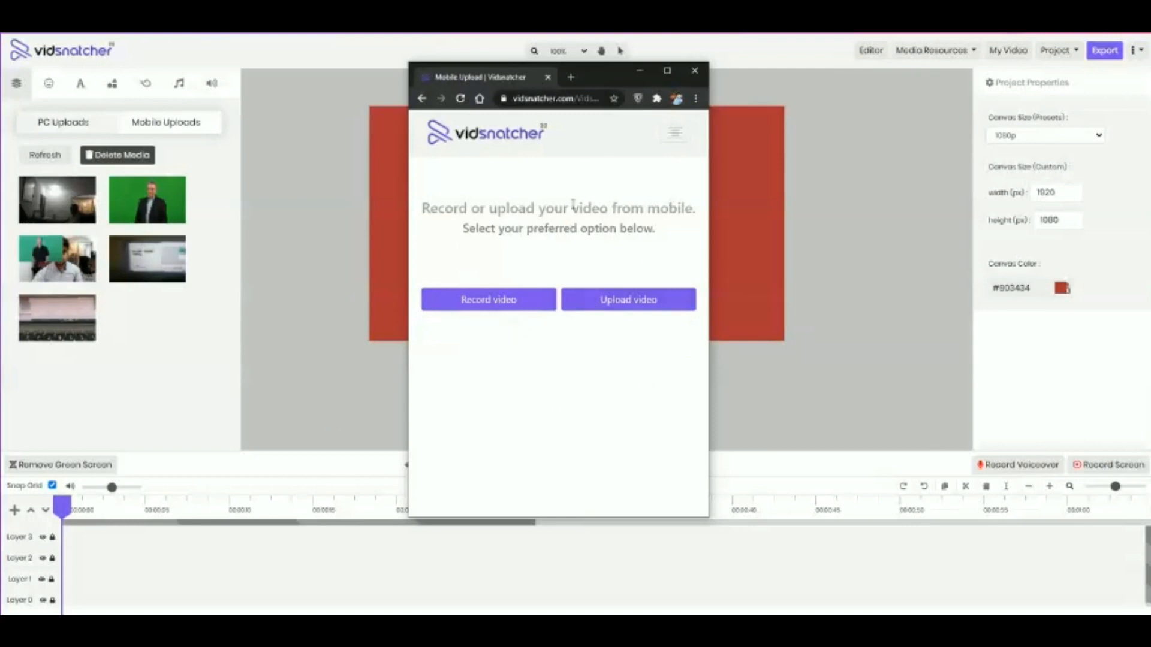
click(695, 70)
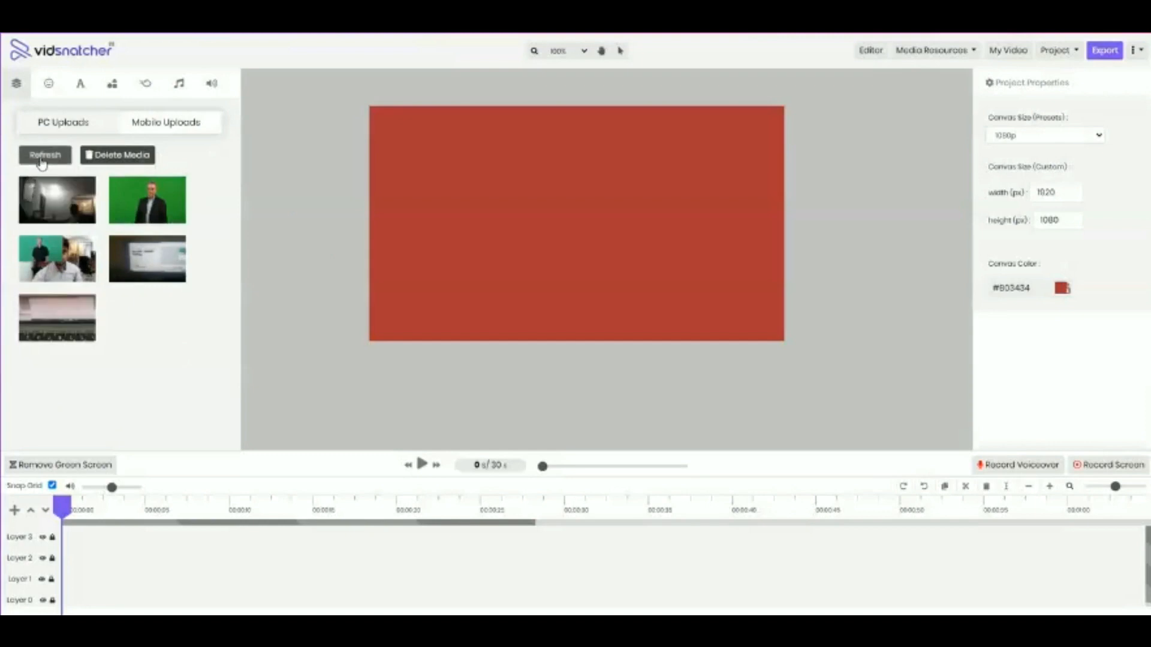
click(44, 160)
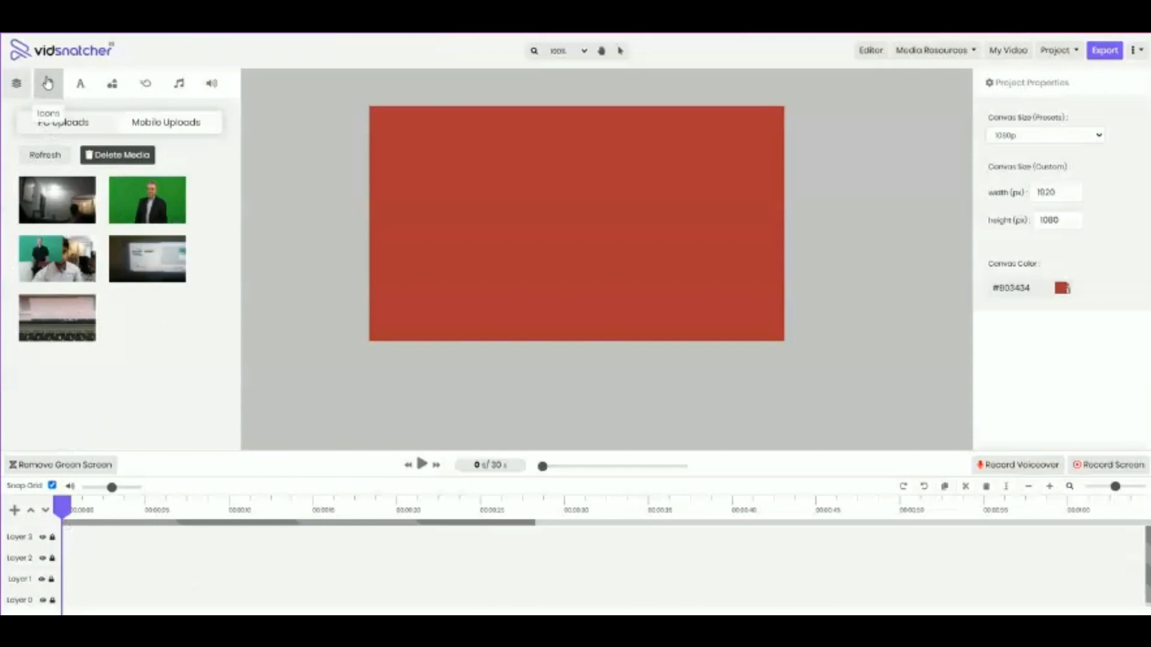
click(47, 84)
click(23, 87)
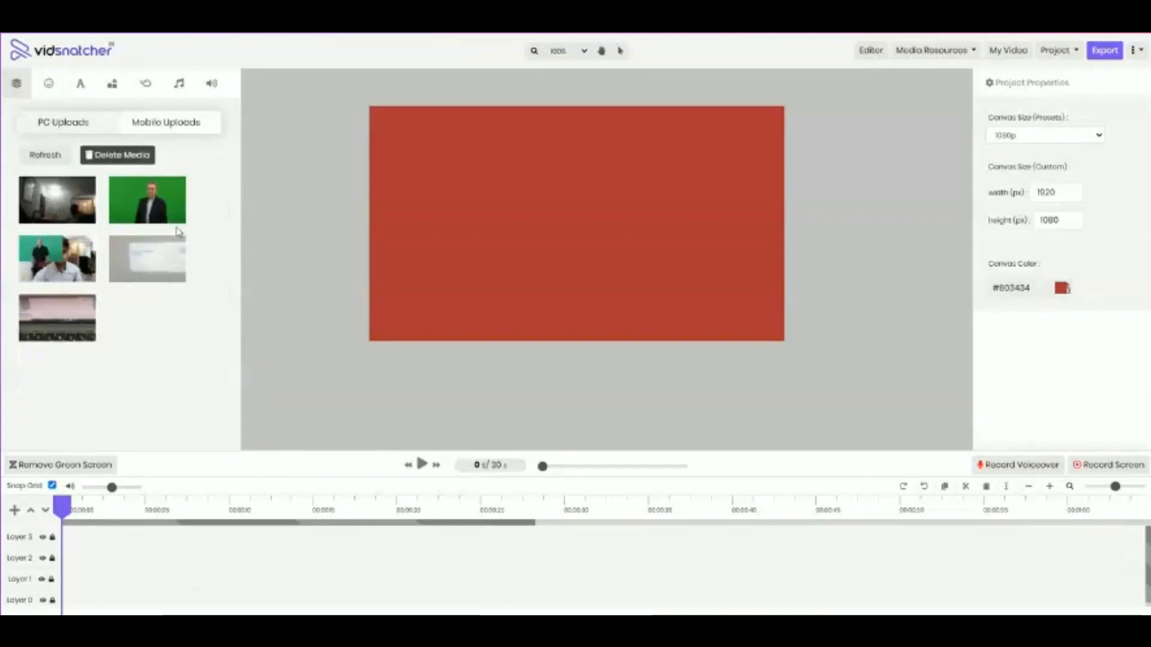
mouse_move(131, 318)
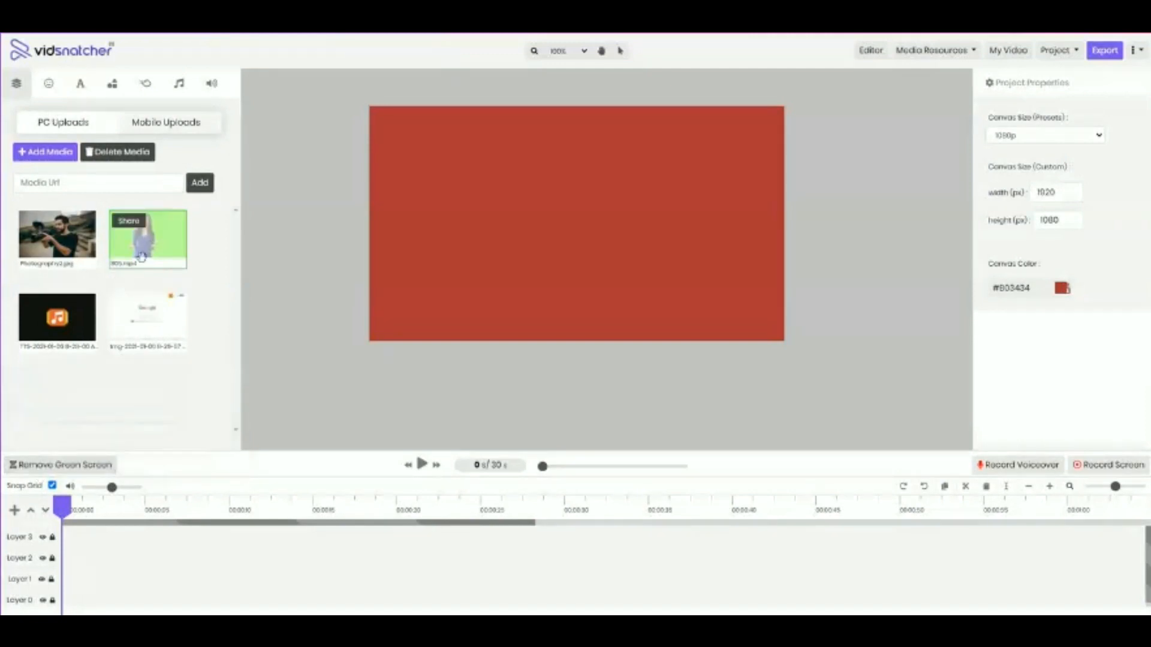
Start green-screen removal on 805.mp4, sampling its green backdrop as the key color and adding Restaurant2.jpg as the background
click(48, 468)
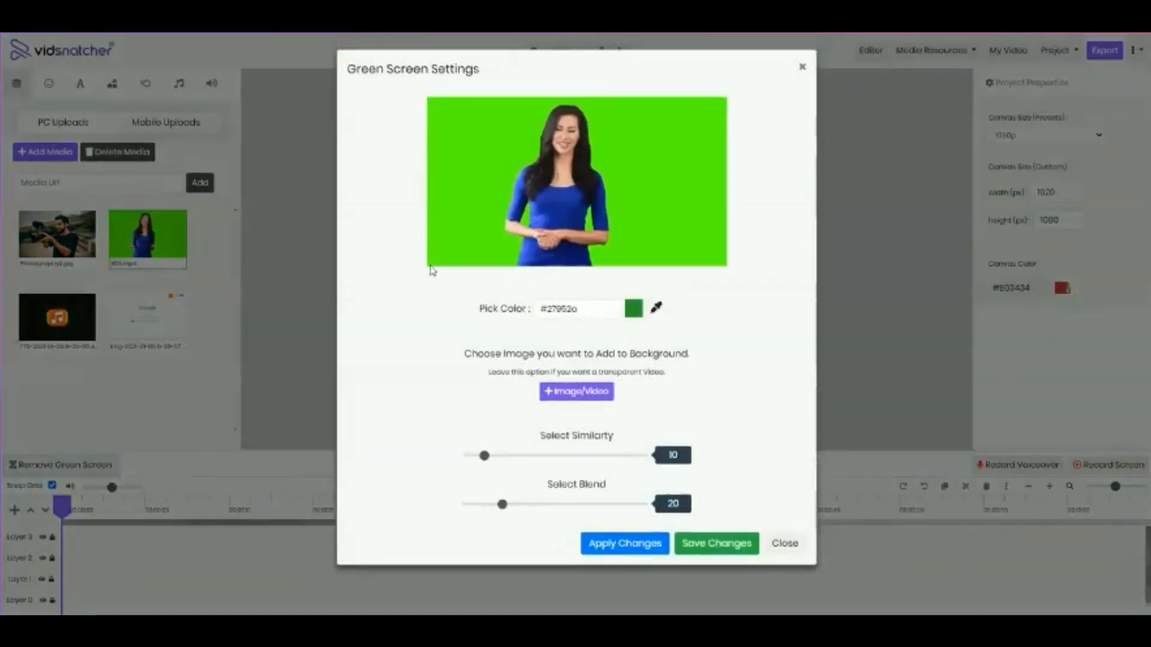
click(659, 311)
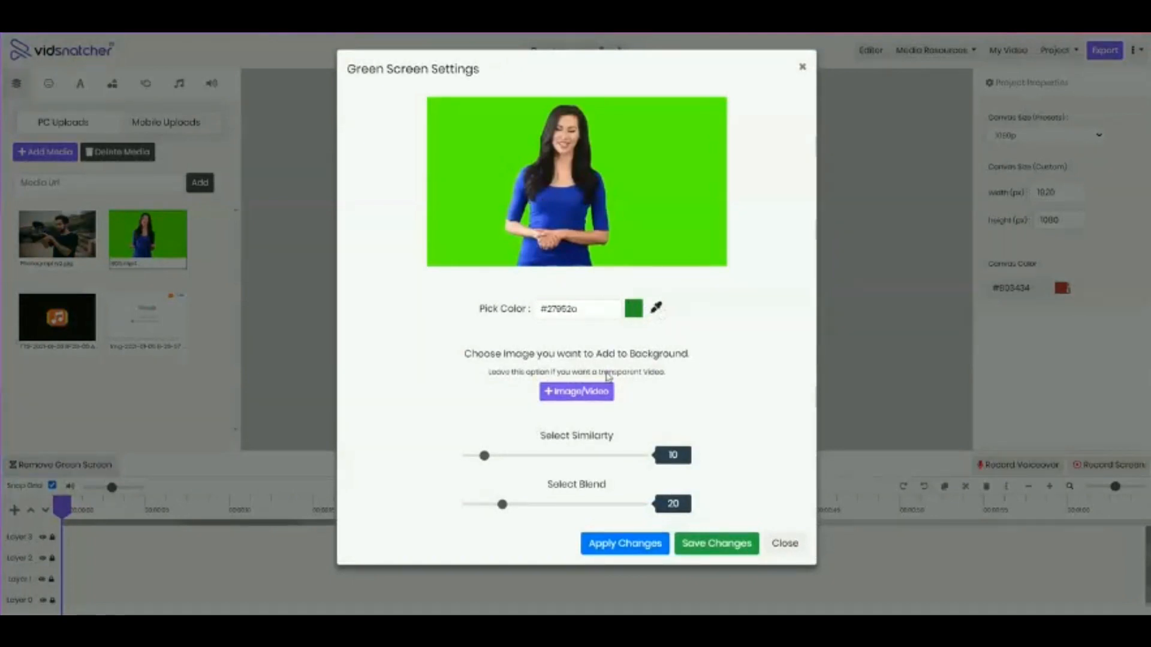
click(651, 243)
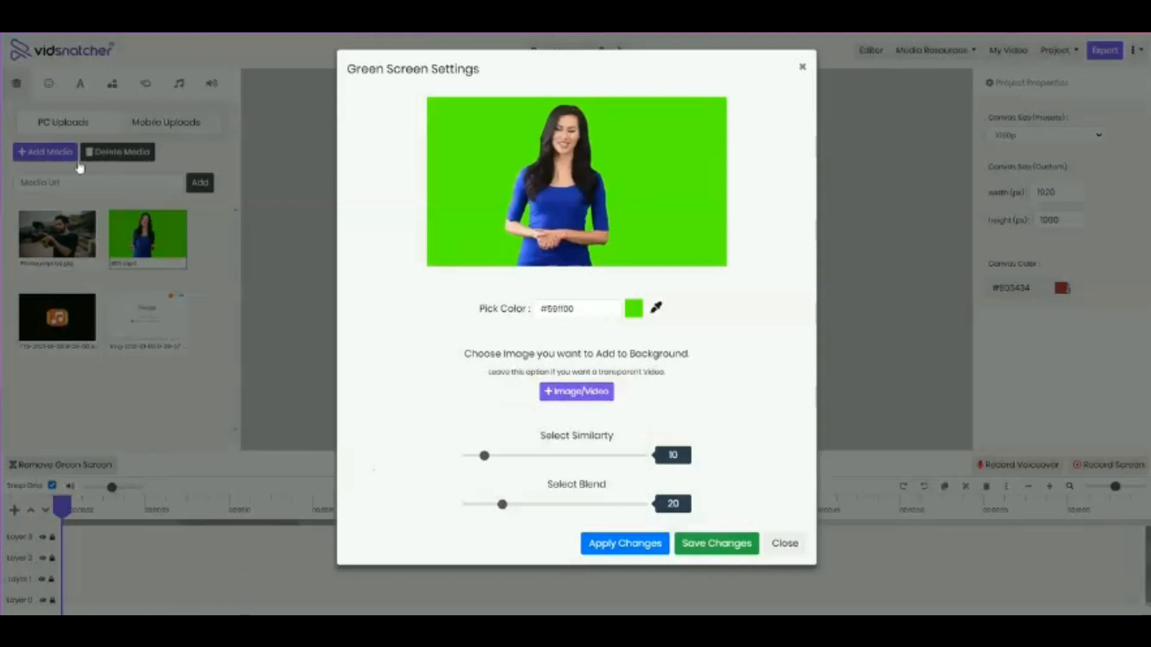
click(577, 397)
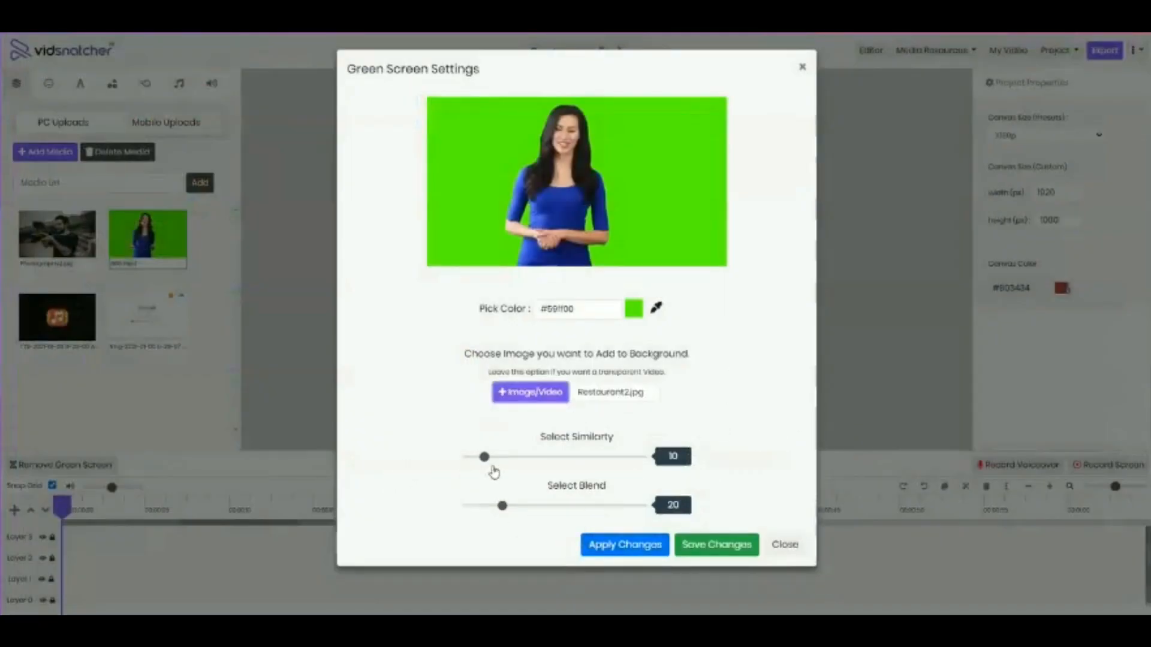
Set the green-screen similarity to 22 and the blend to 15, and apply the changes to the preview
drag(485, 457, 496, 458)
drag(502, 505, 494, 505)
drag(496, 458, 506, 458)
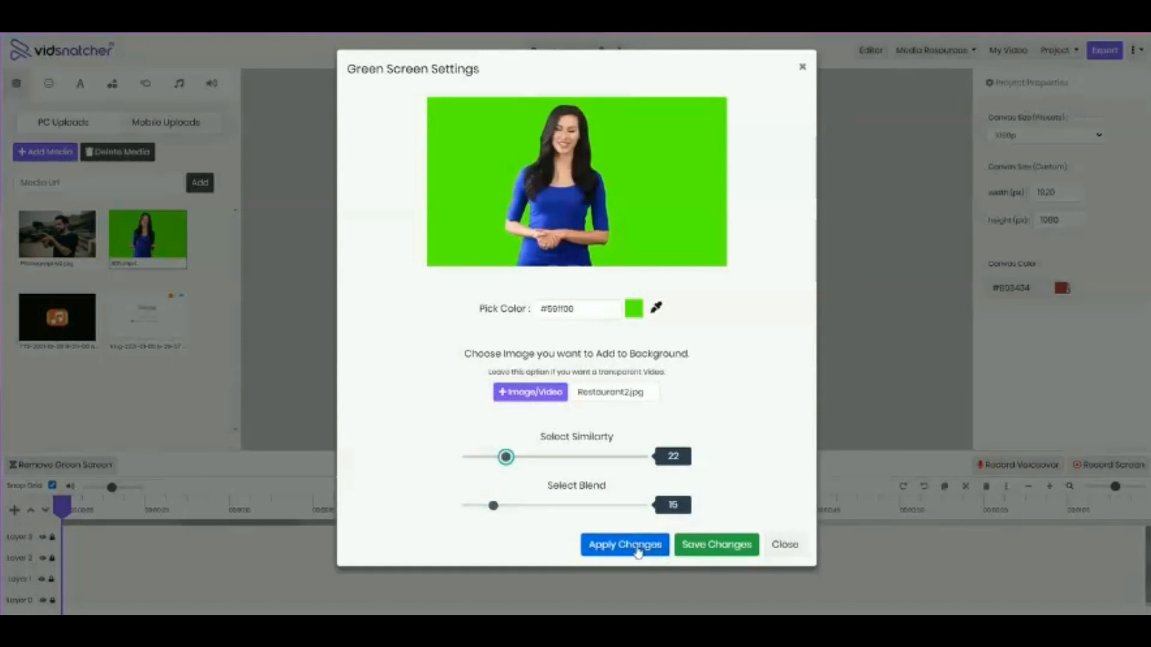
click(639, 552)
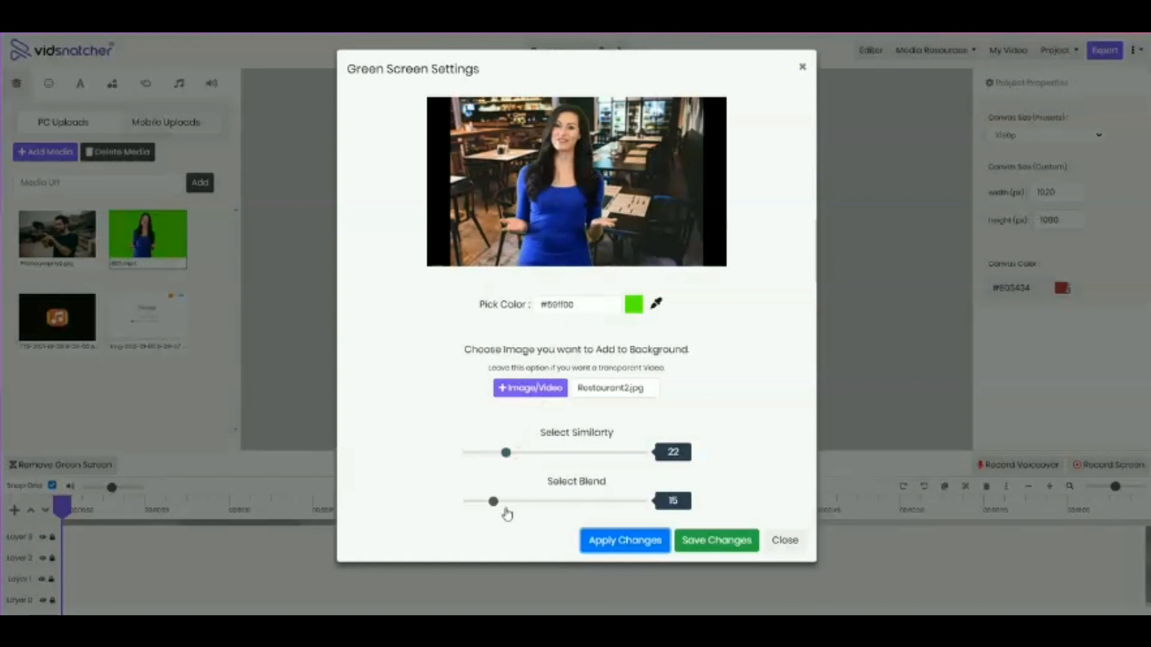
Adjust the green-screen similarity to 23 and the blend to 19, and save the changes
drag(495, 509, 502, 504)
drag(505, 452, 508, 453)
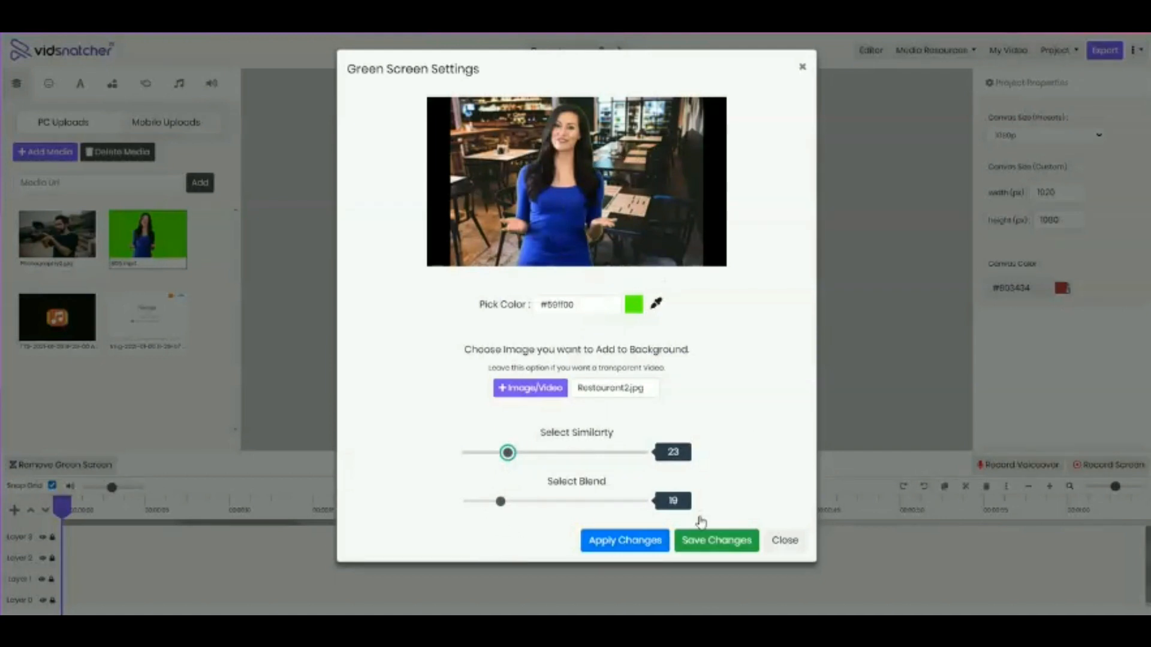
click(714, 540)
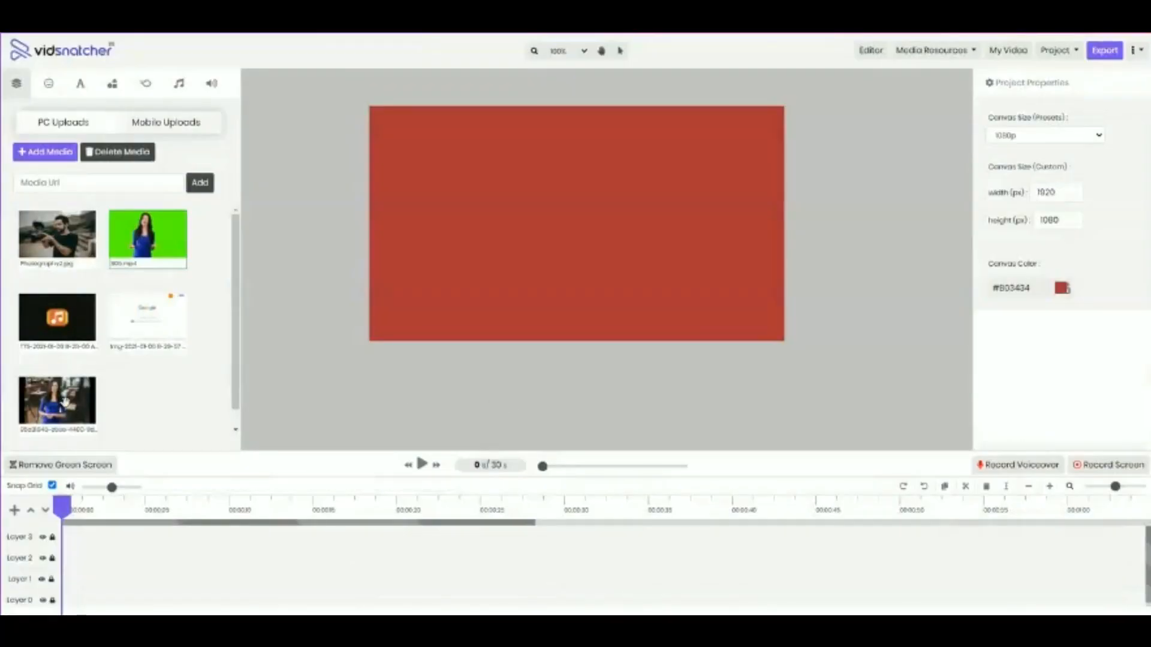
Add the processed video with the restaurant background to the canvas on Layer 0 and play it
scroll(65, 413, down, 1)
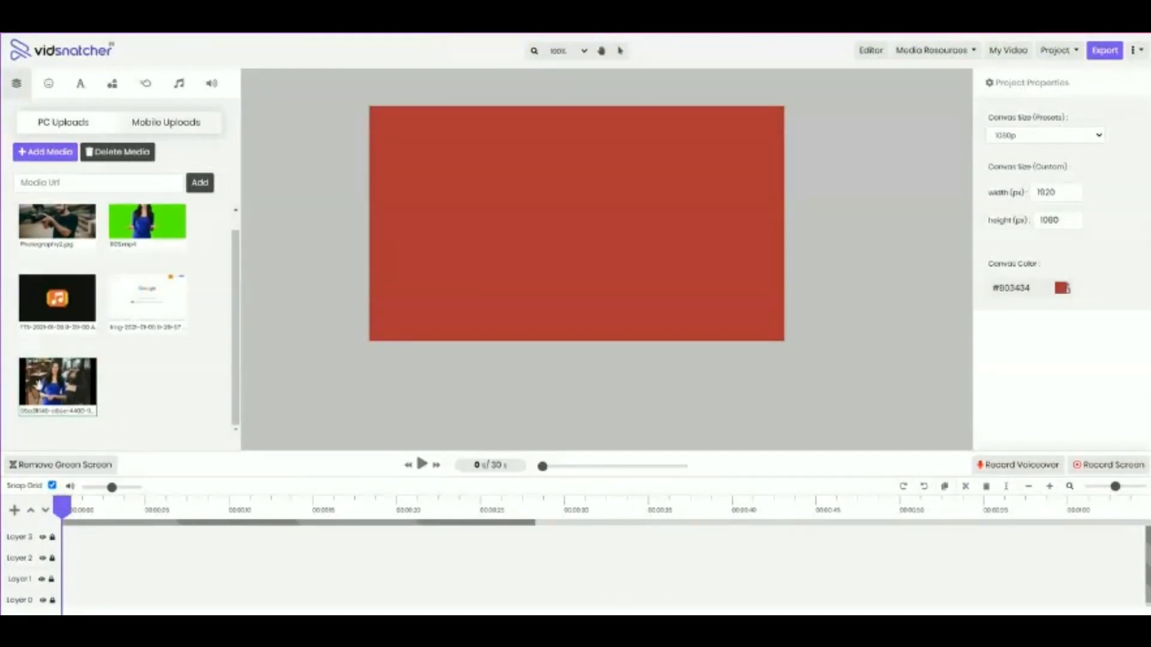
drag(39, 385, 525, 386)
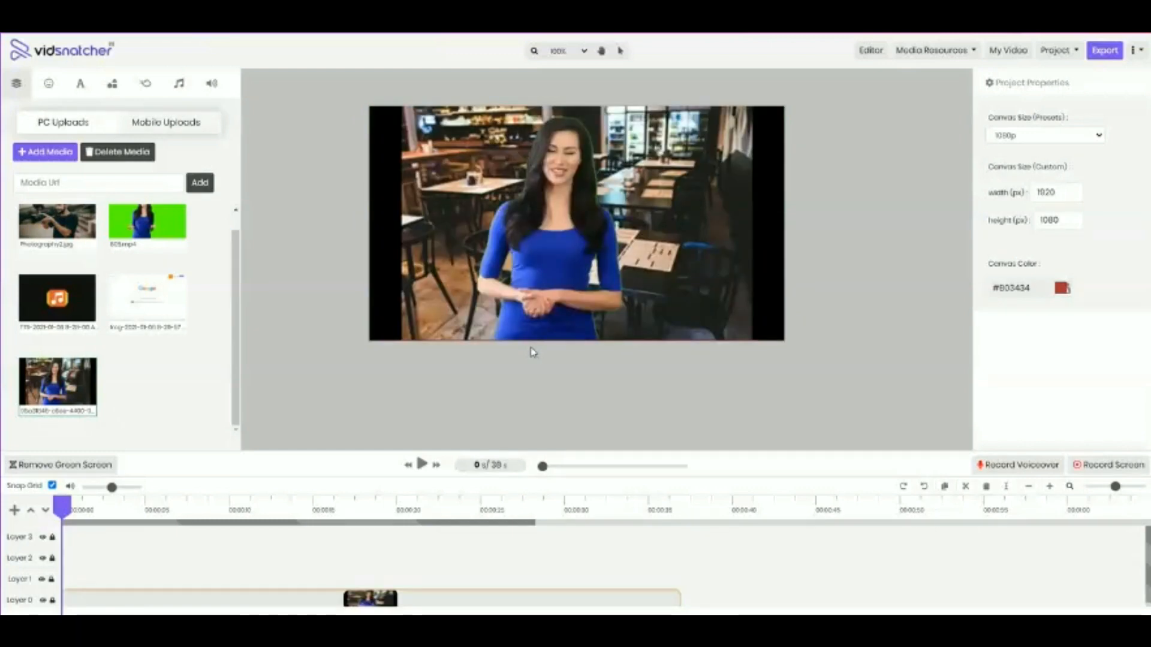
click(421, 465)
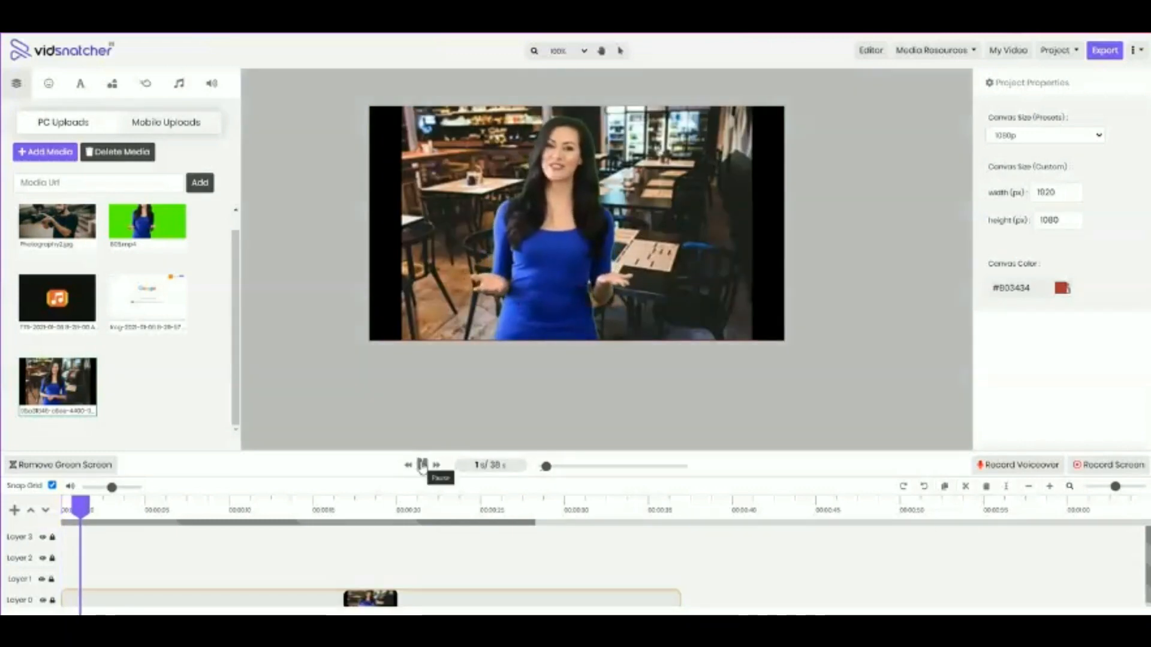
Pause the preview playback of the video with the restaurant background
click(421, 465)
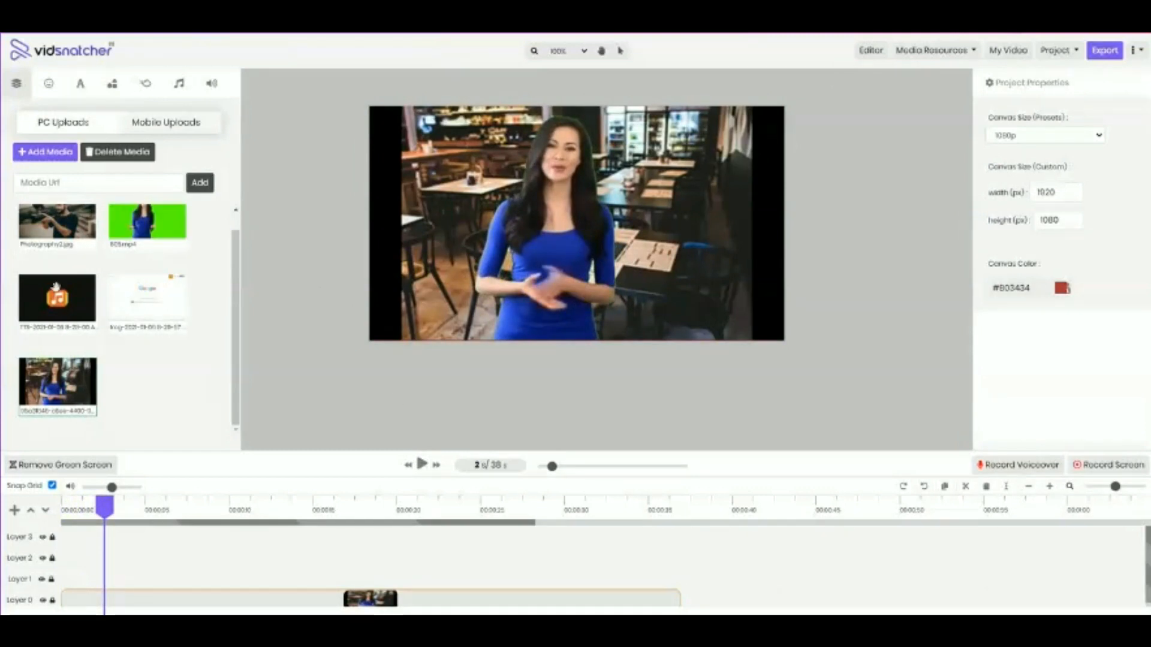
scroll(142, 281, up, 1)
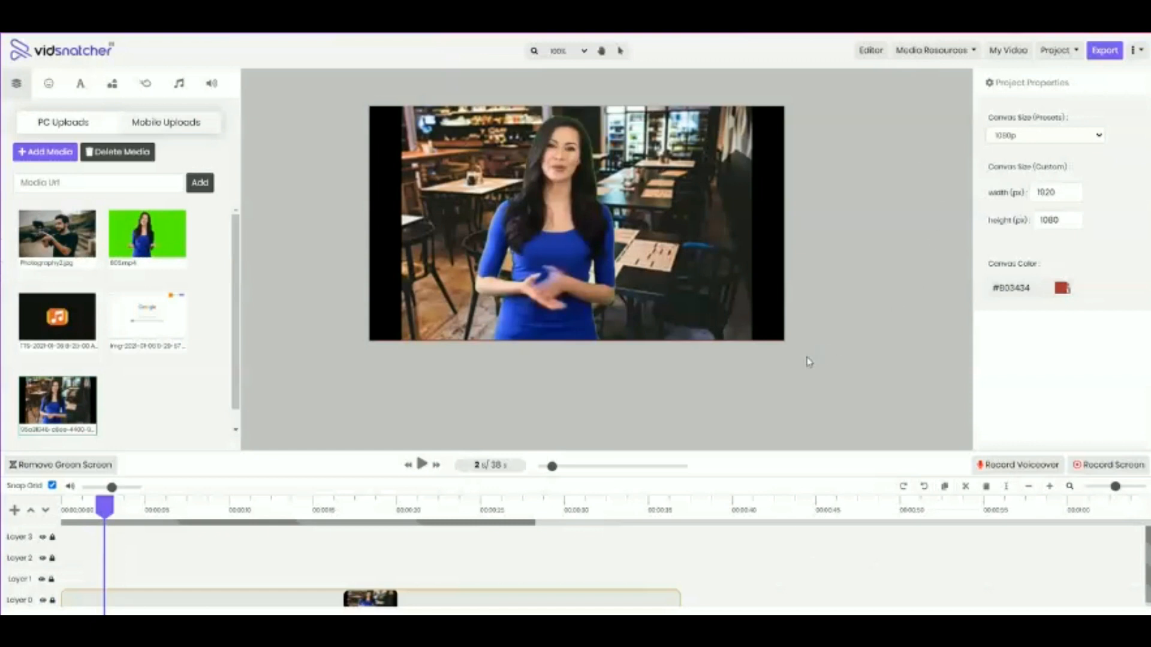
mouse_move(141, 269)
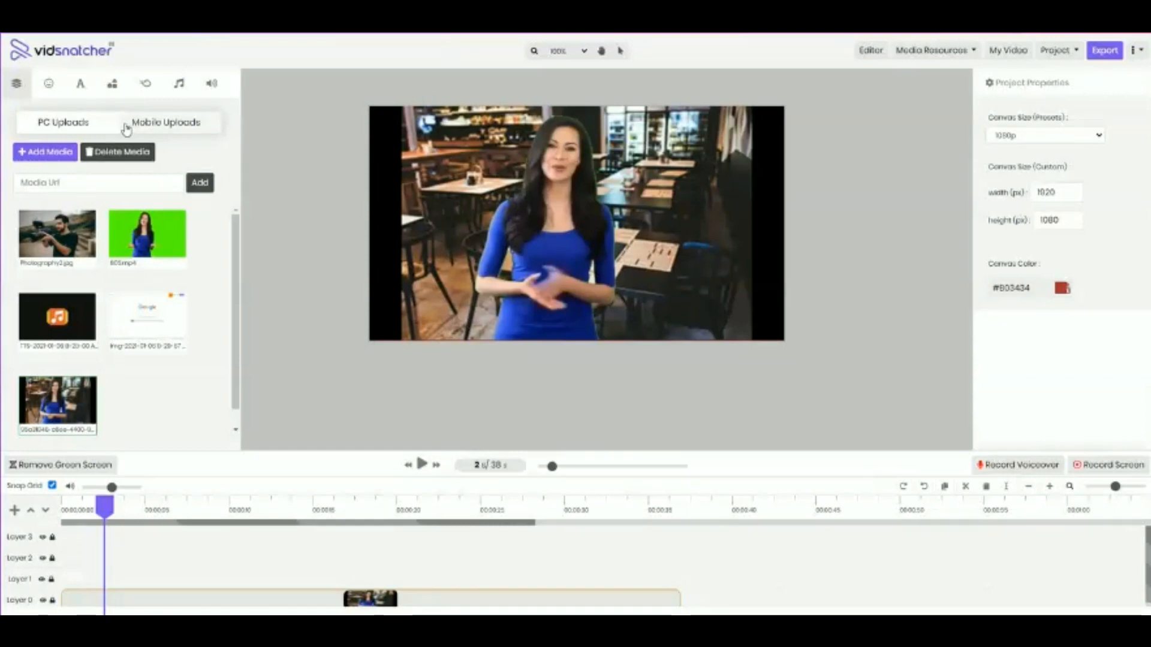
scroll(230, 254, down, 1)
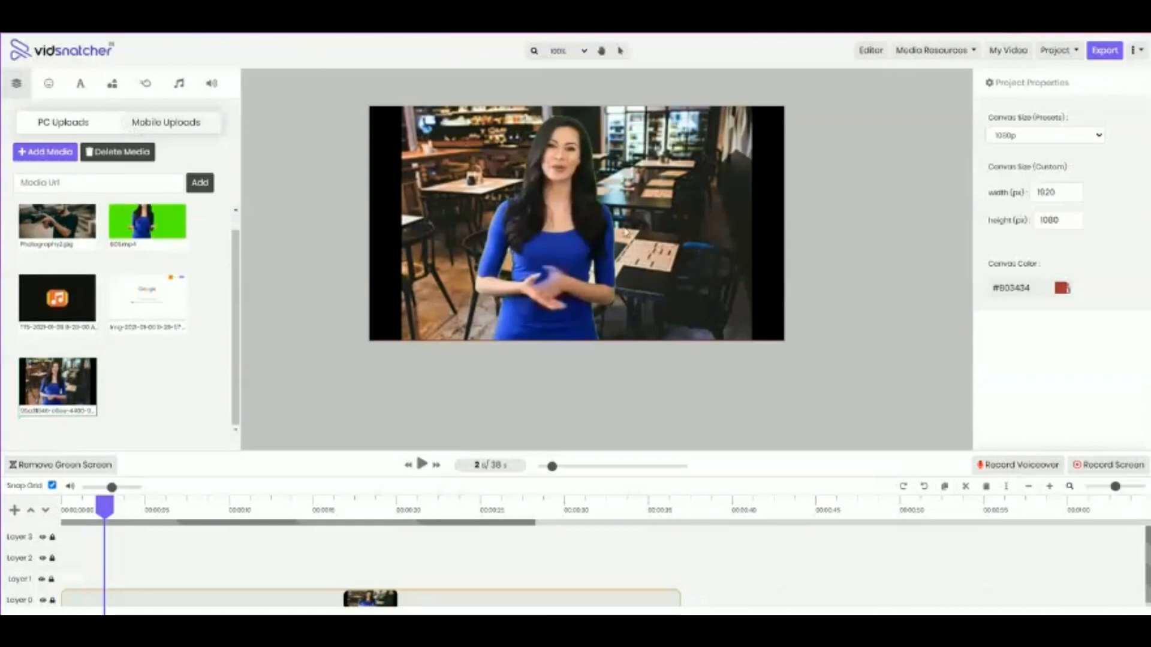
key(ctrl+z)
key(ctrl+z)
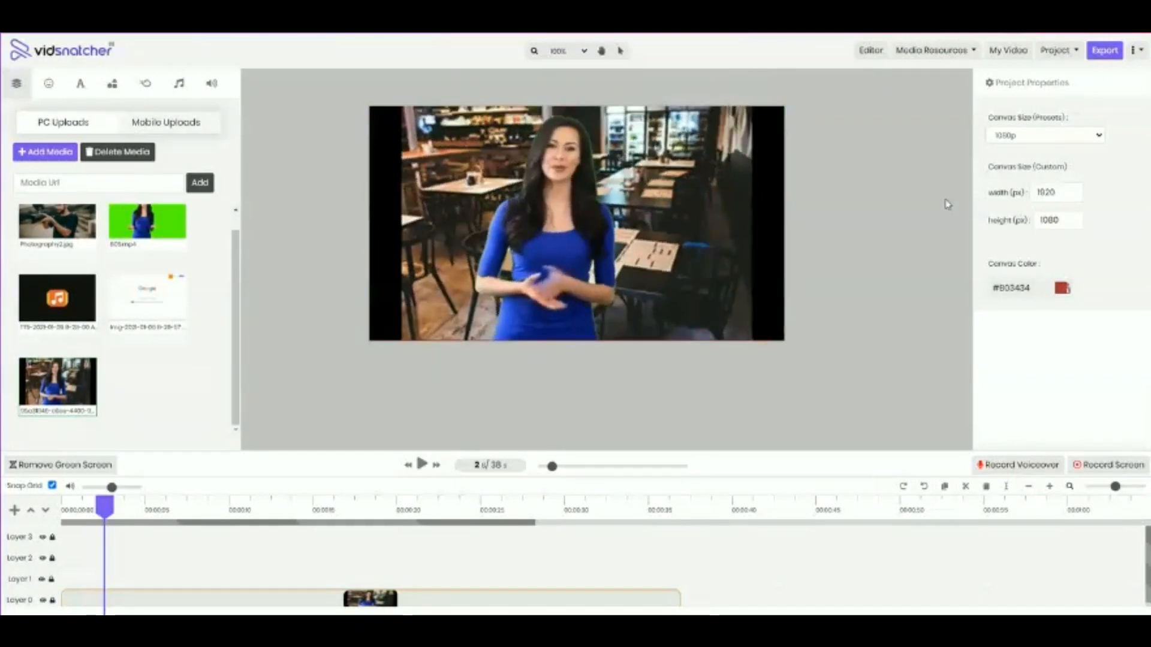
drag(934, 200, 341, 448)
click(341, 448)
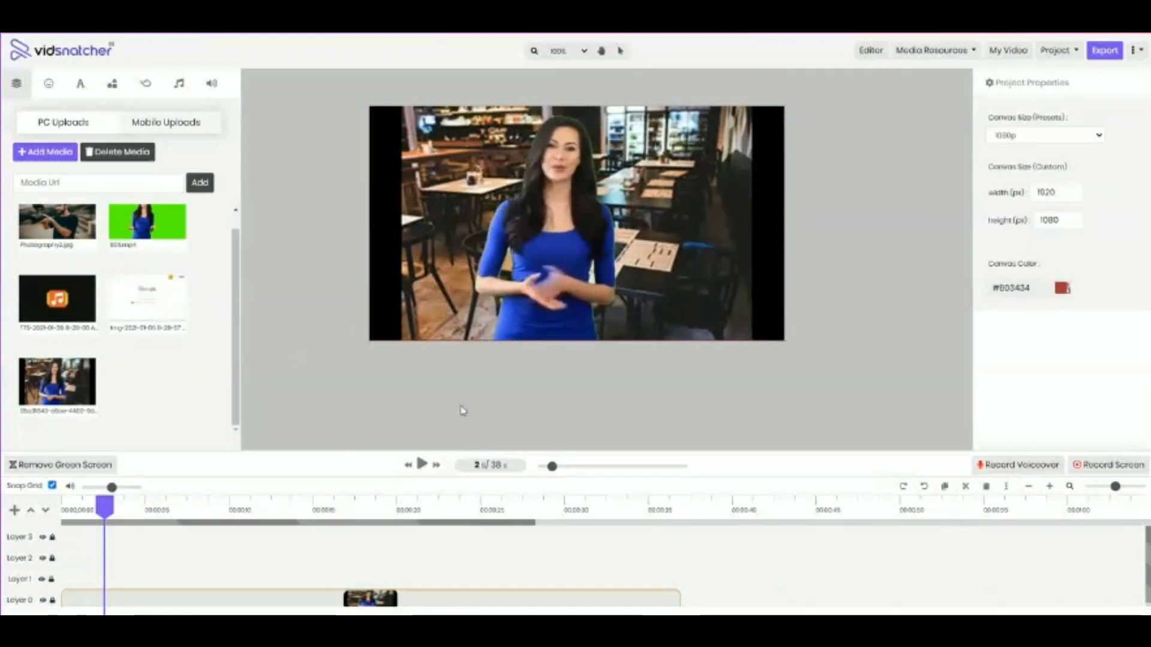
Export the project as a video and check its render progress in the video status list
click(1106, 53)
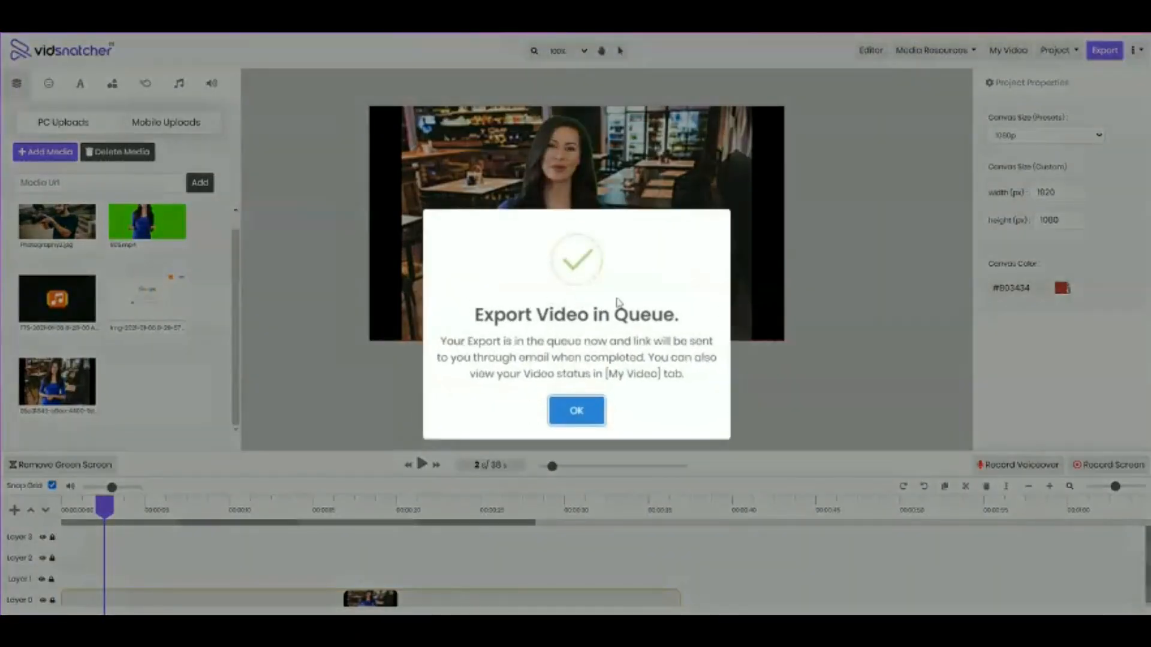
click(603, 411)
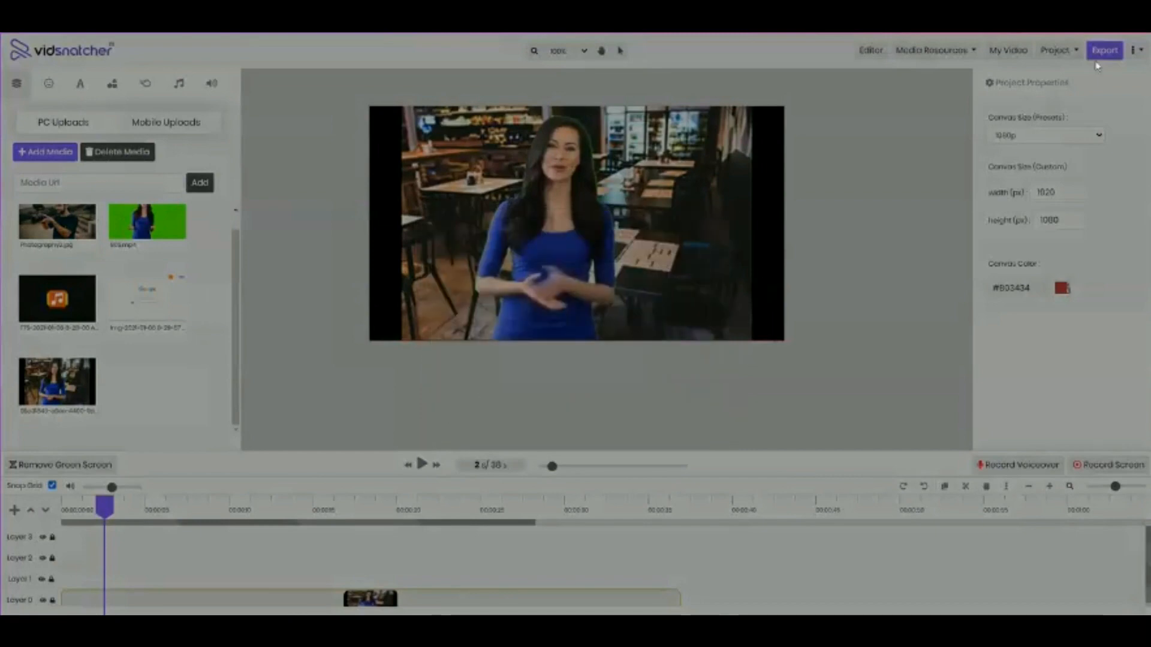
click(1008, 50)
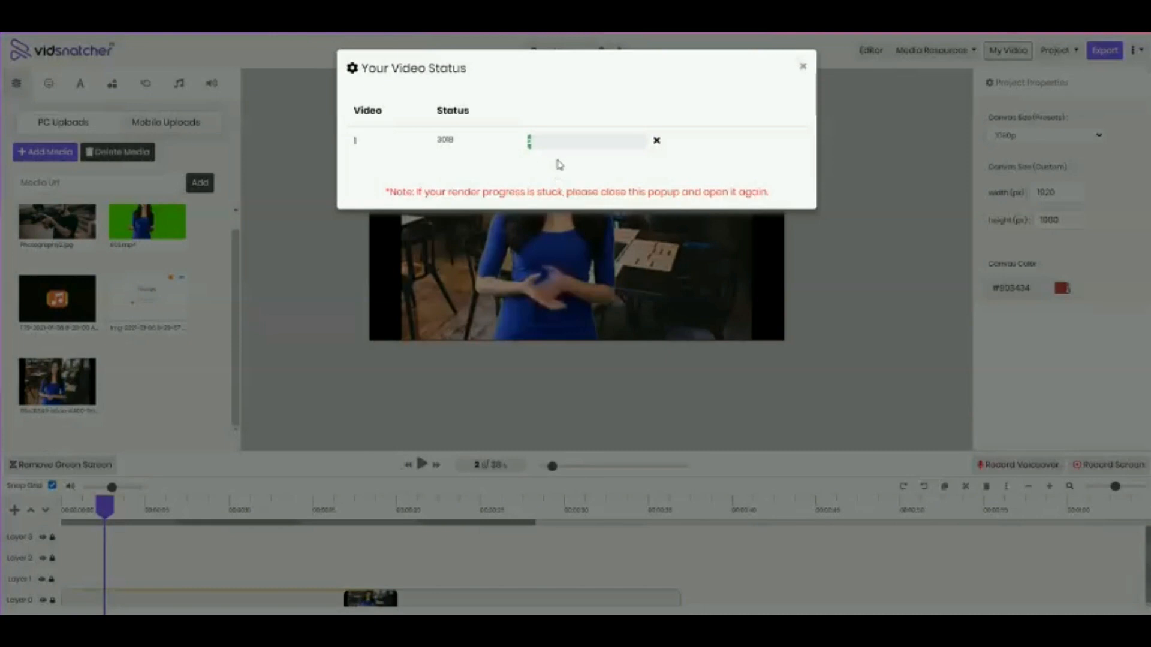
click(803, 68)
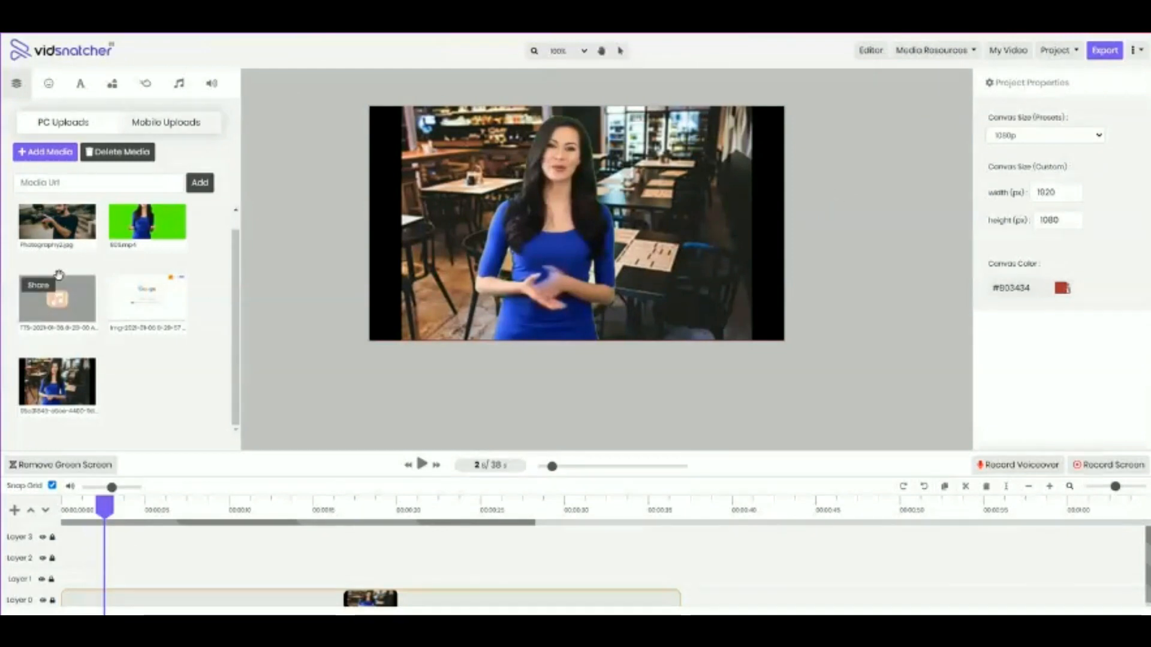
click(1063, 58)
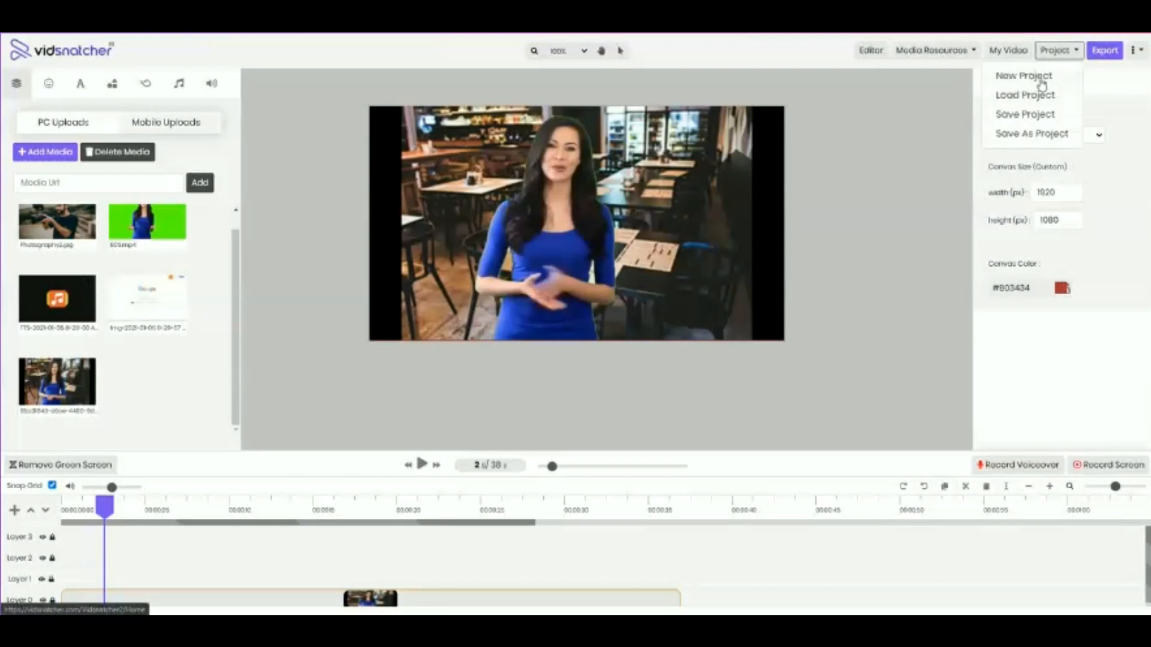
click(1040, 81)
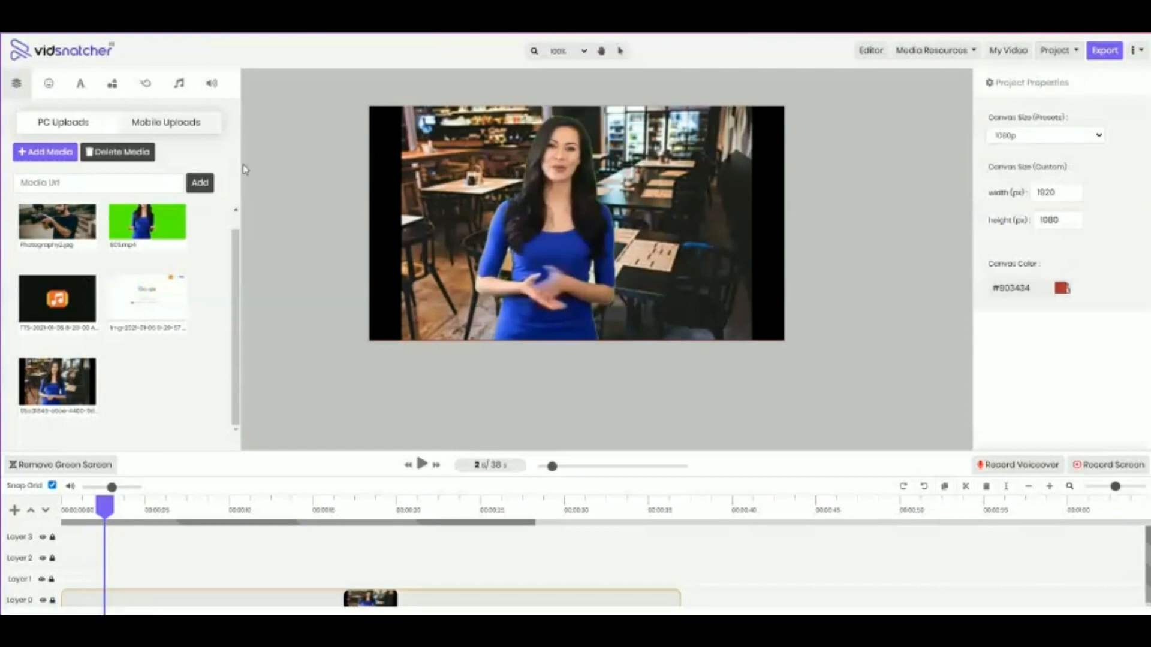